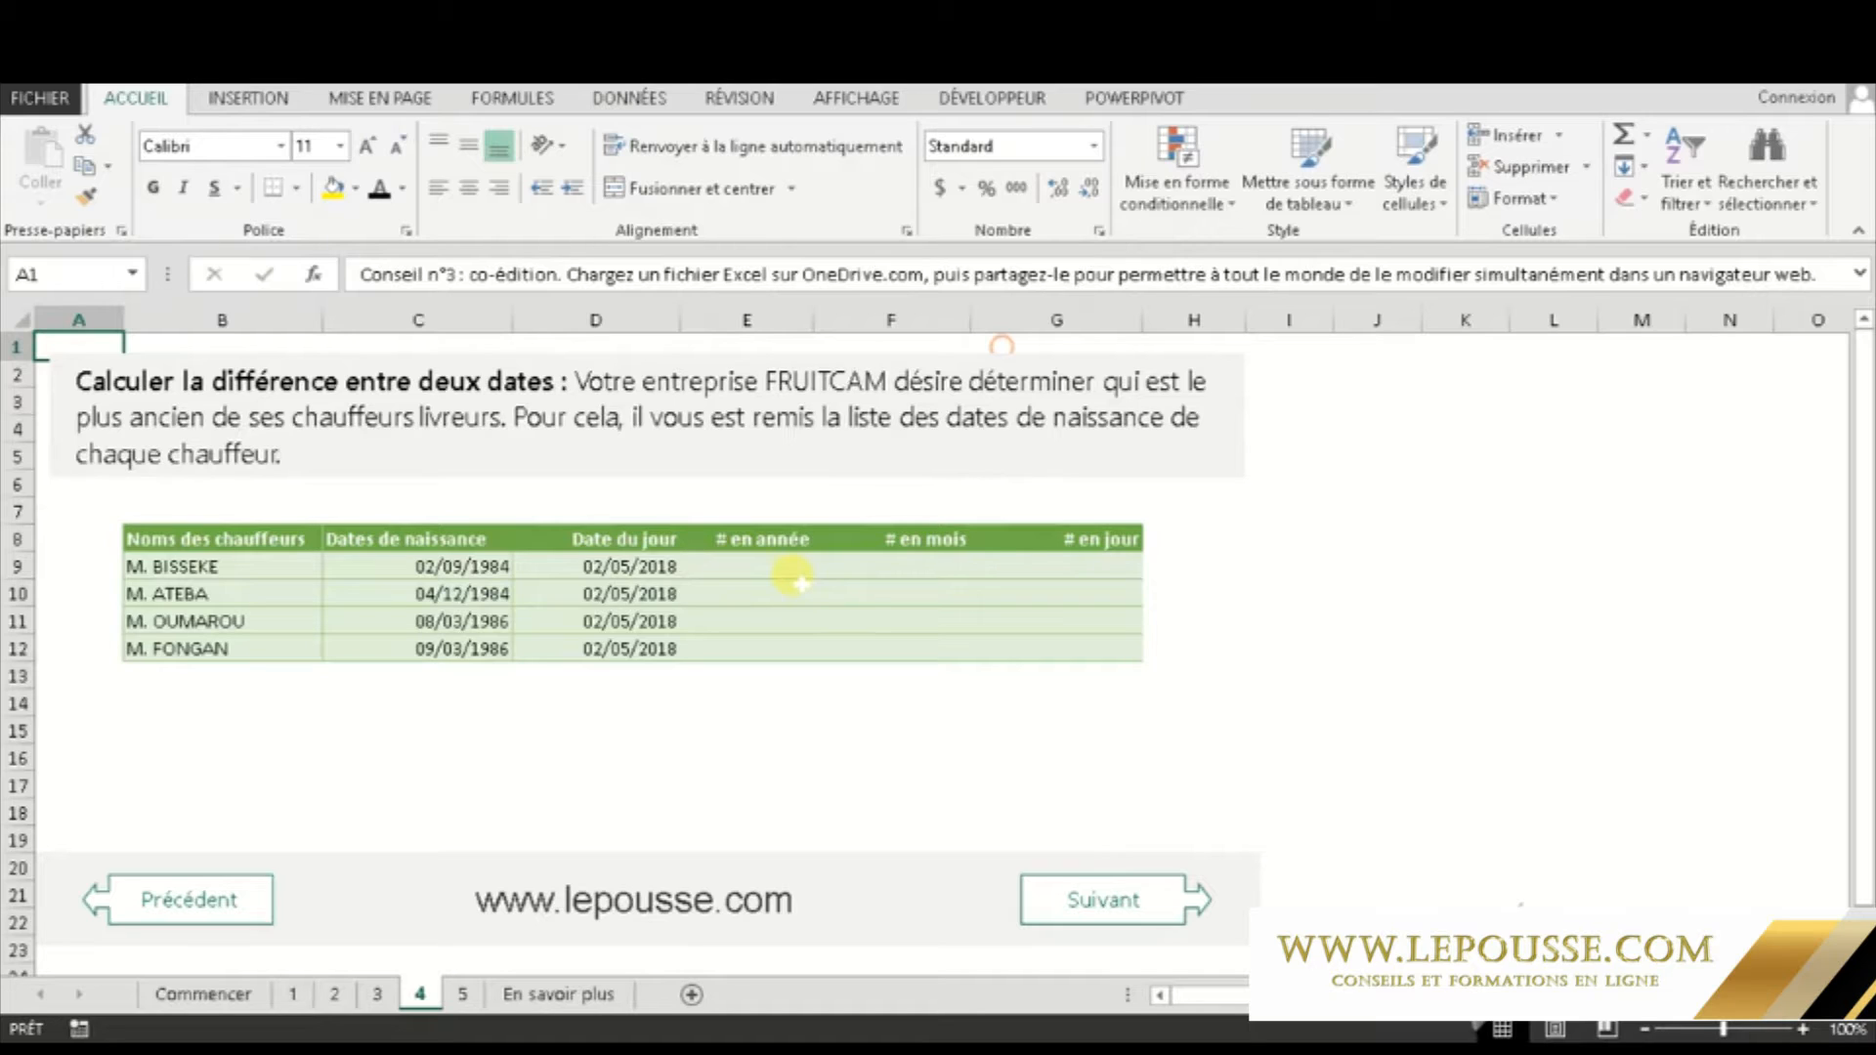
- Enter =DATEDIF(C9,D9, "Y") in E9 to calculate the first driver's age in years
click(794, 575)
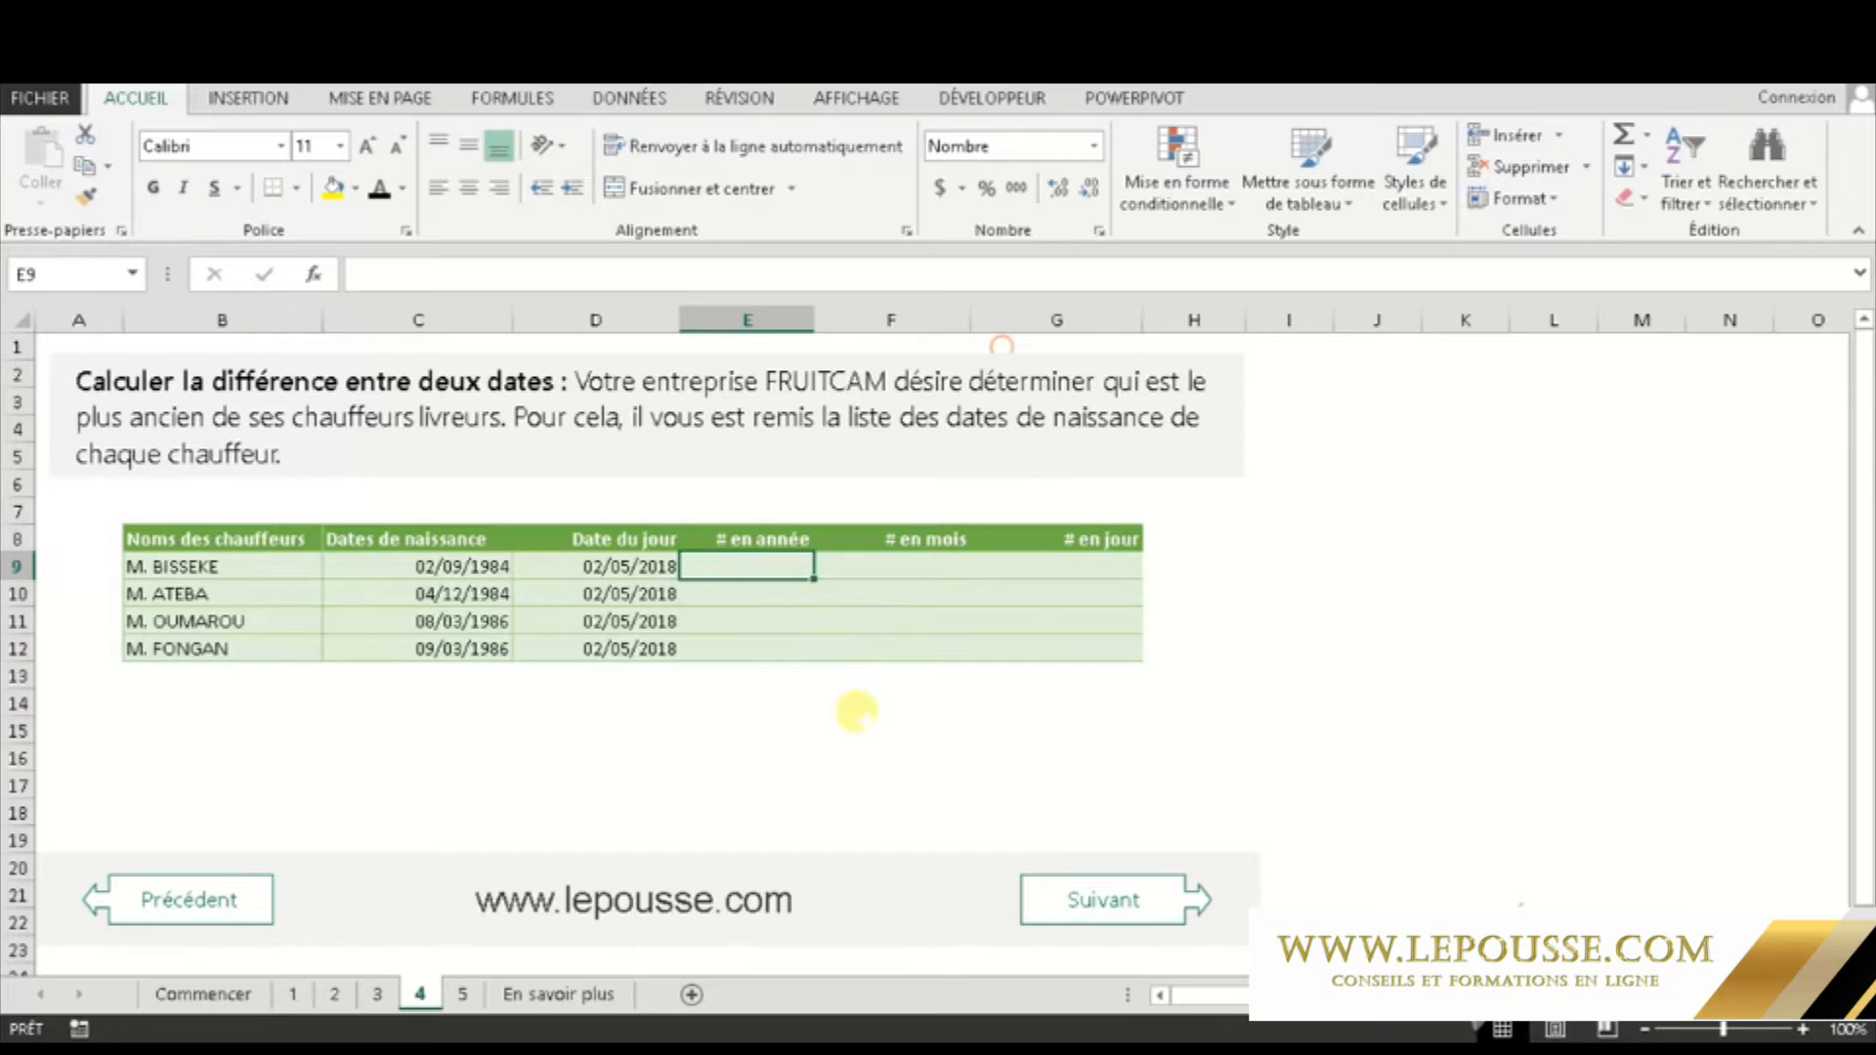
text(=)
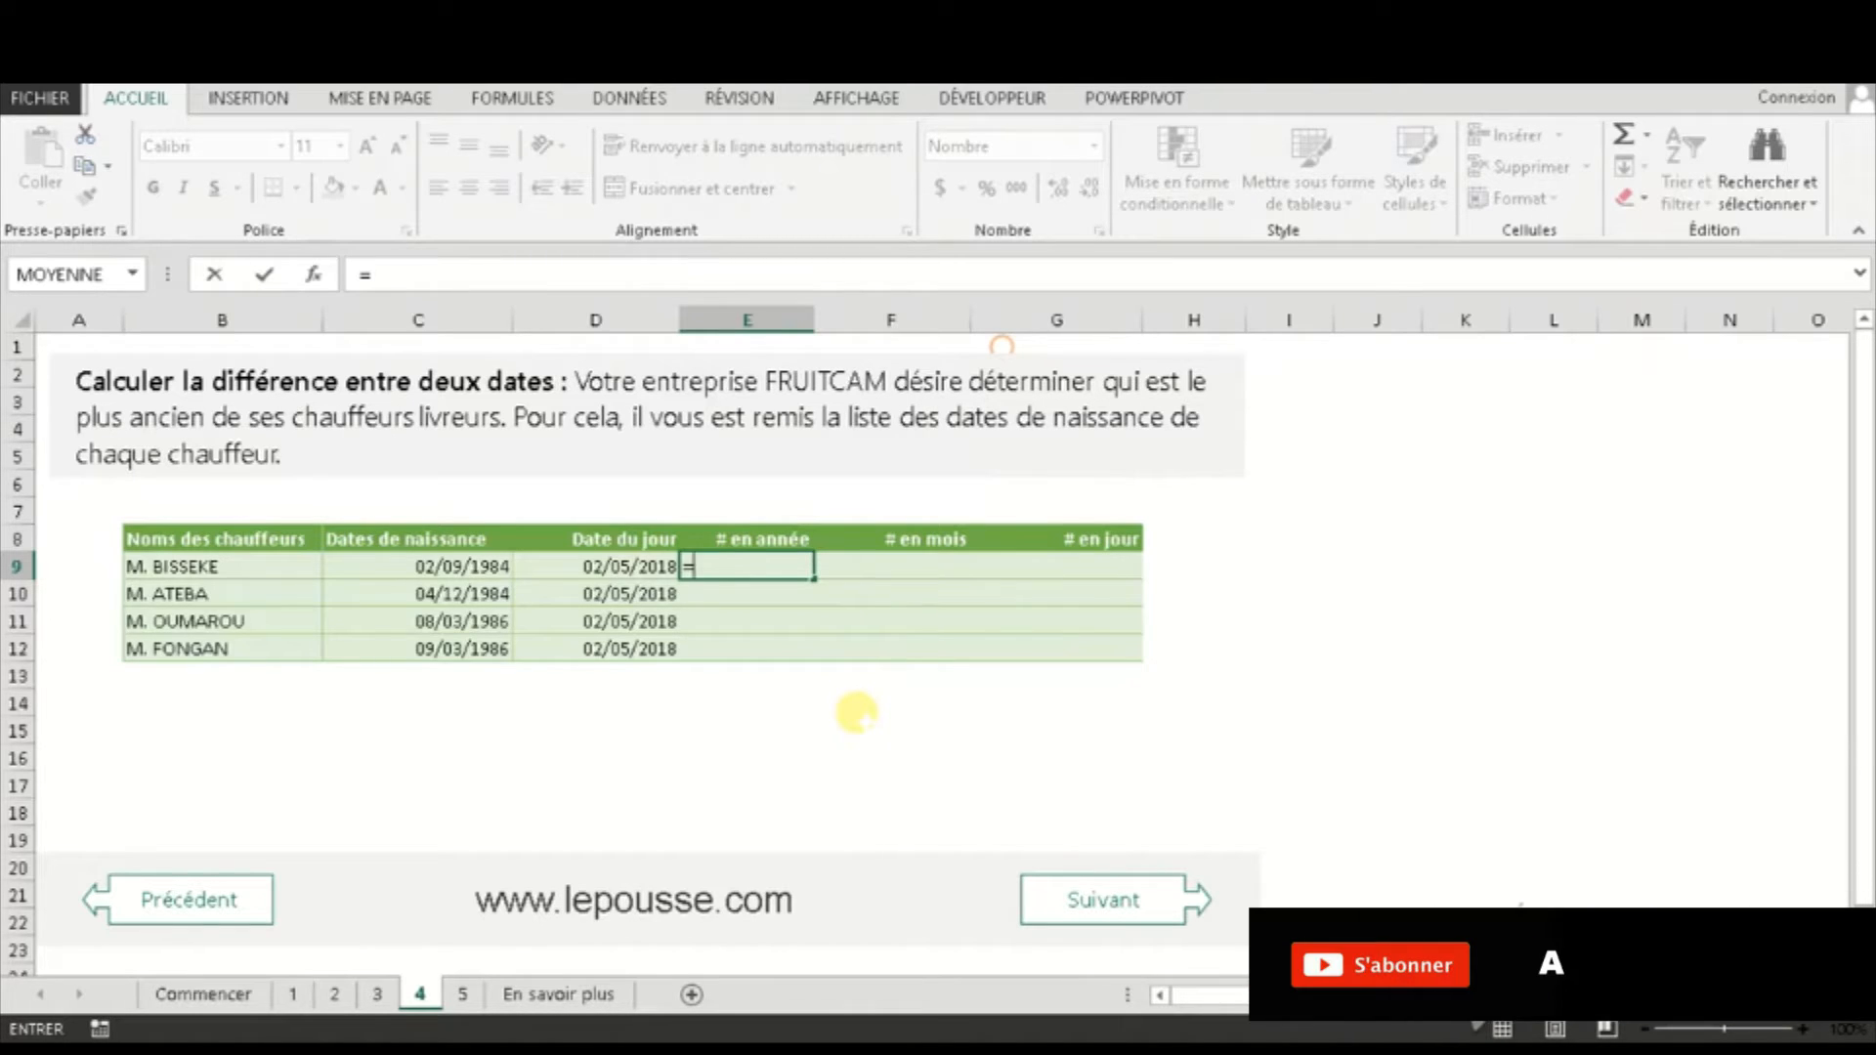
text(DAT)
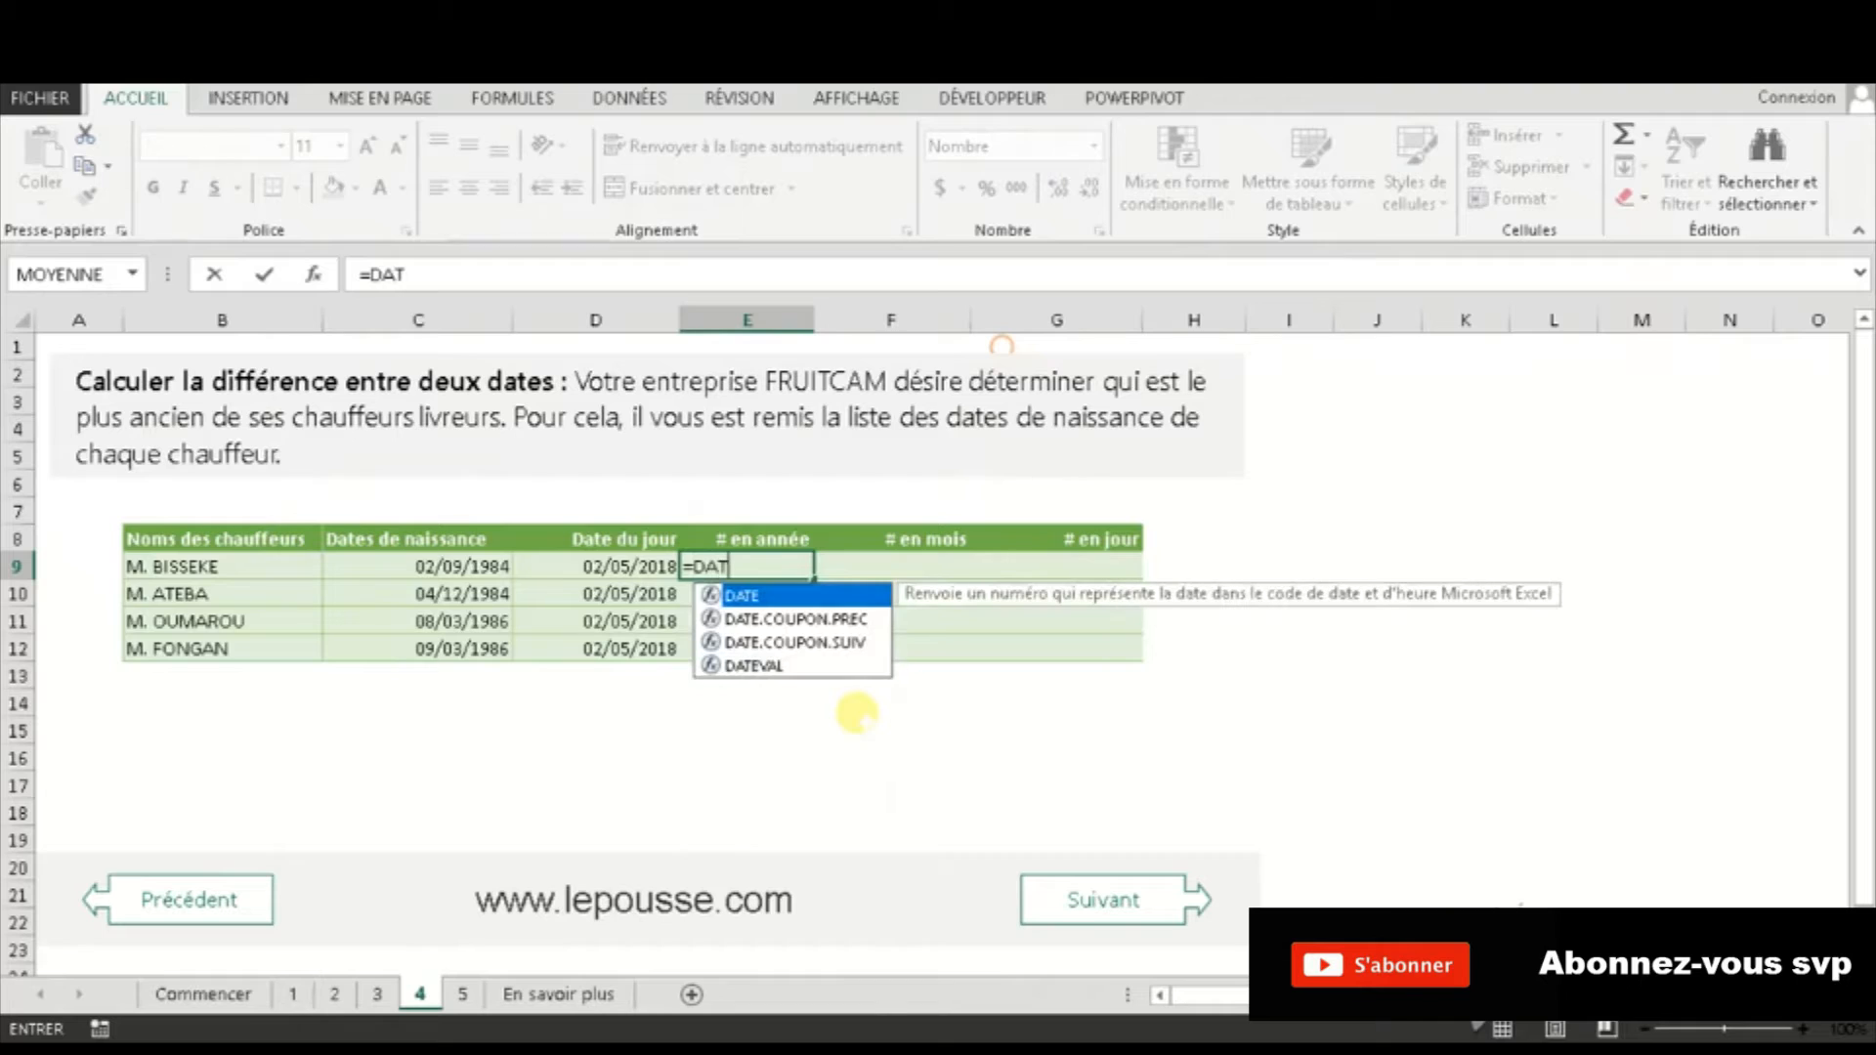
text(DIF)
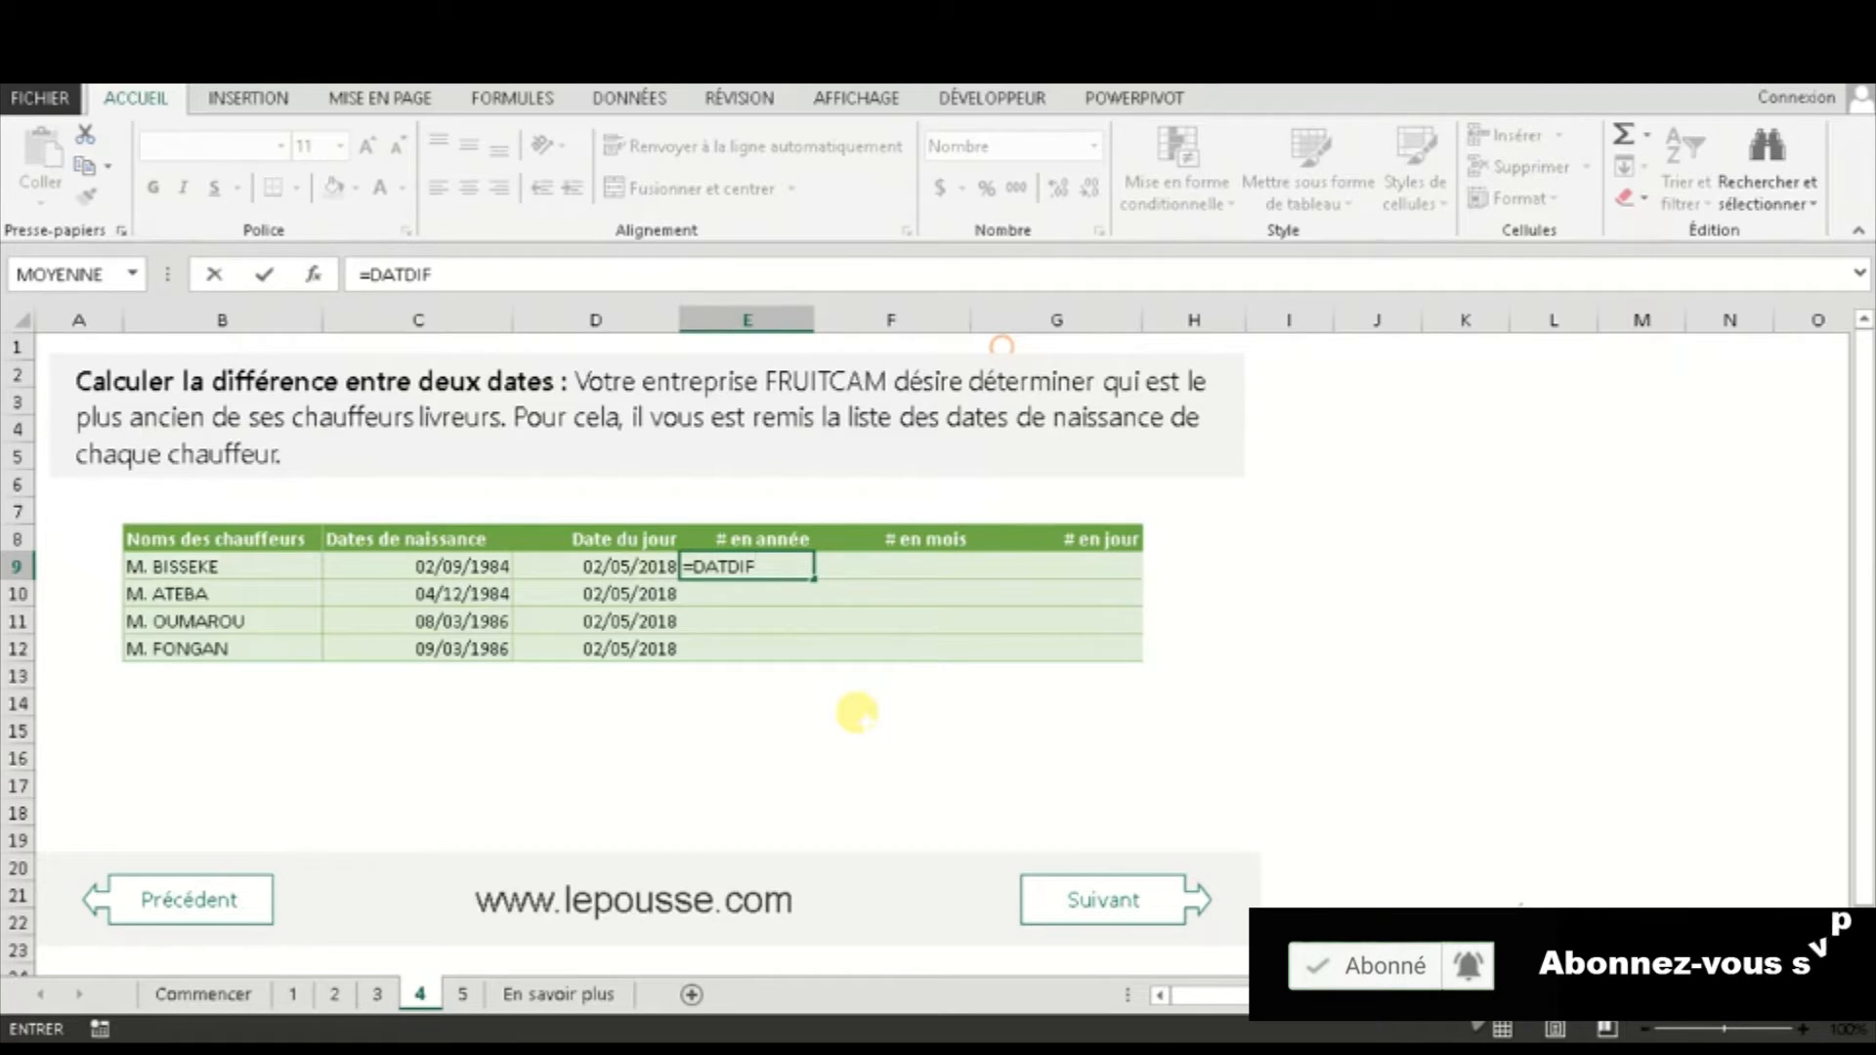
key(BackSpace)
key(BackSpace)
key(BackSpace)
text(E)
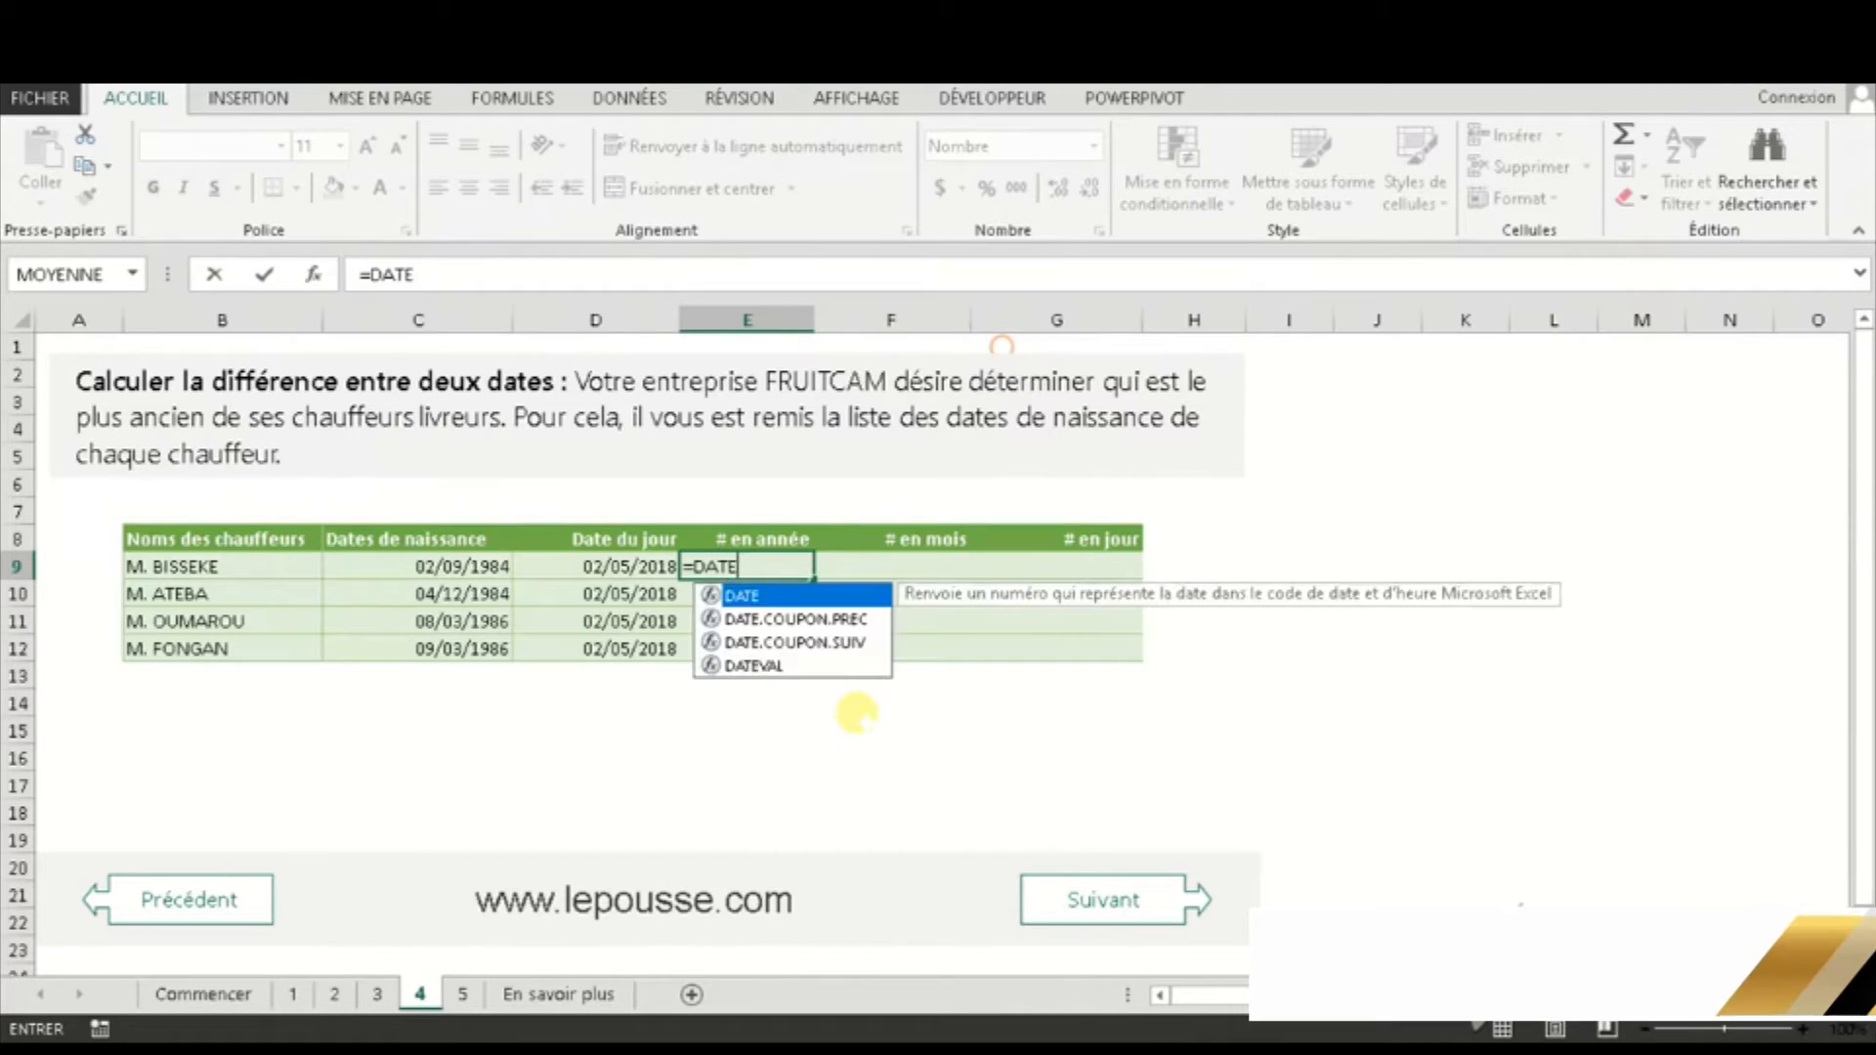
text(DIF)
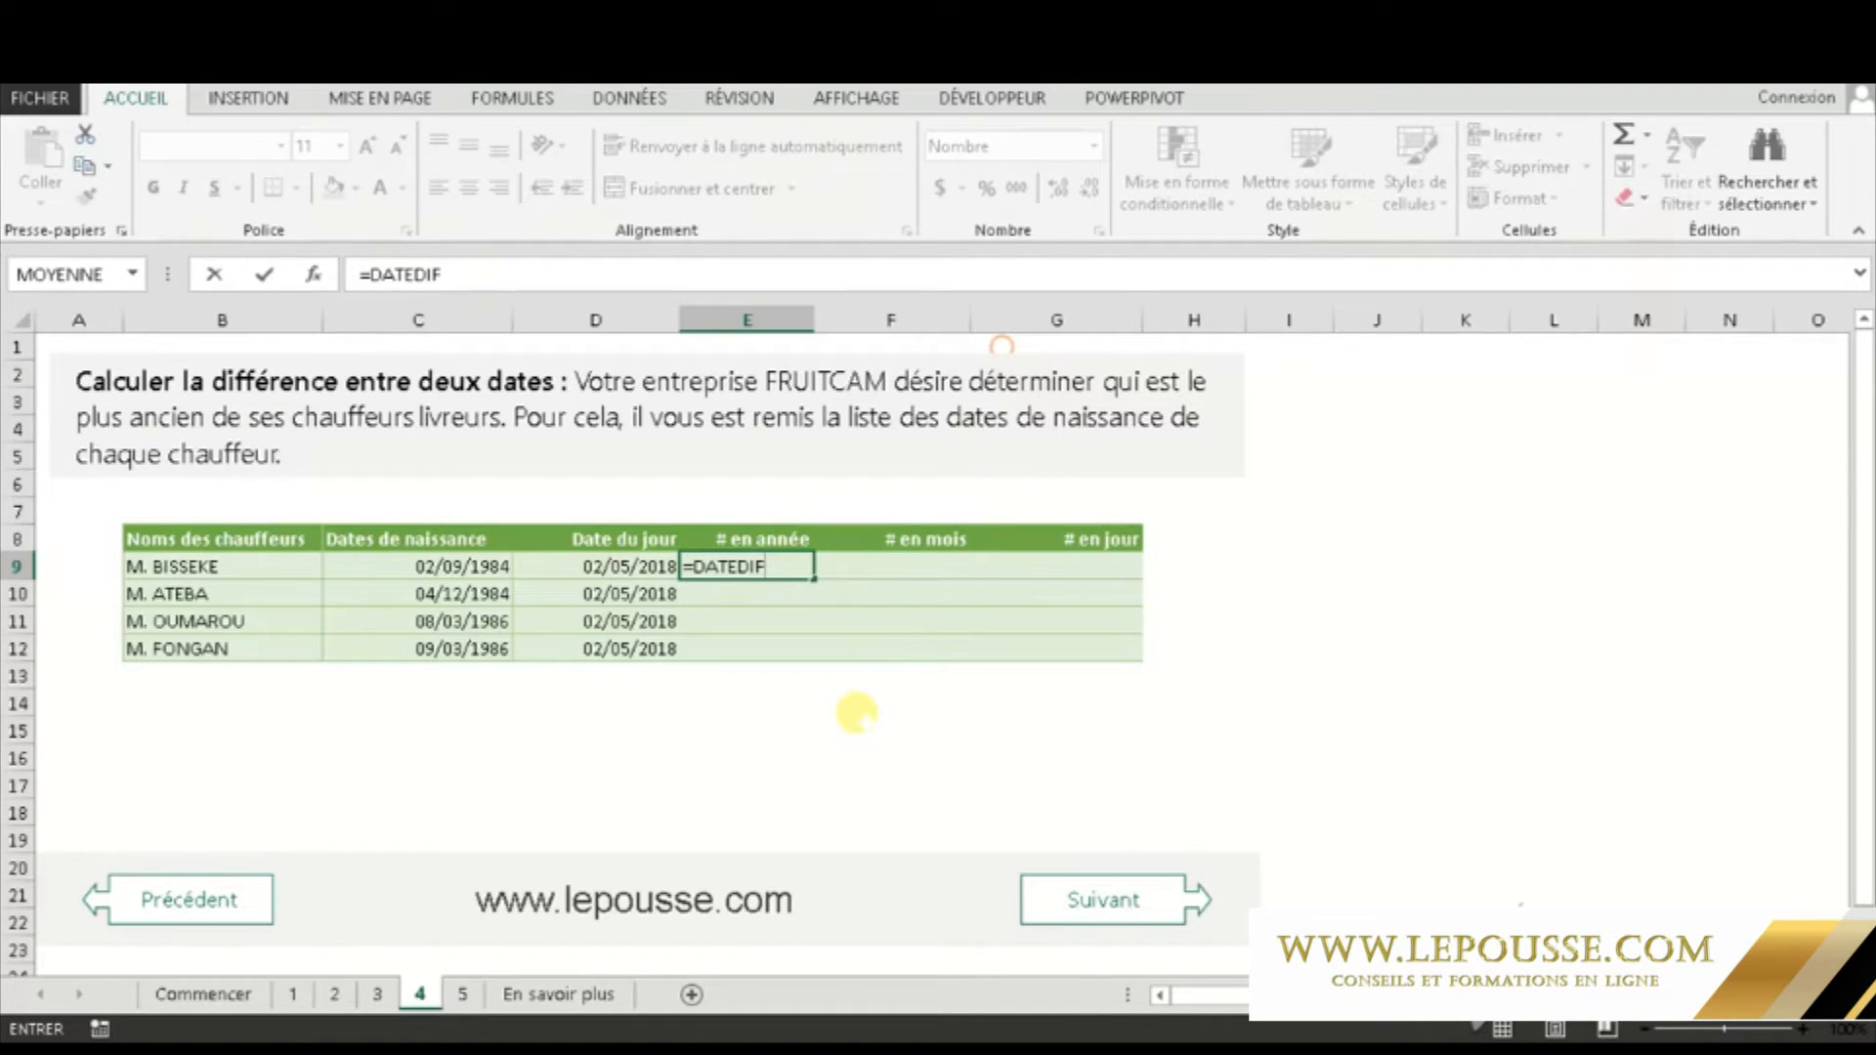
text(()
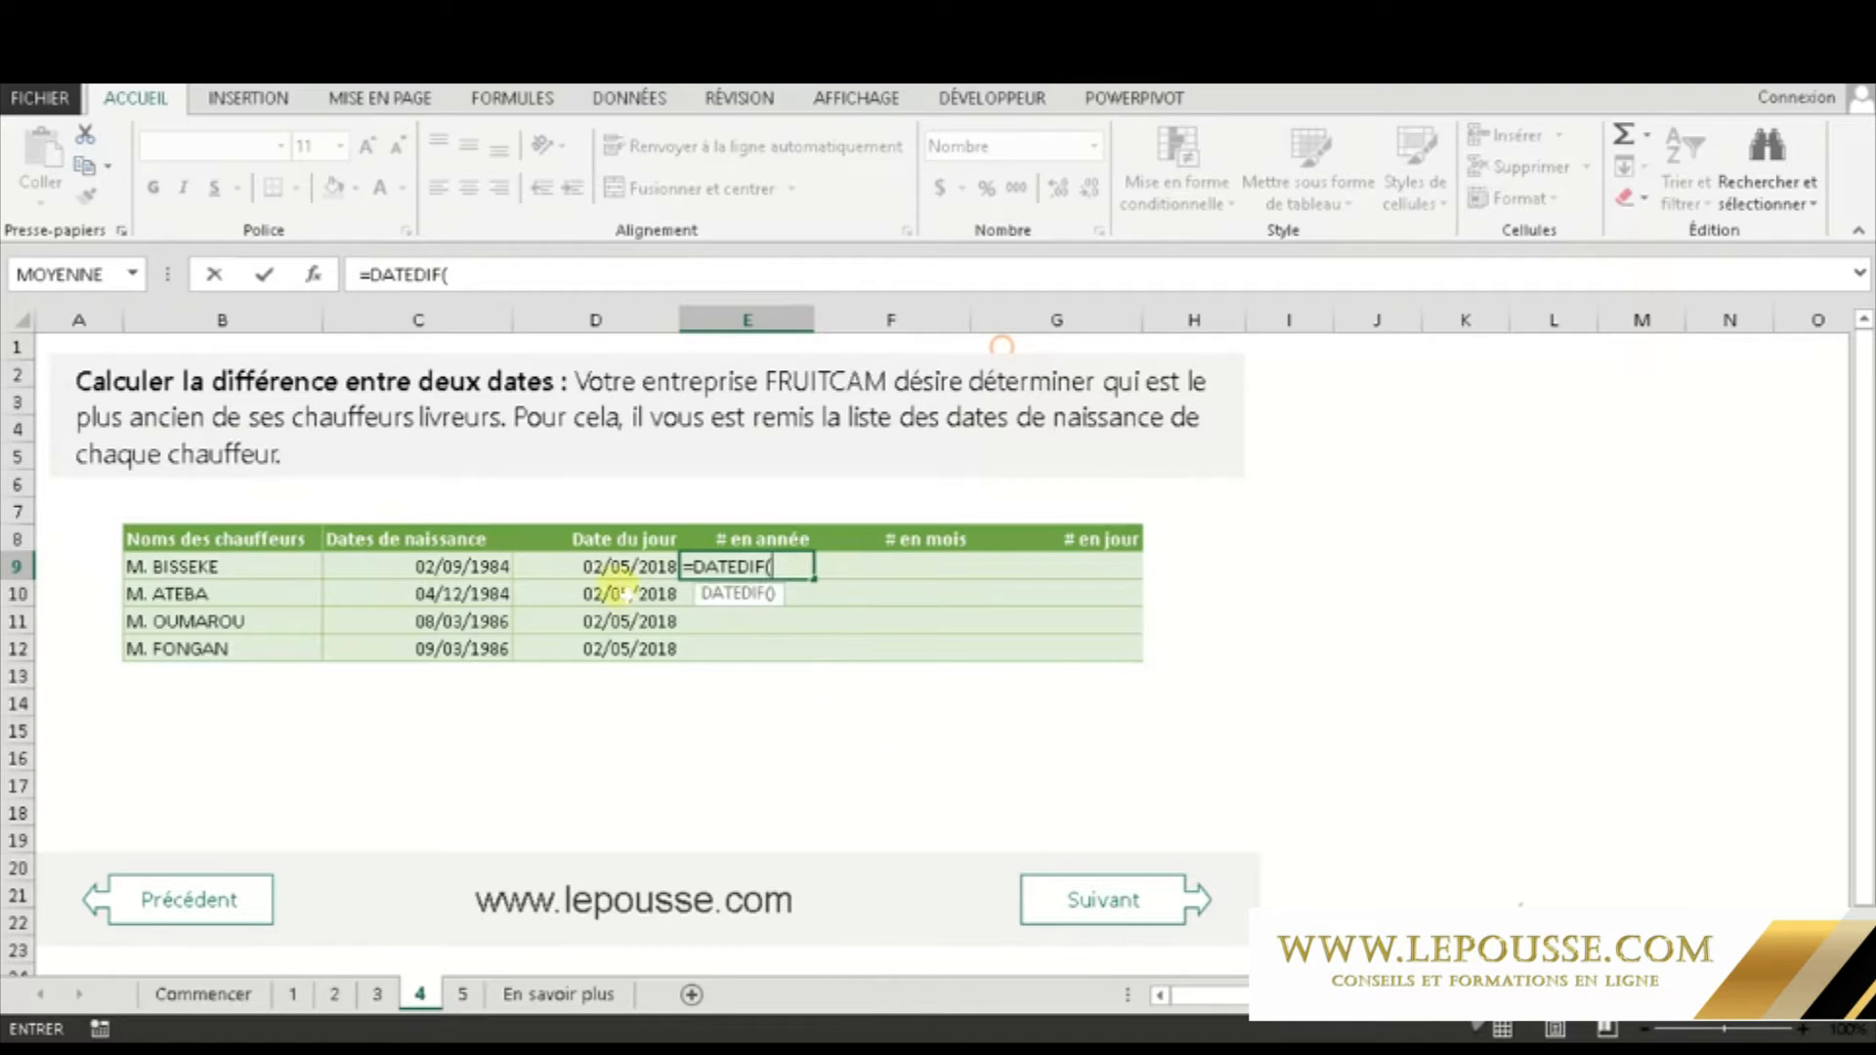
click(460, 566)
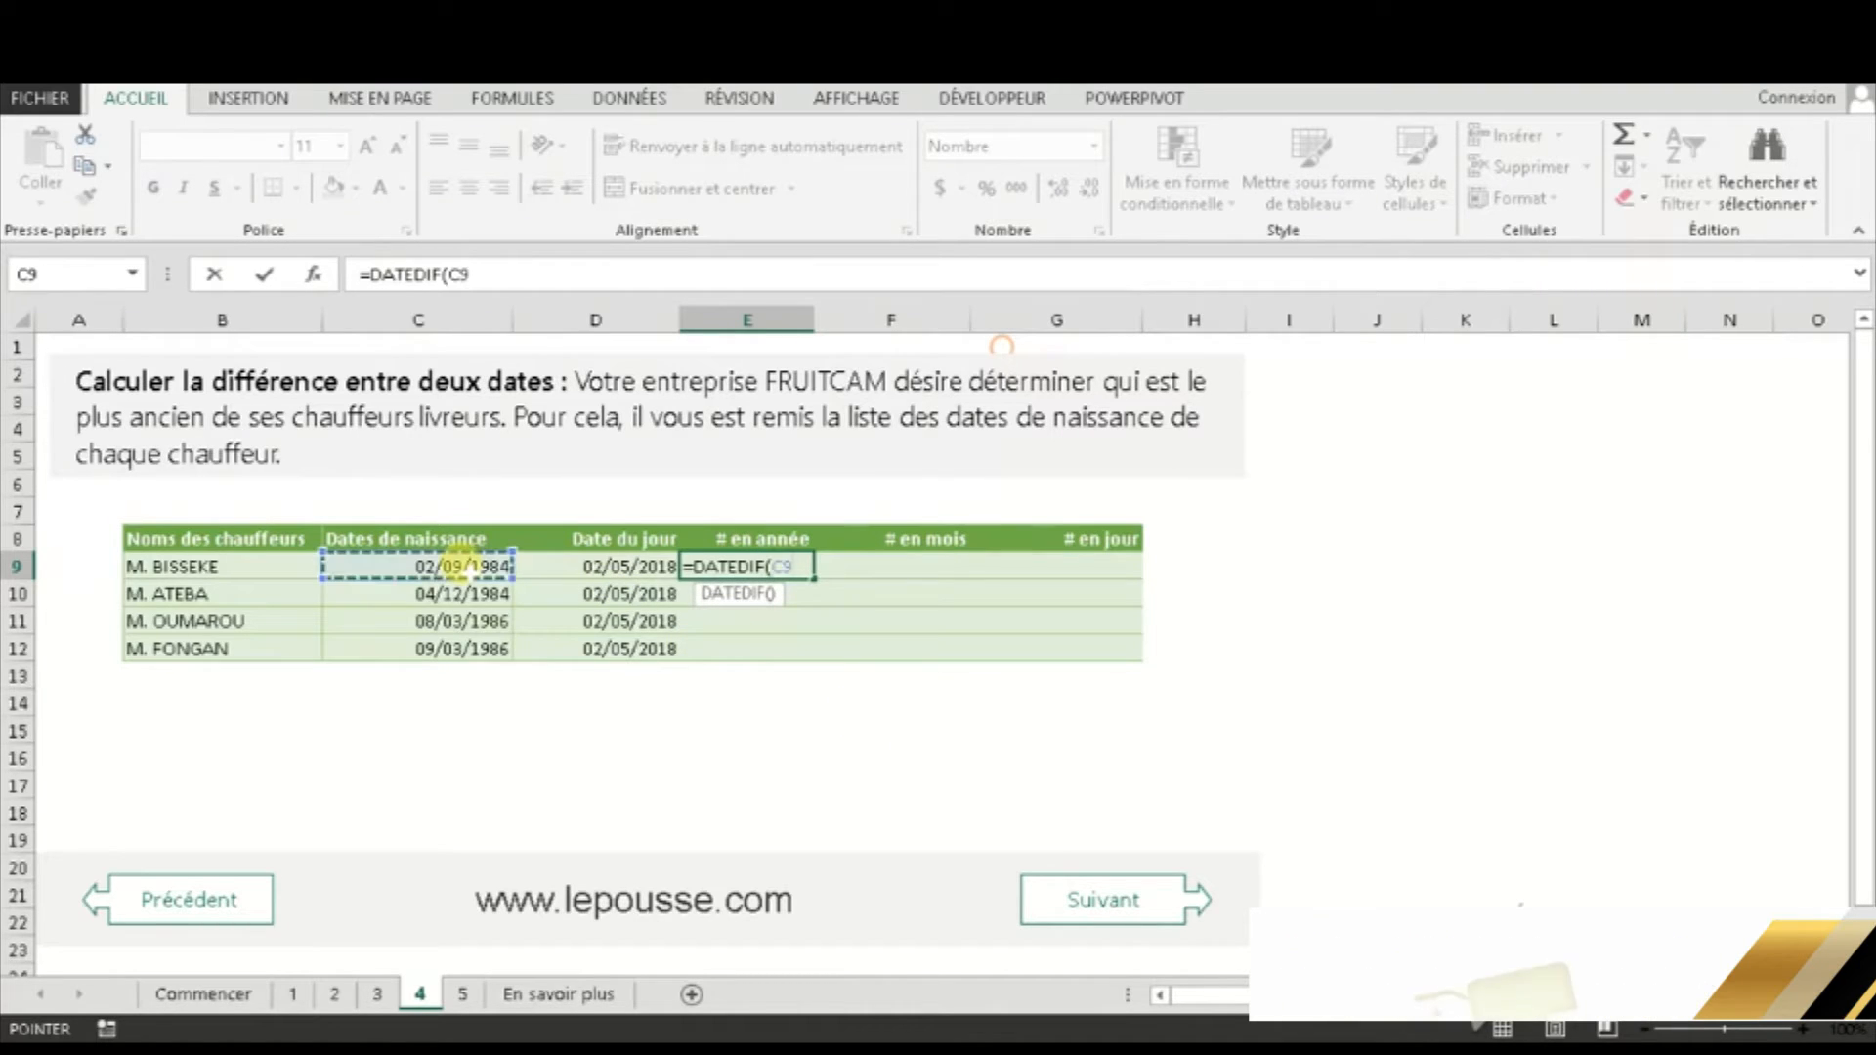
text(,)
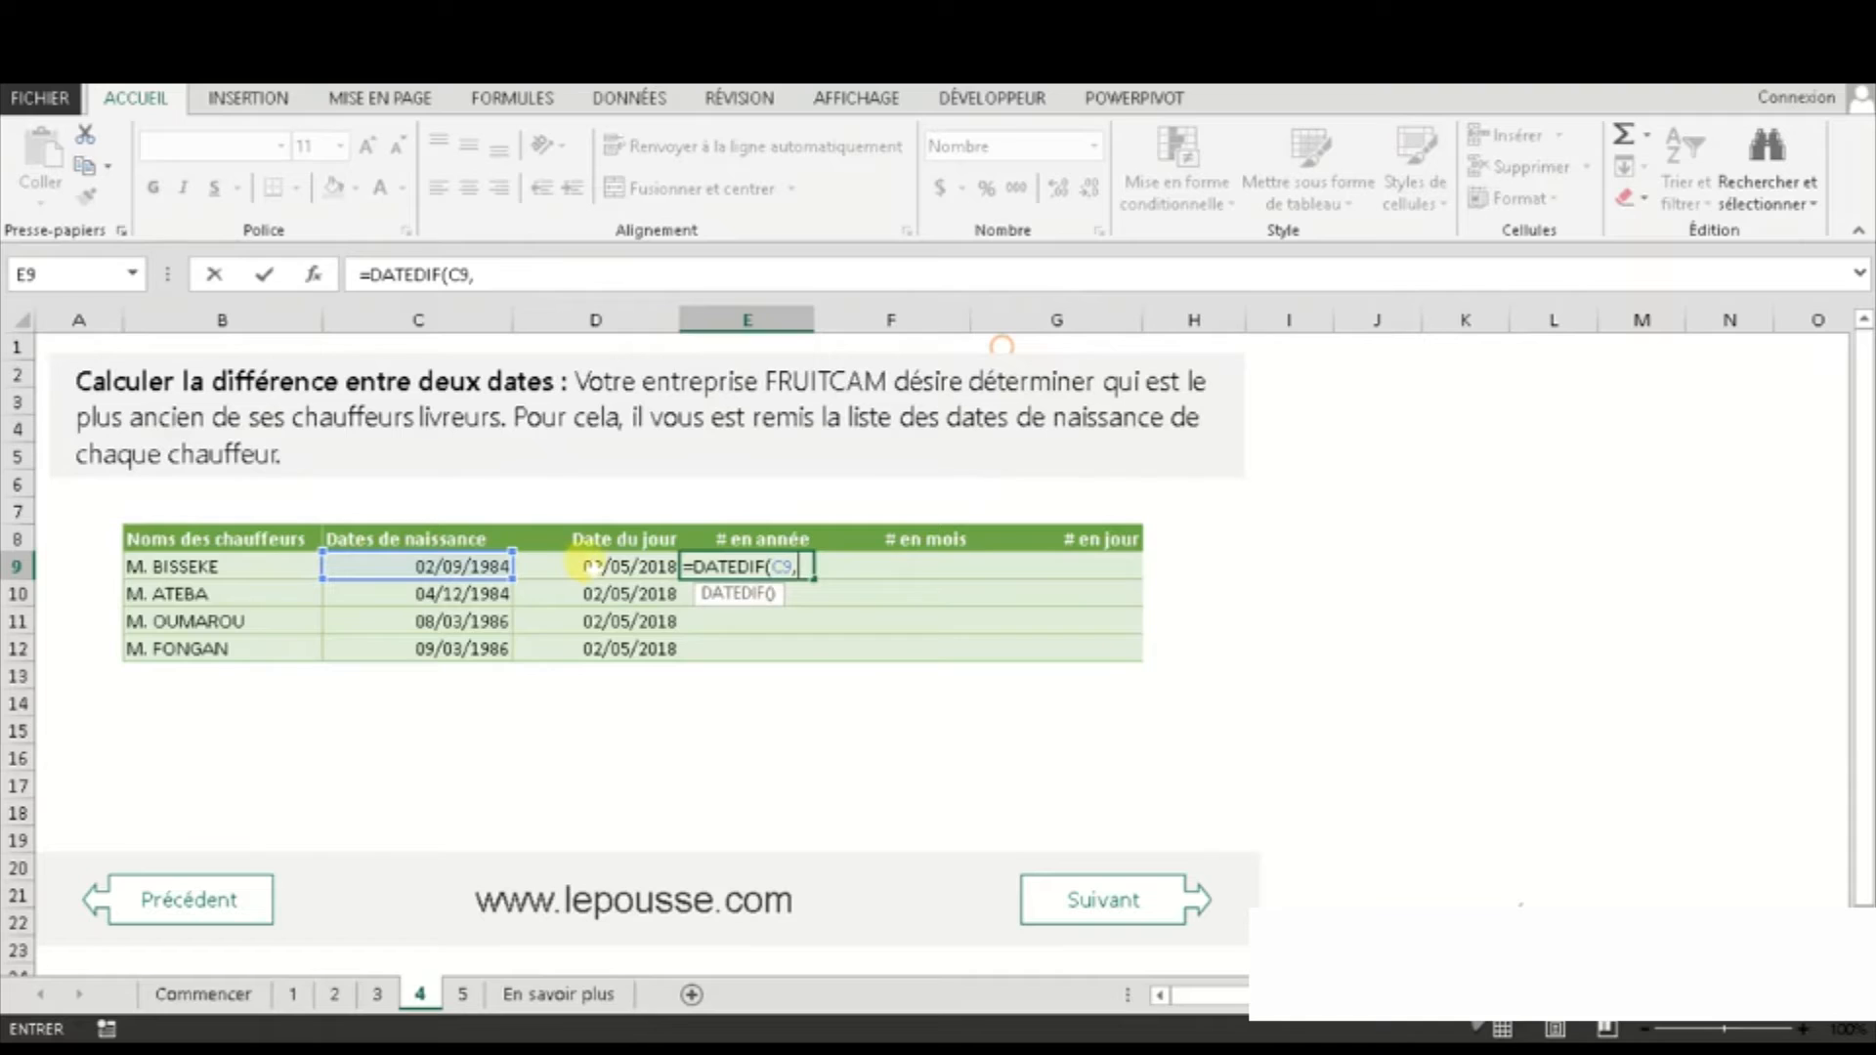
click(593, 573)
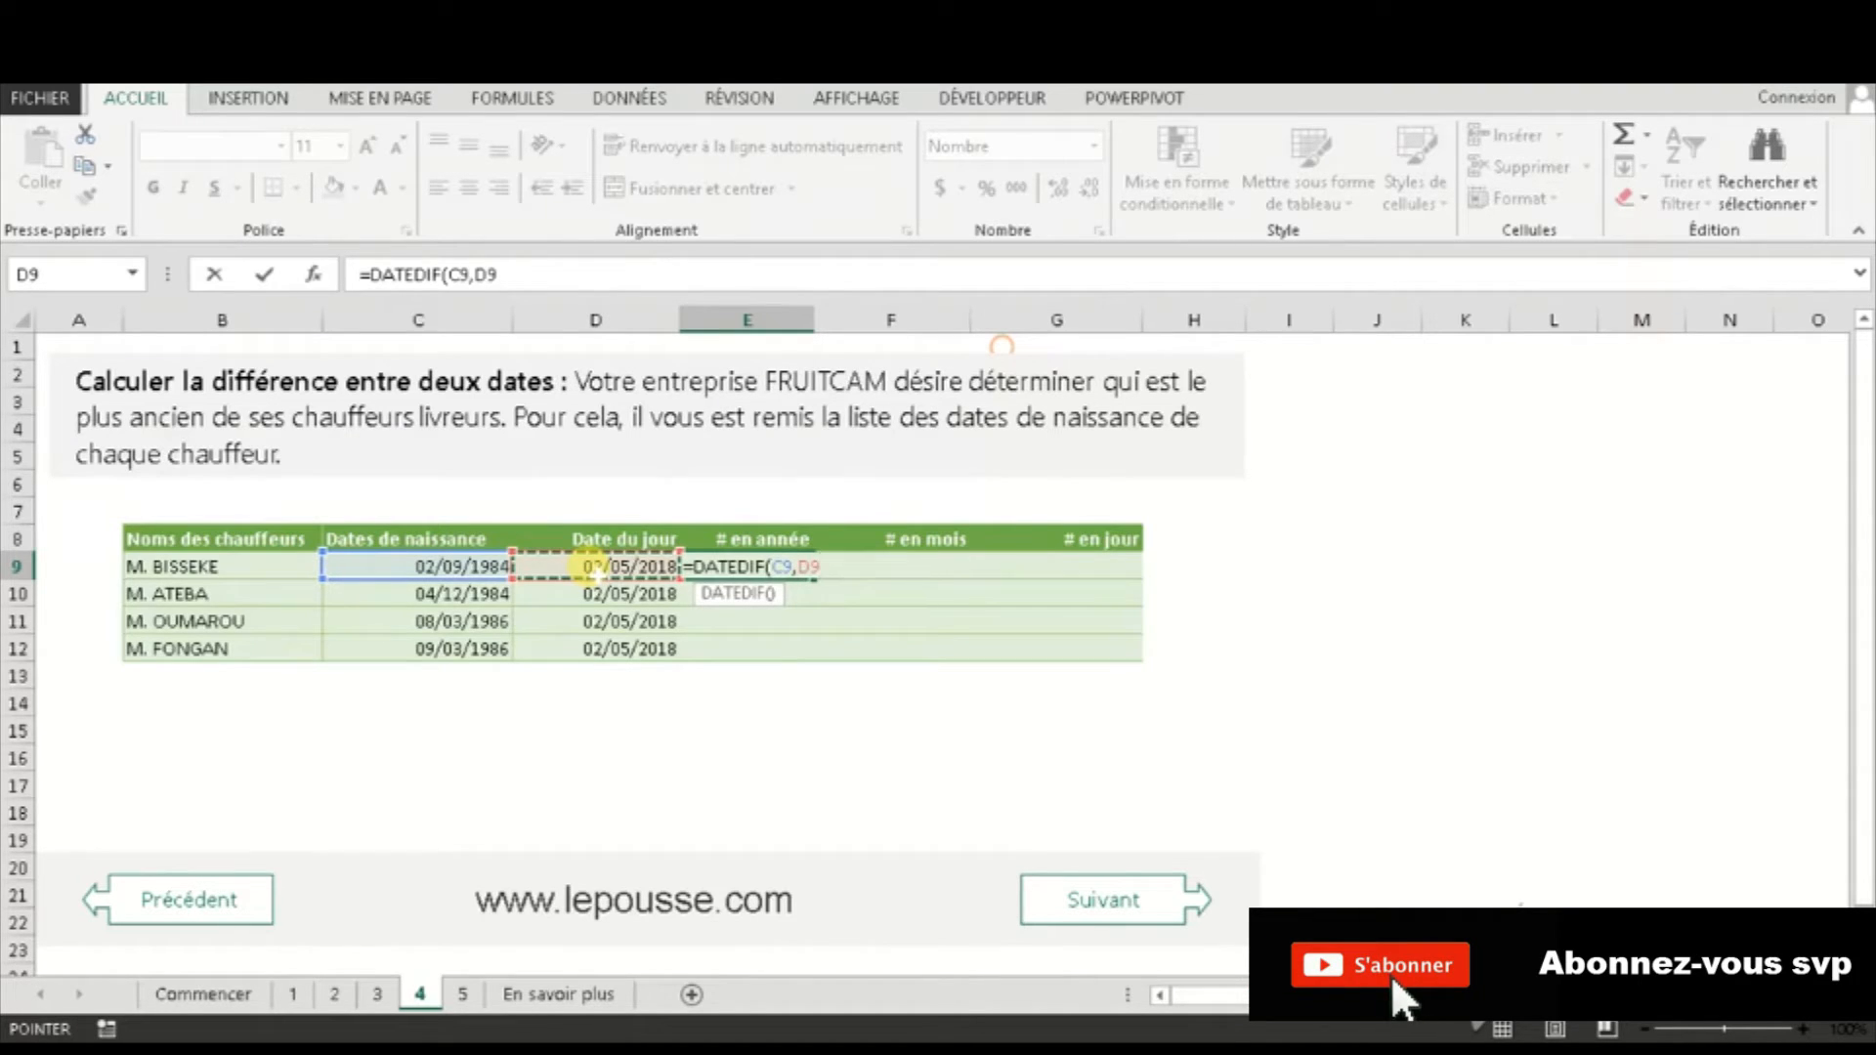
text(,)
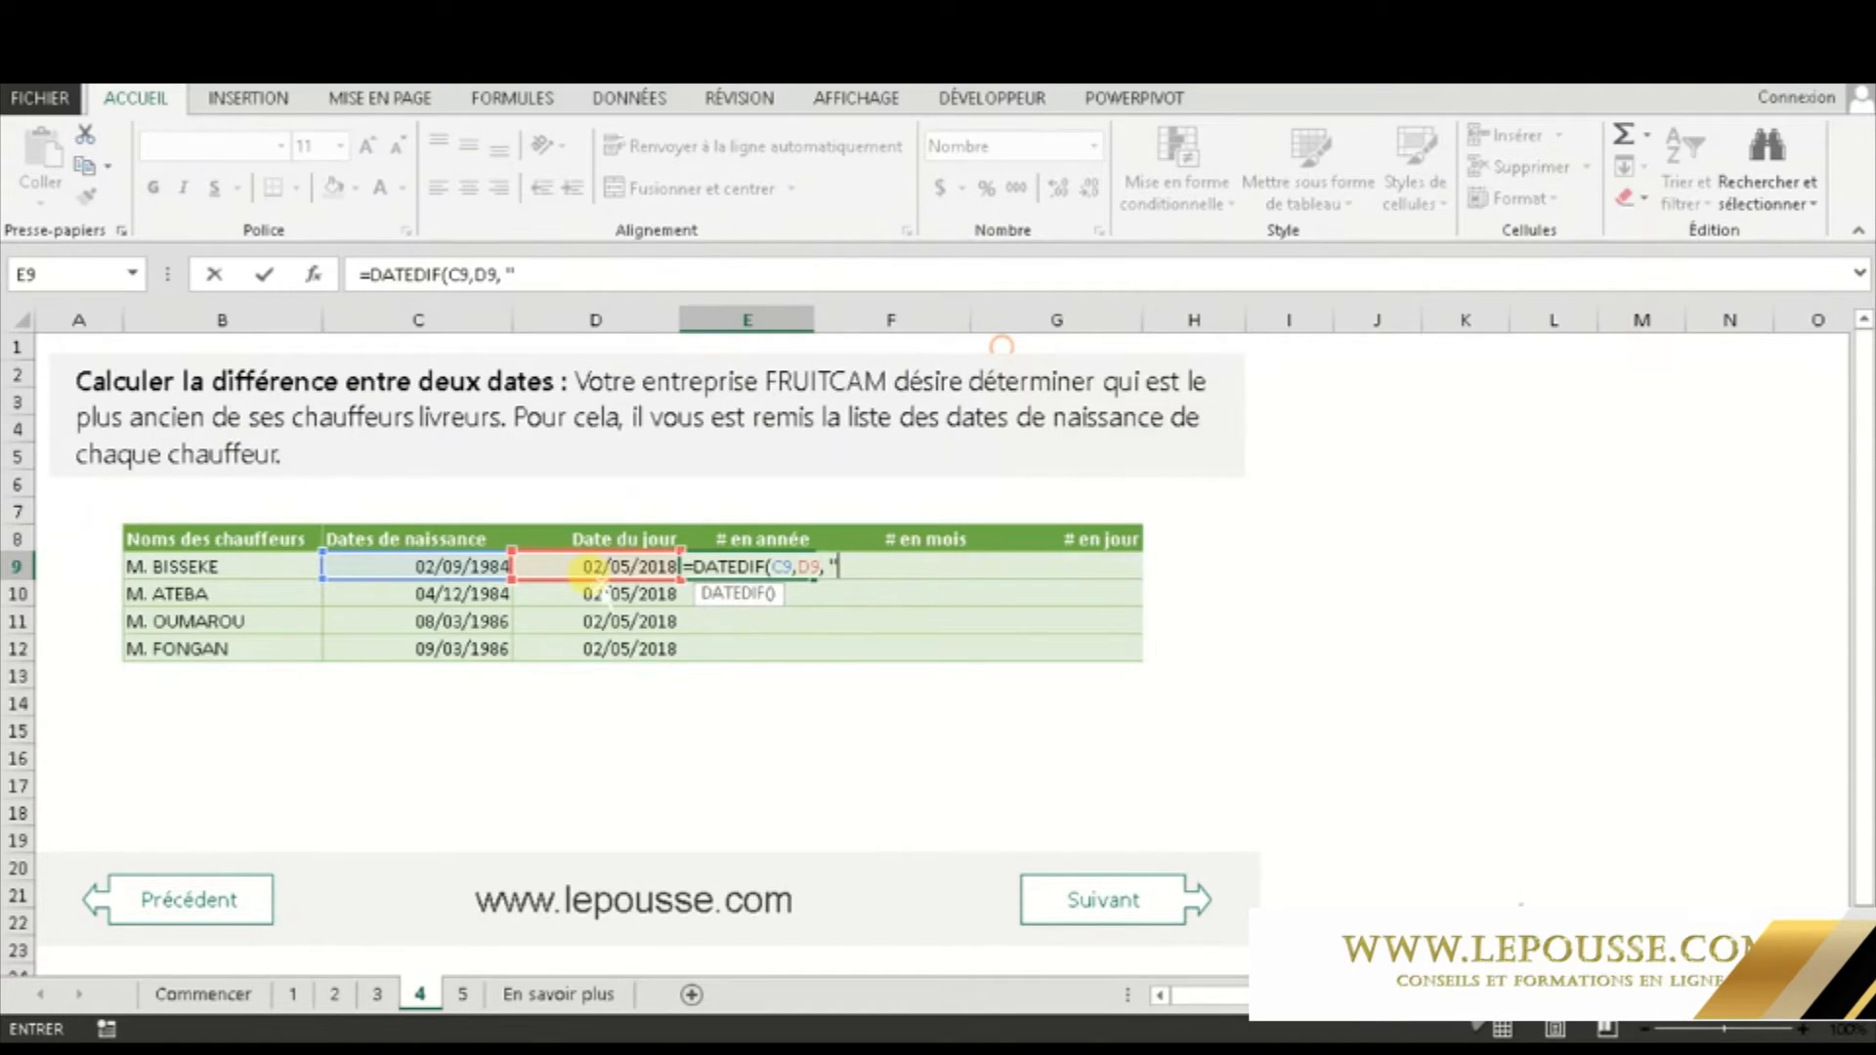
text(Y")
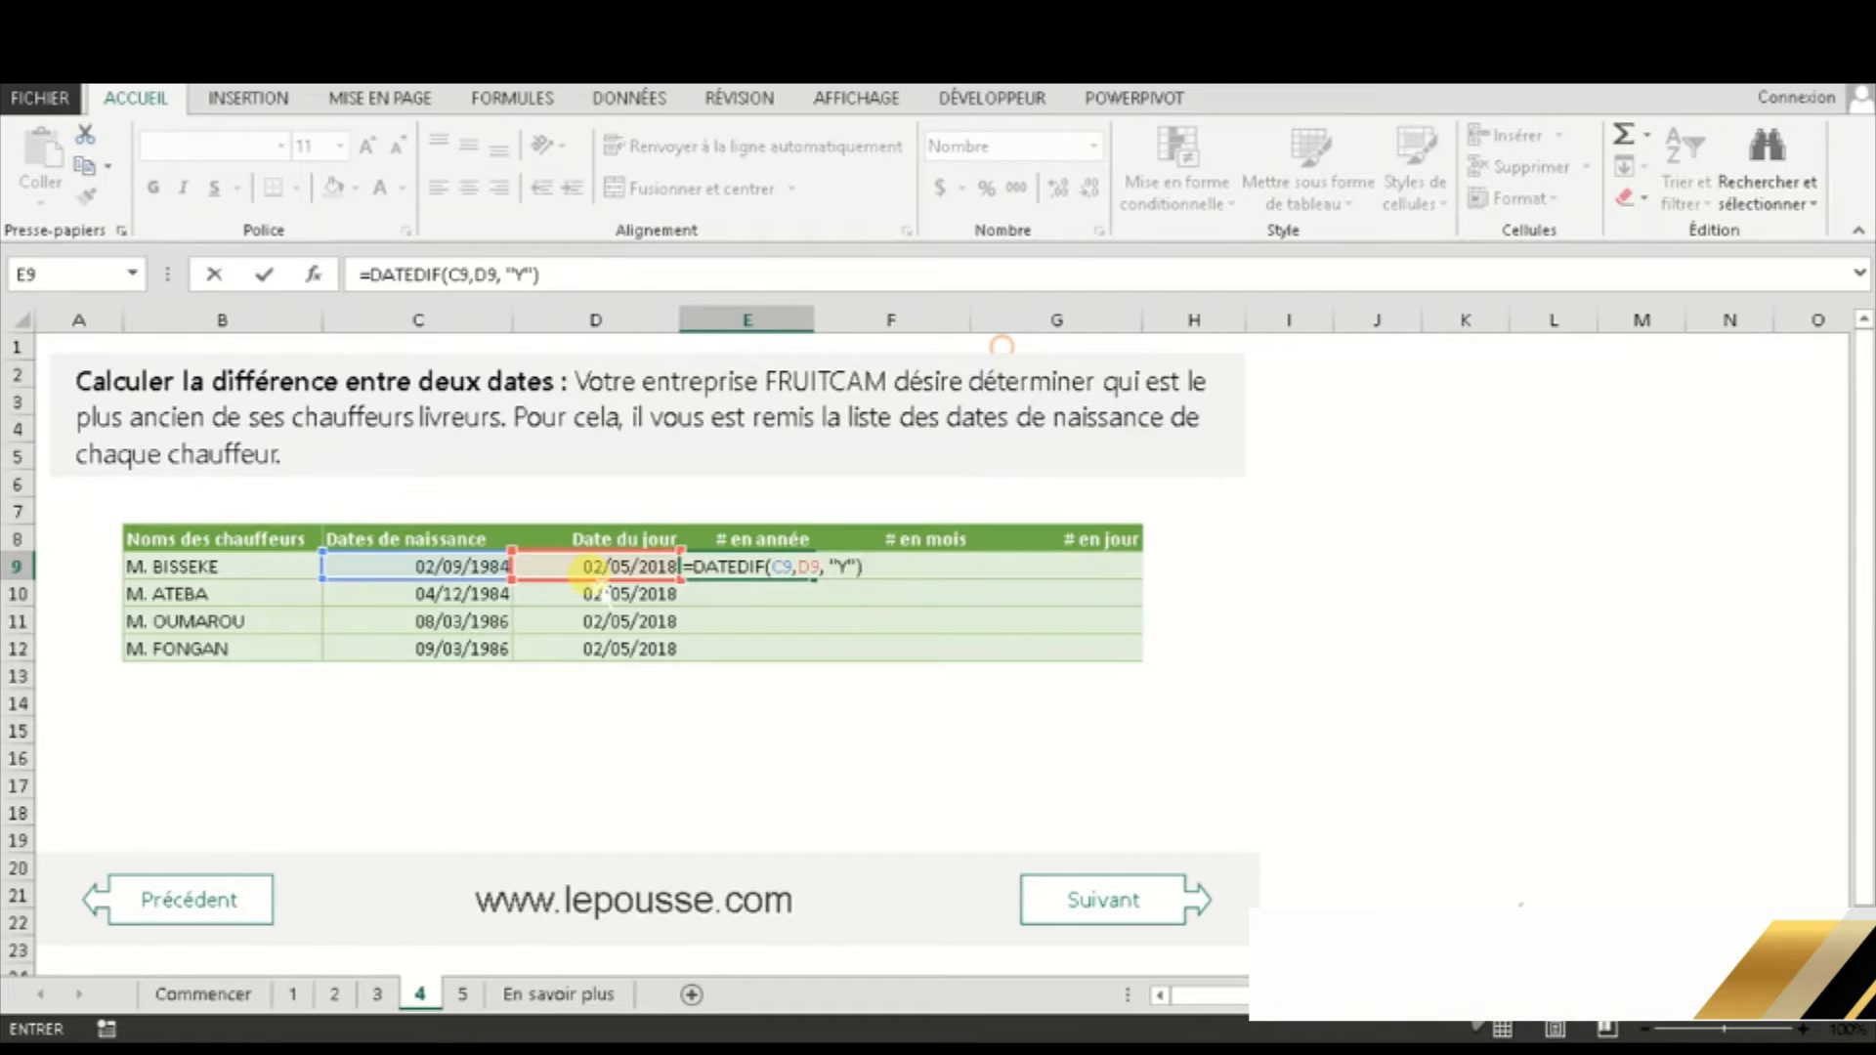
key(Return)
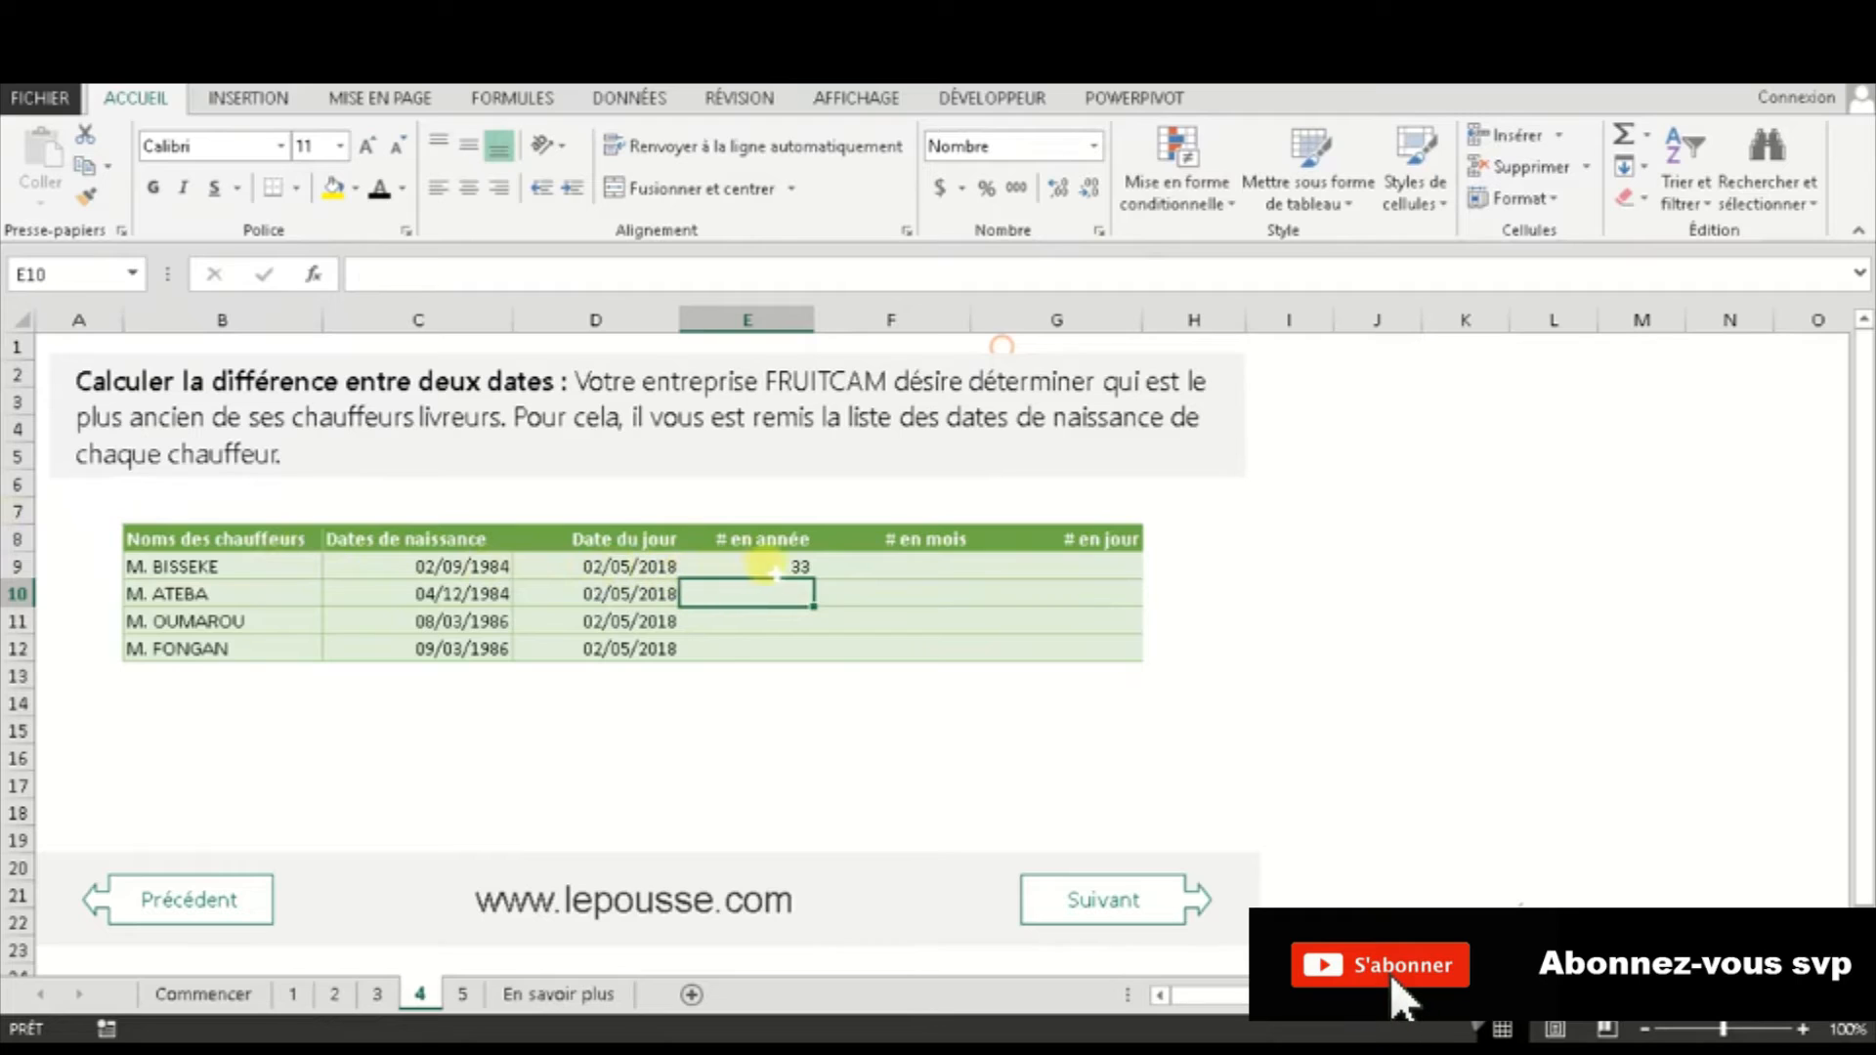
- Copy the years formula from E9 down through E12 and check the copied cells
click(747, 570)
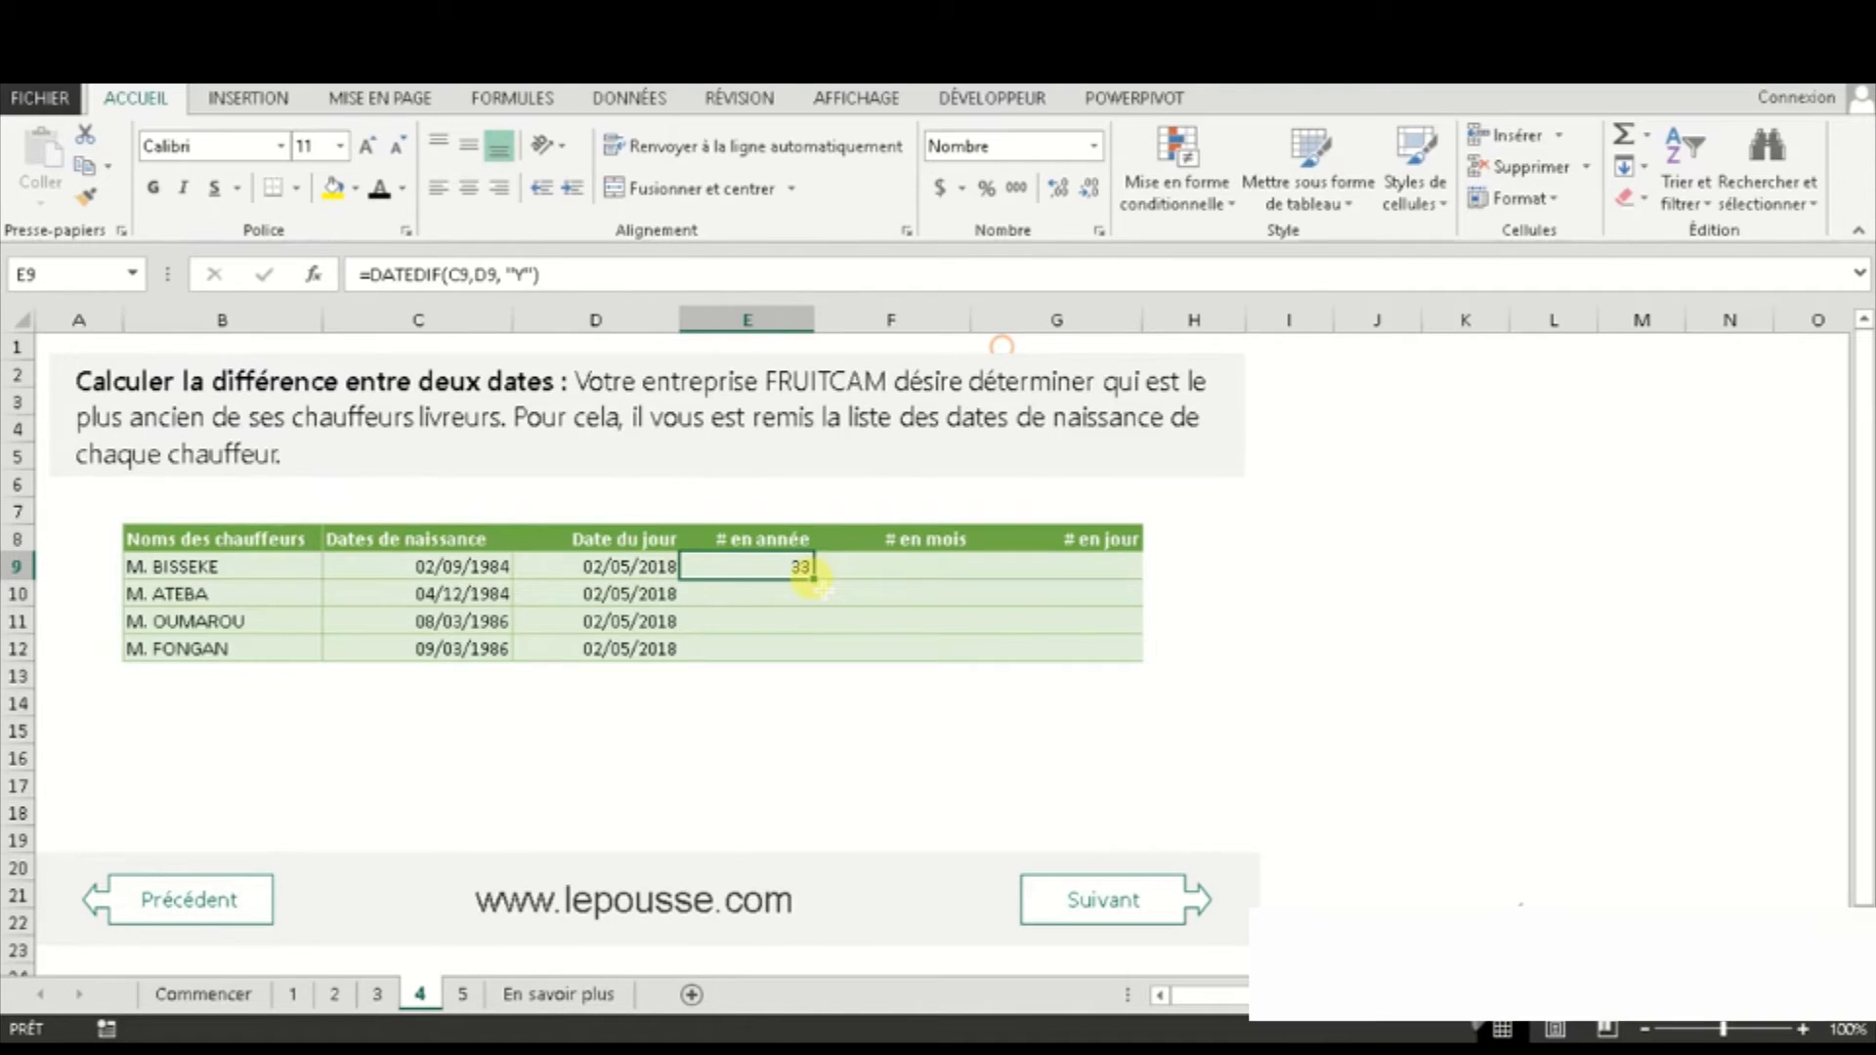
drag(811, 579, 812, 651)
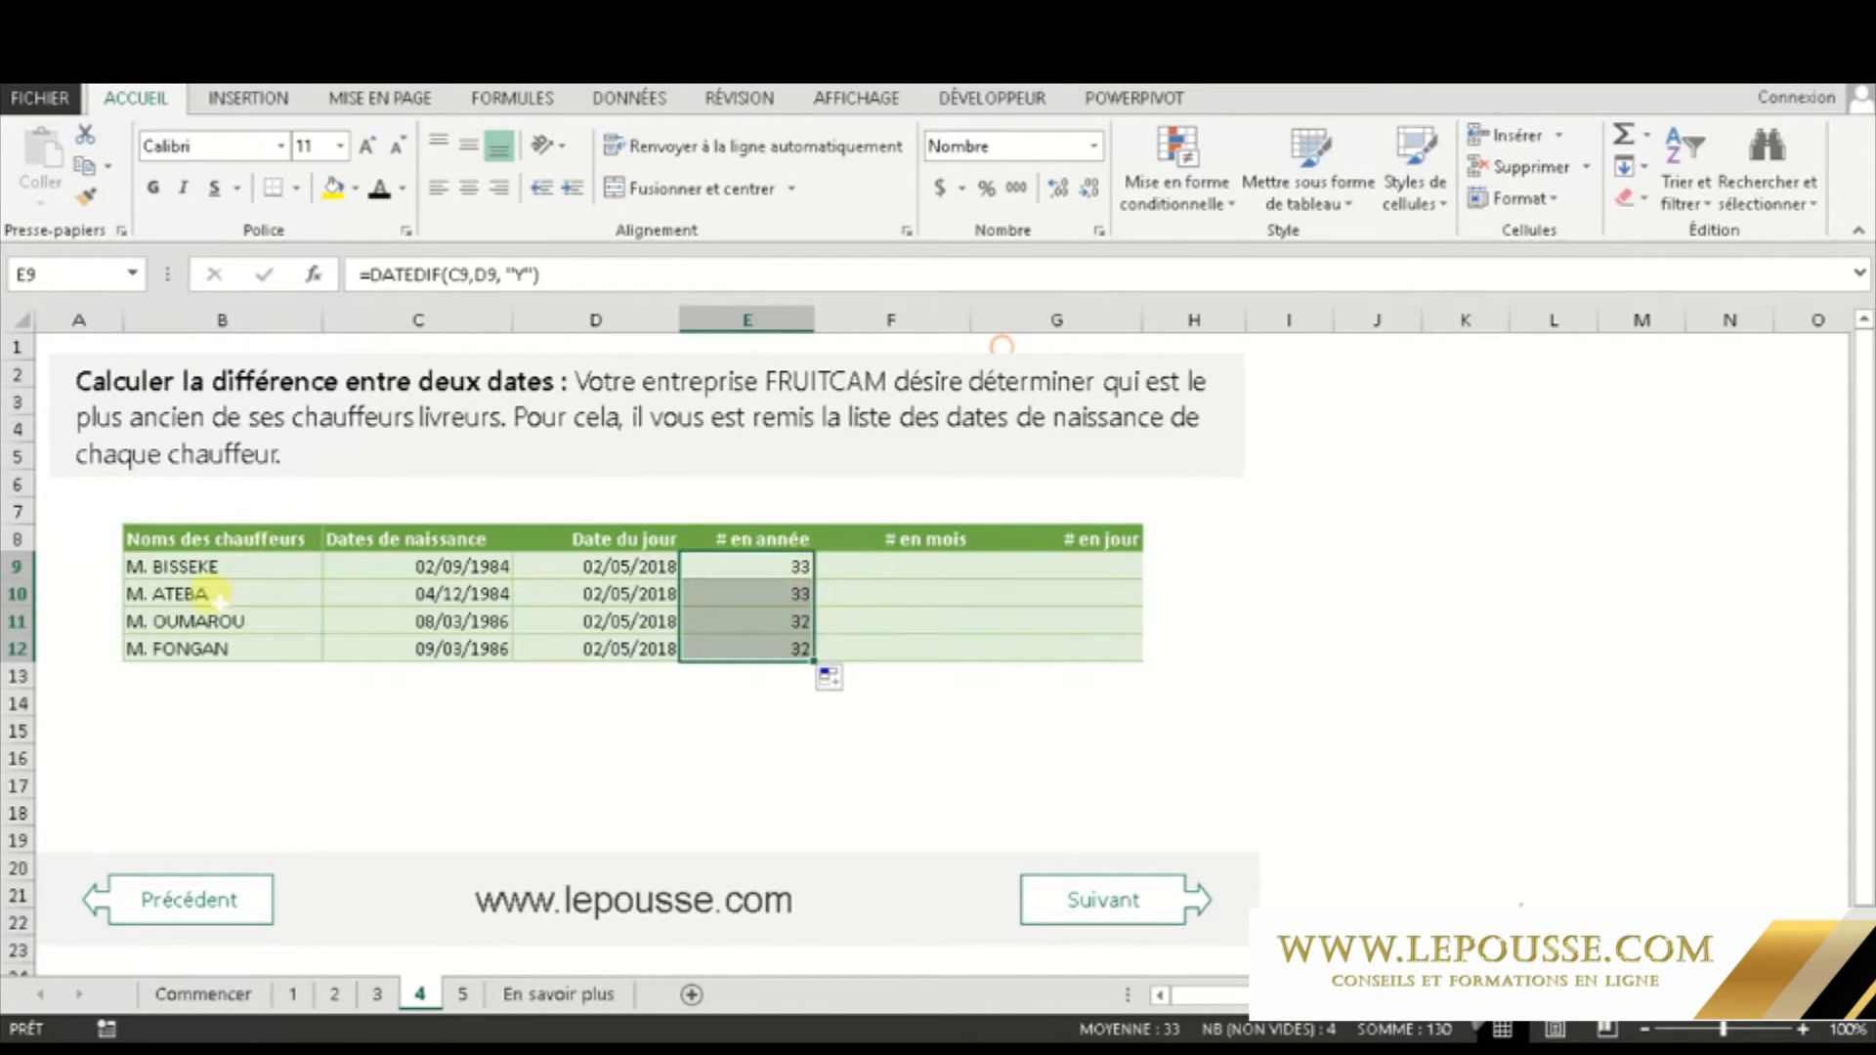
click(796, 590)
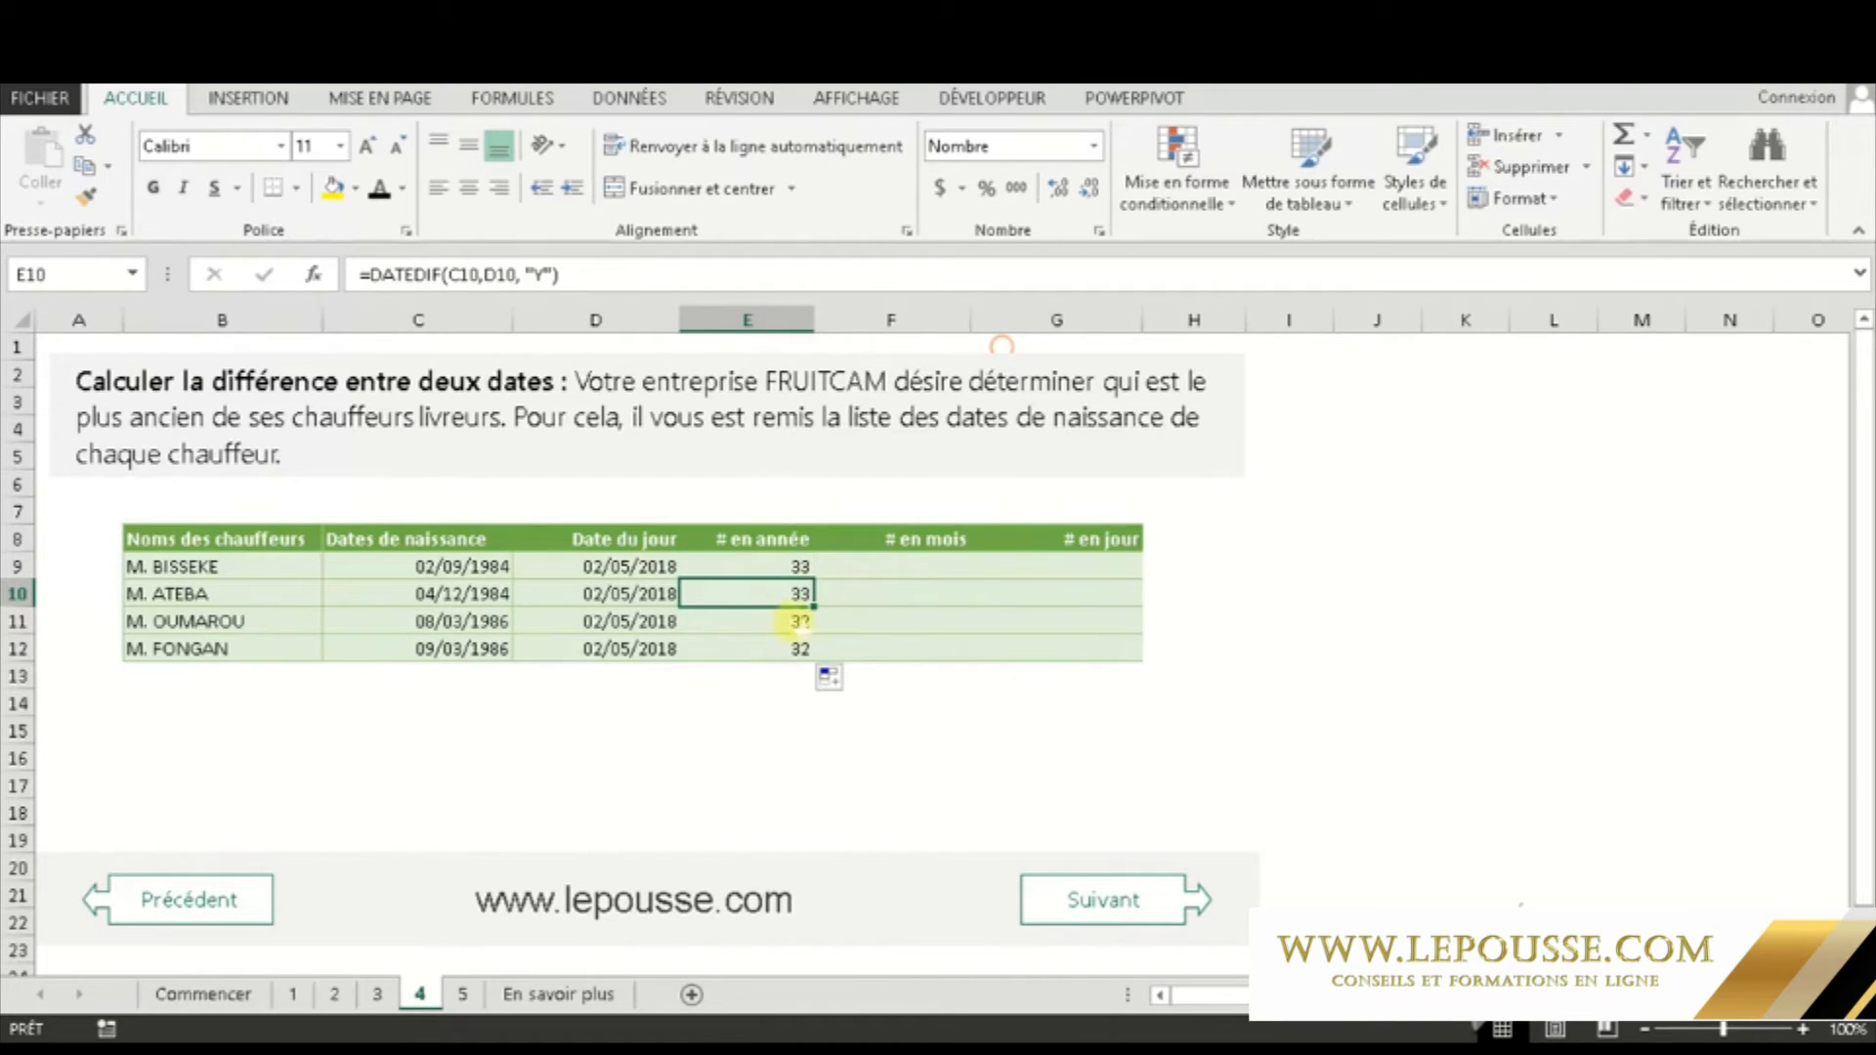
click(787, 625)
click(781, 649)
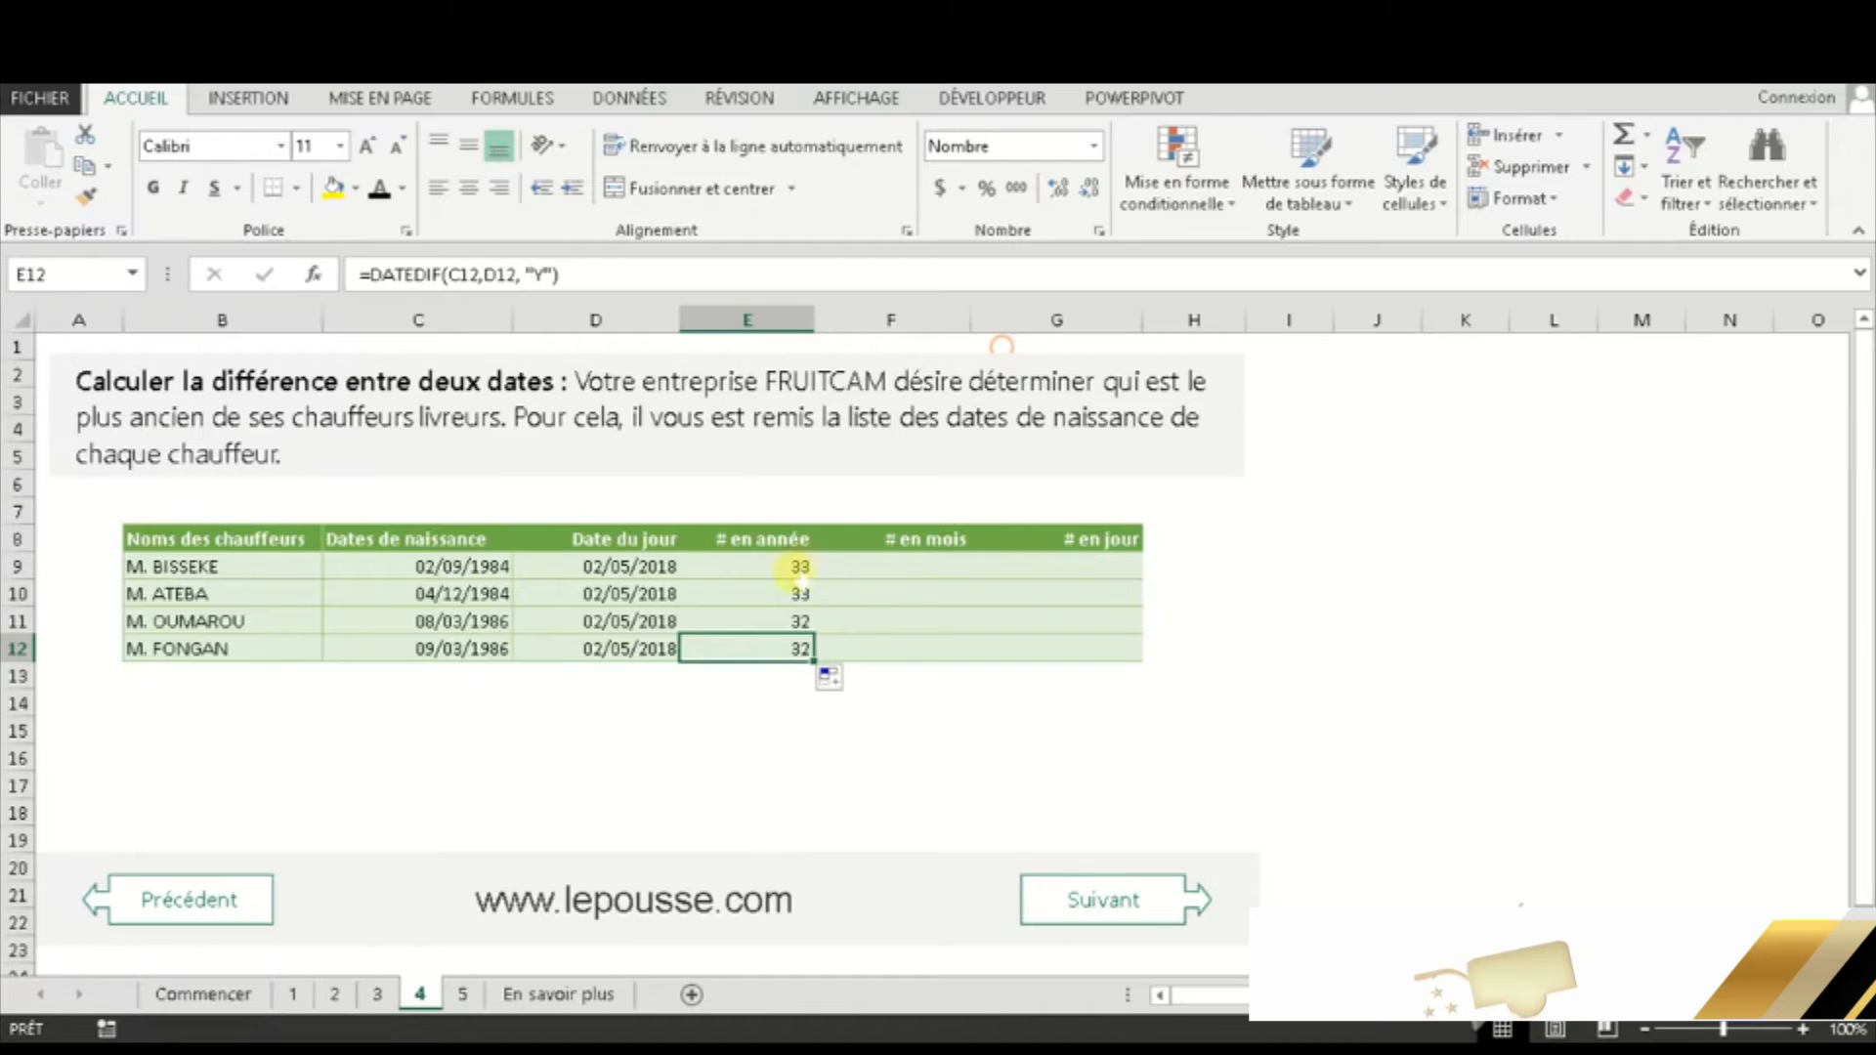
- Enter =DATEDIF(C9,D9, "M") in F9 to calculate the first driver's age in months
click(909, 566)
text(=)
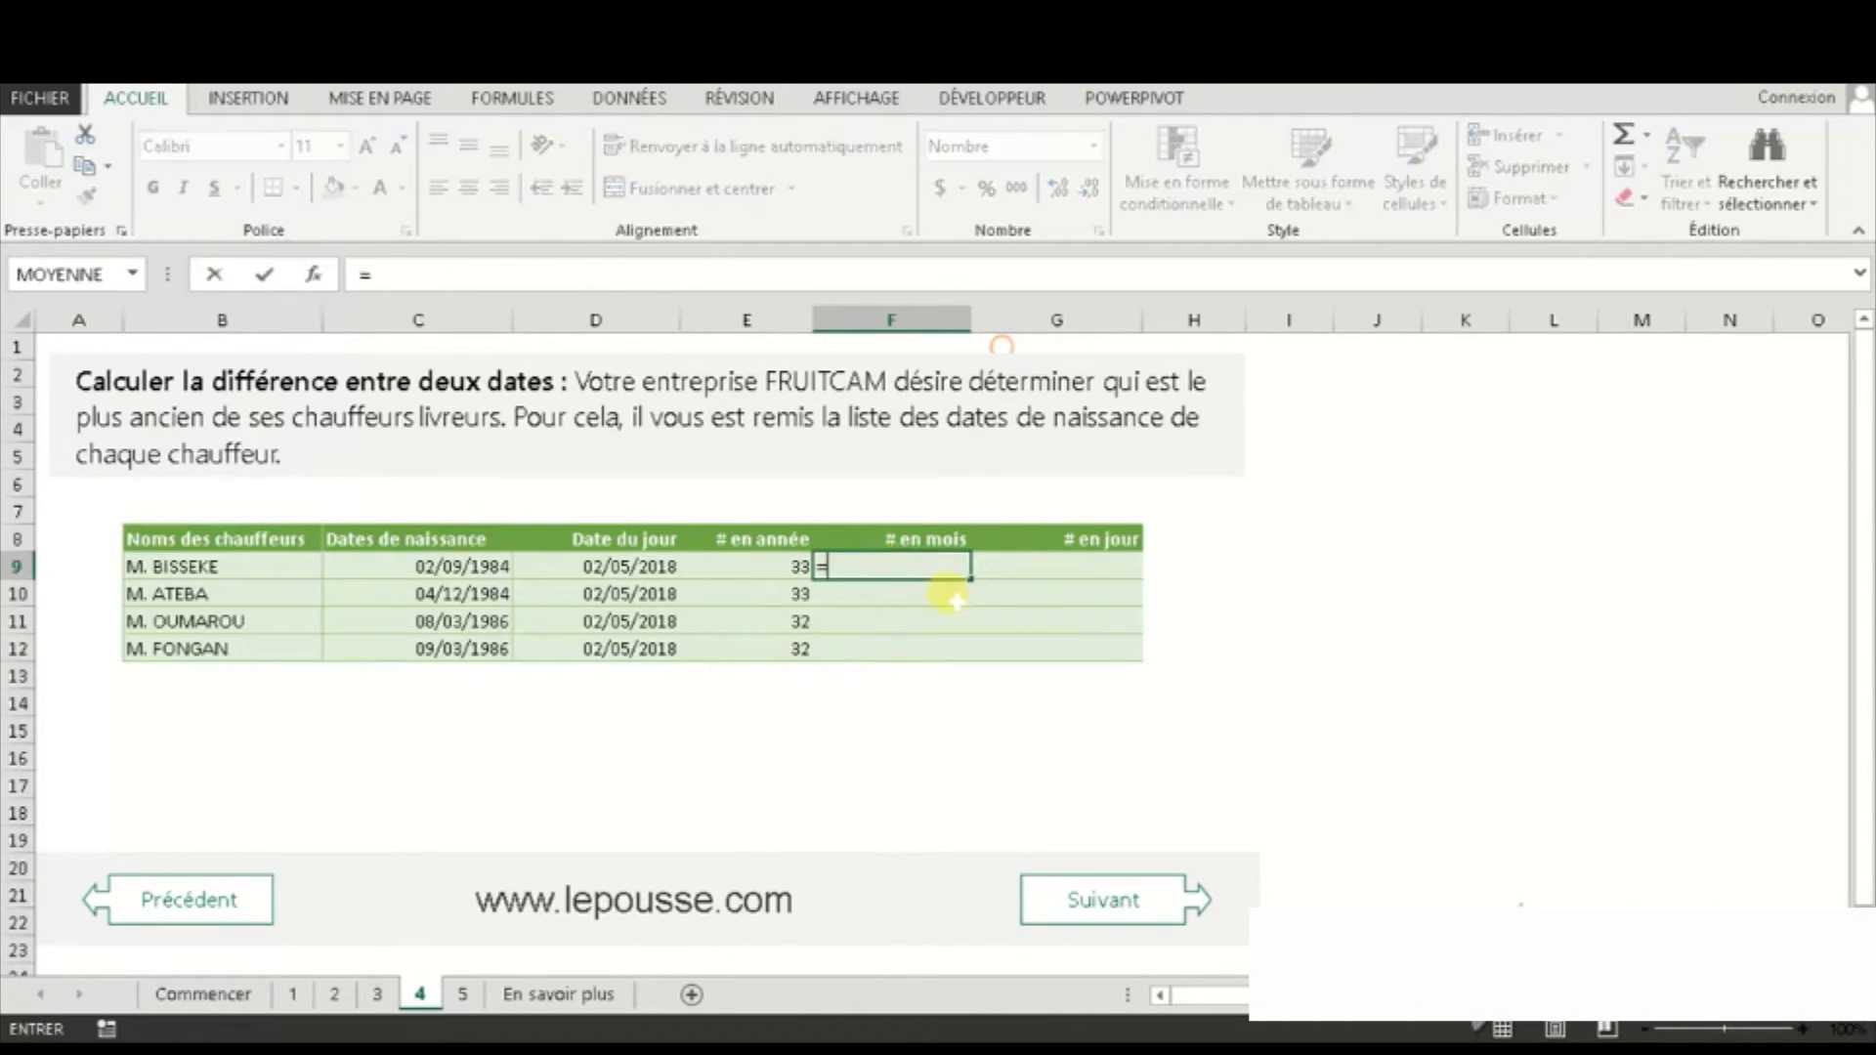
text(DATEDIF)
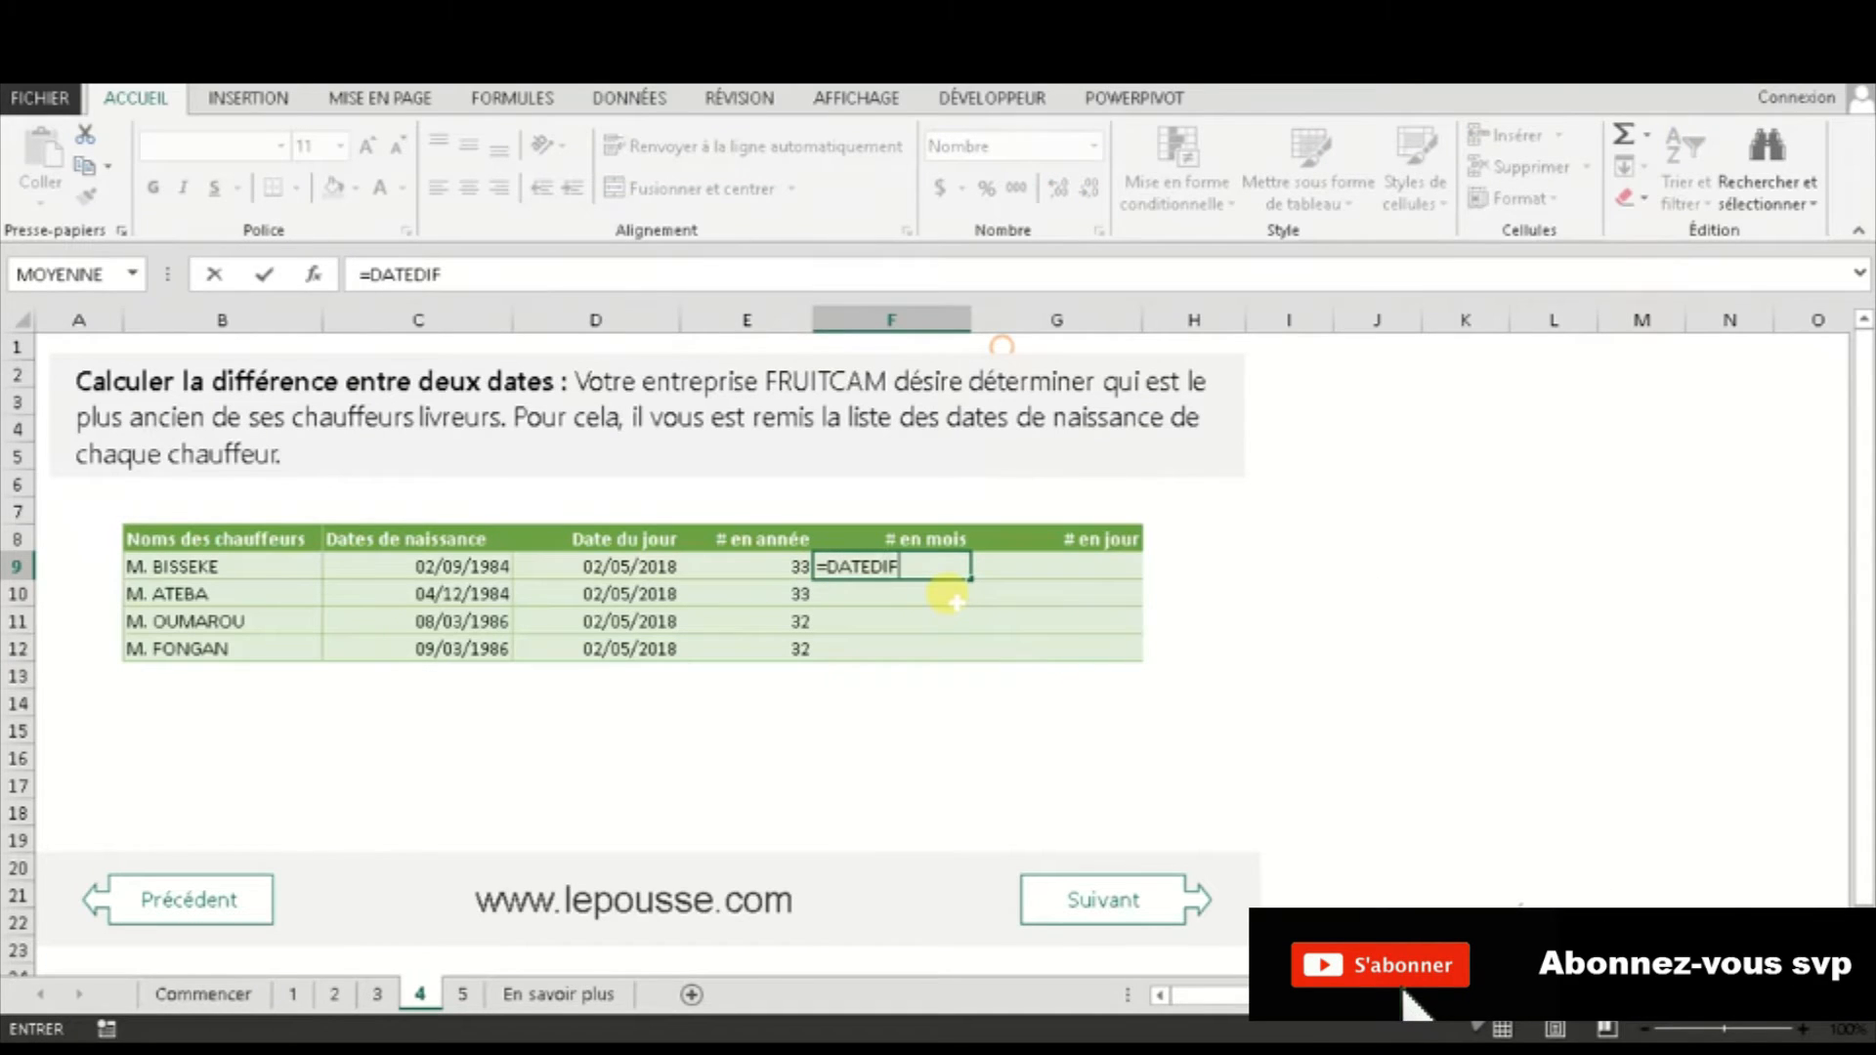
text(()
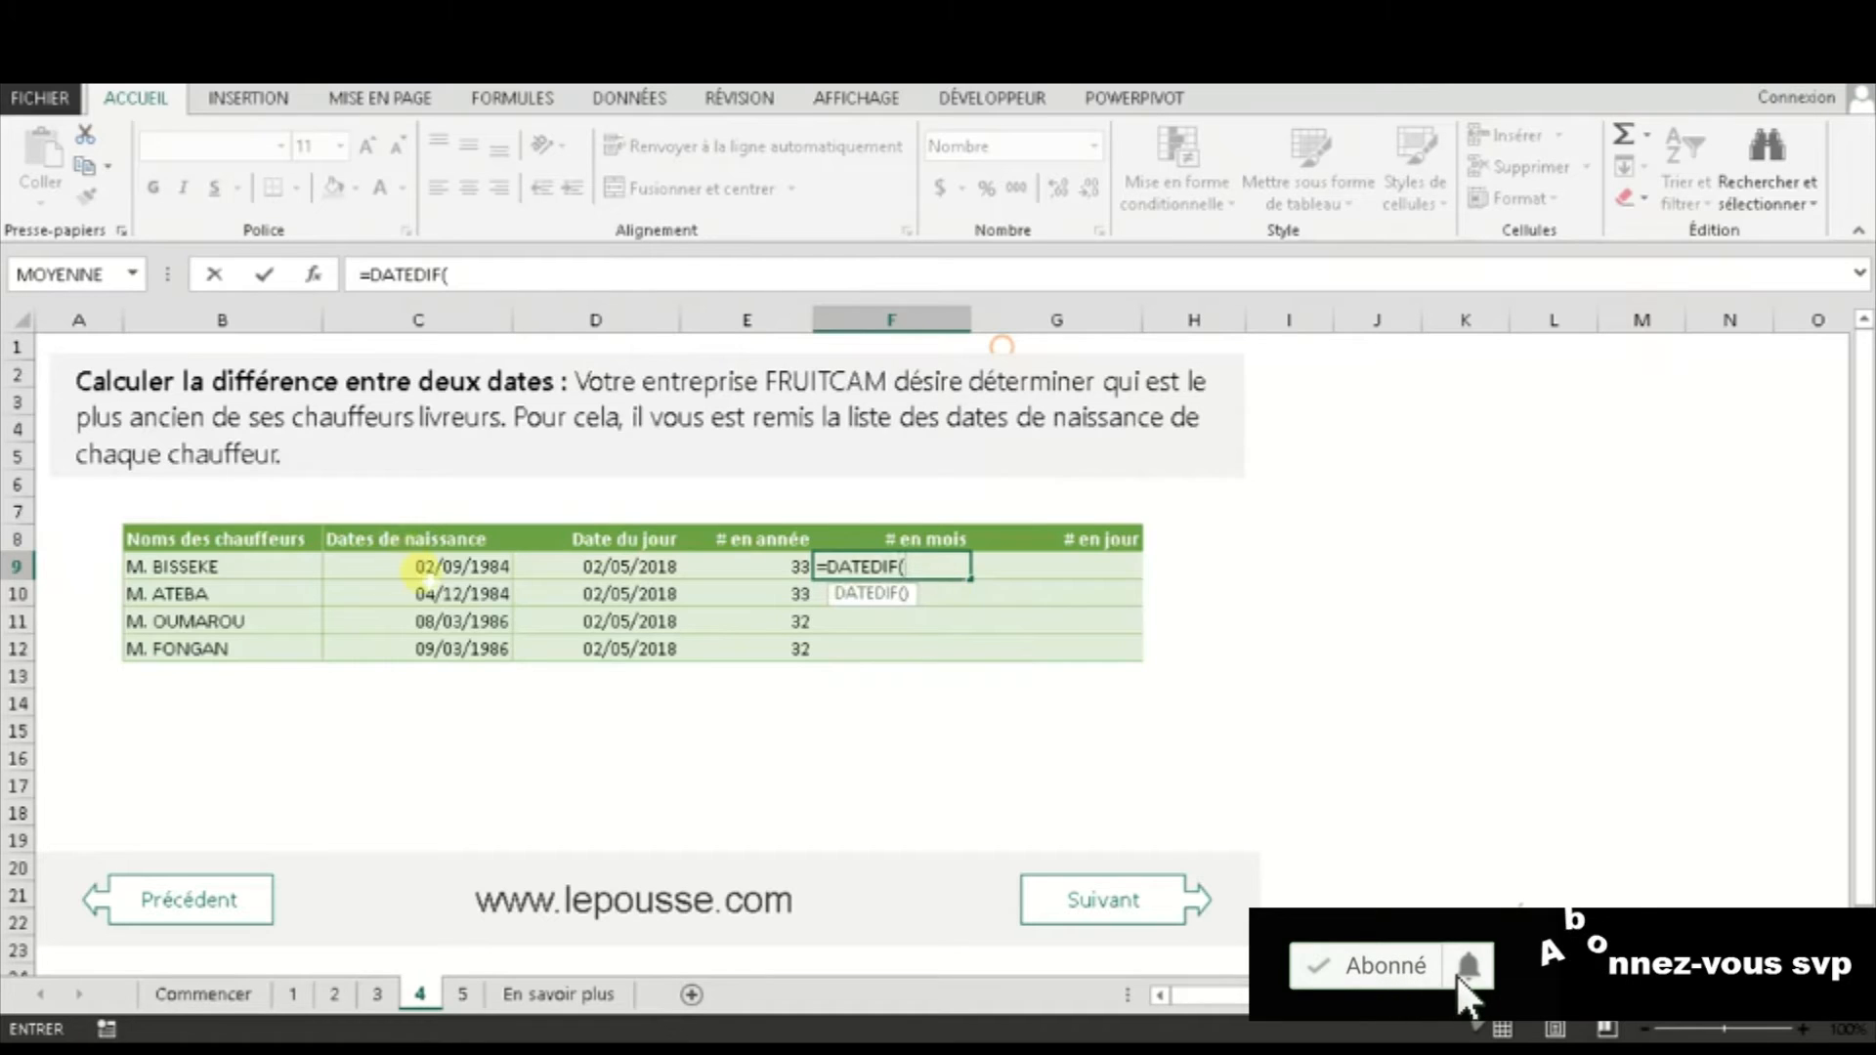
click(430, 569)
text(,)
click(586, 569)
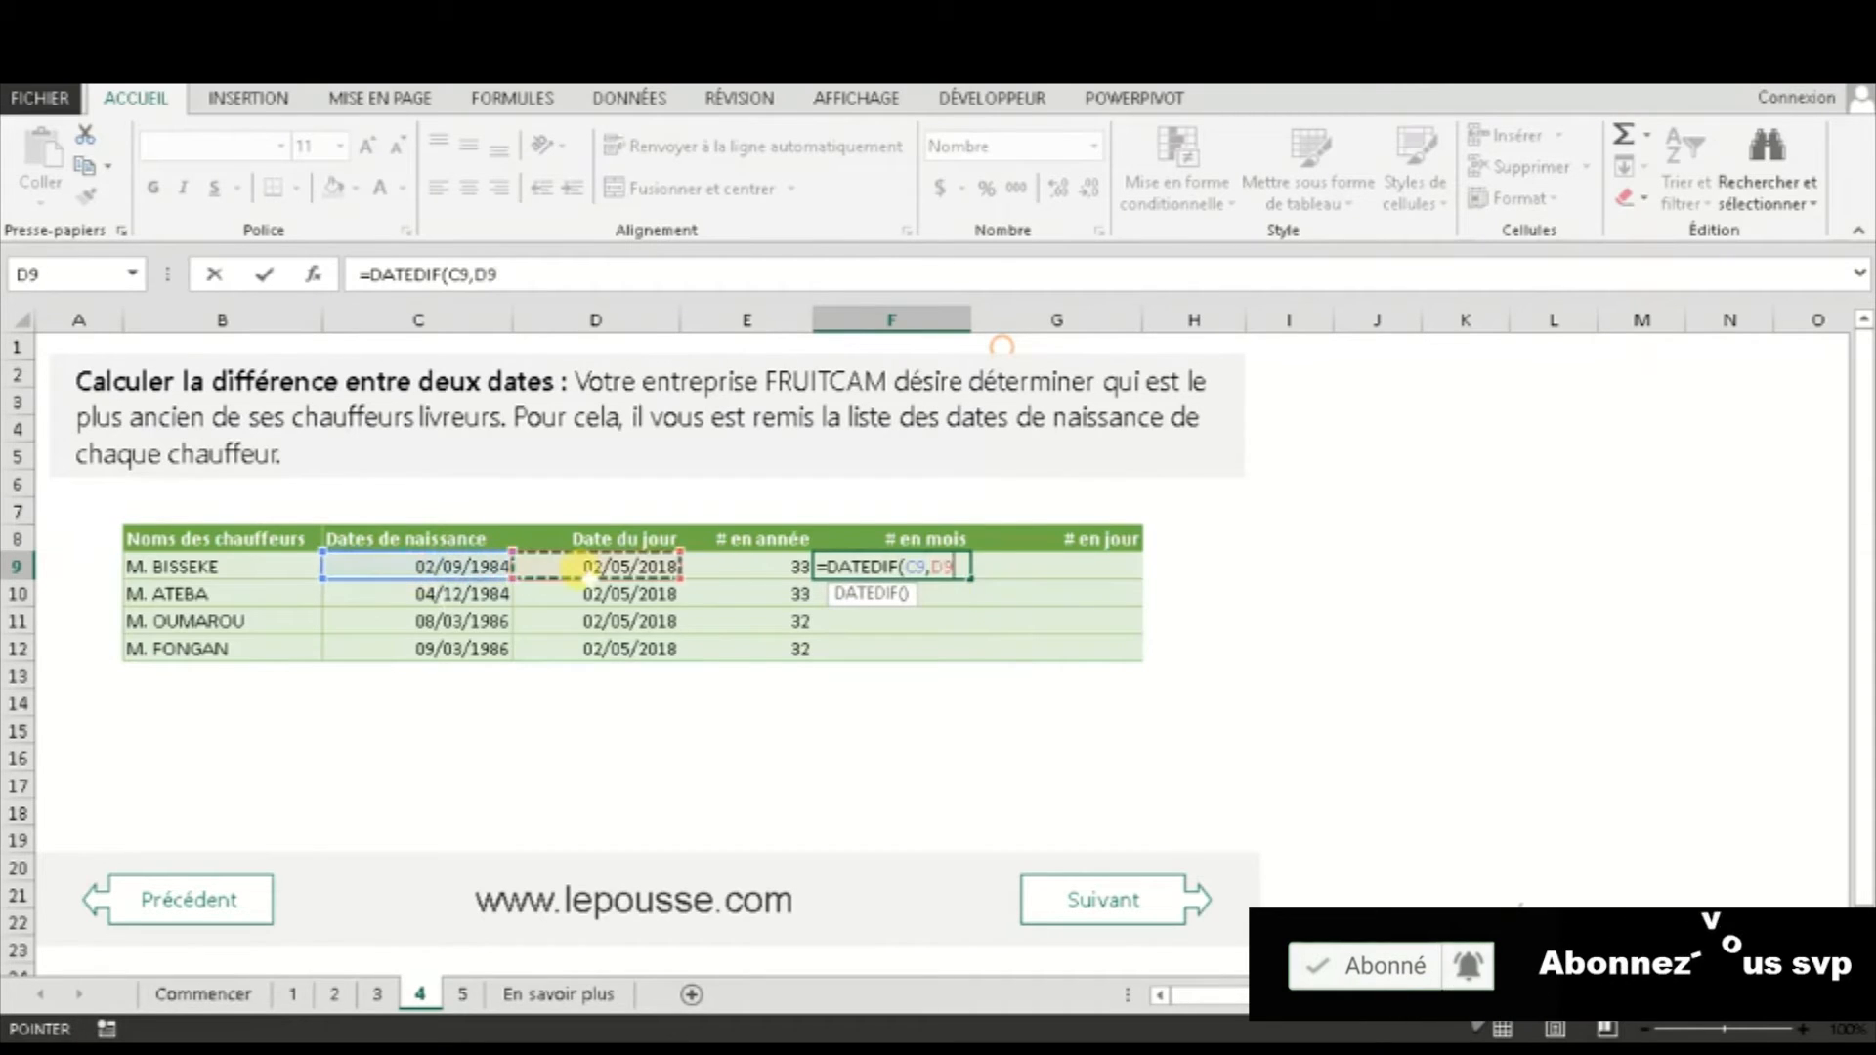
text(,)
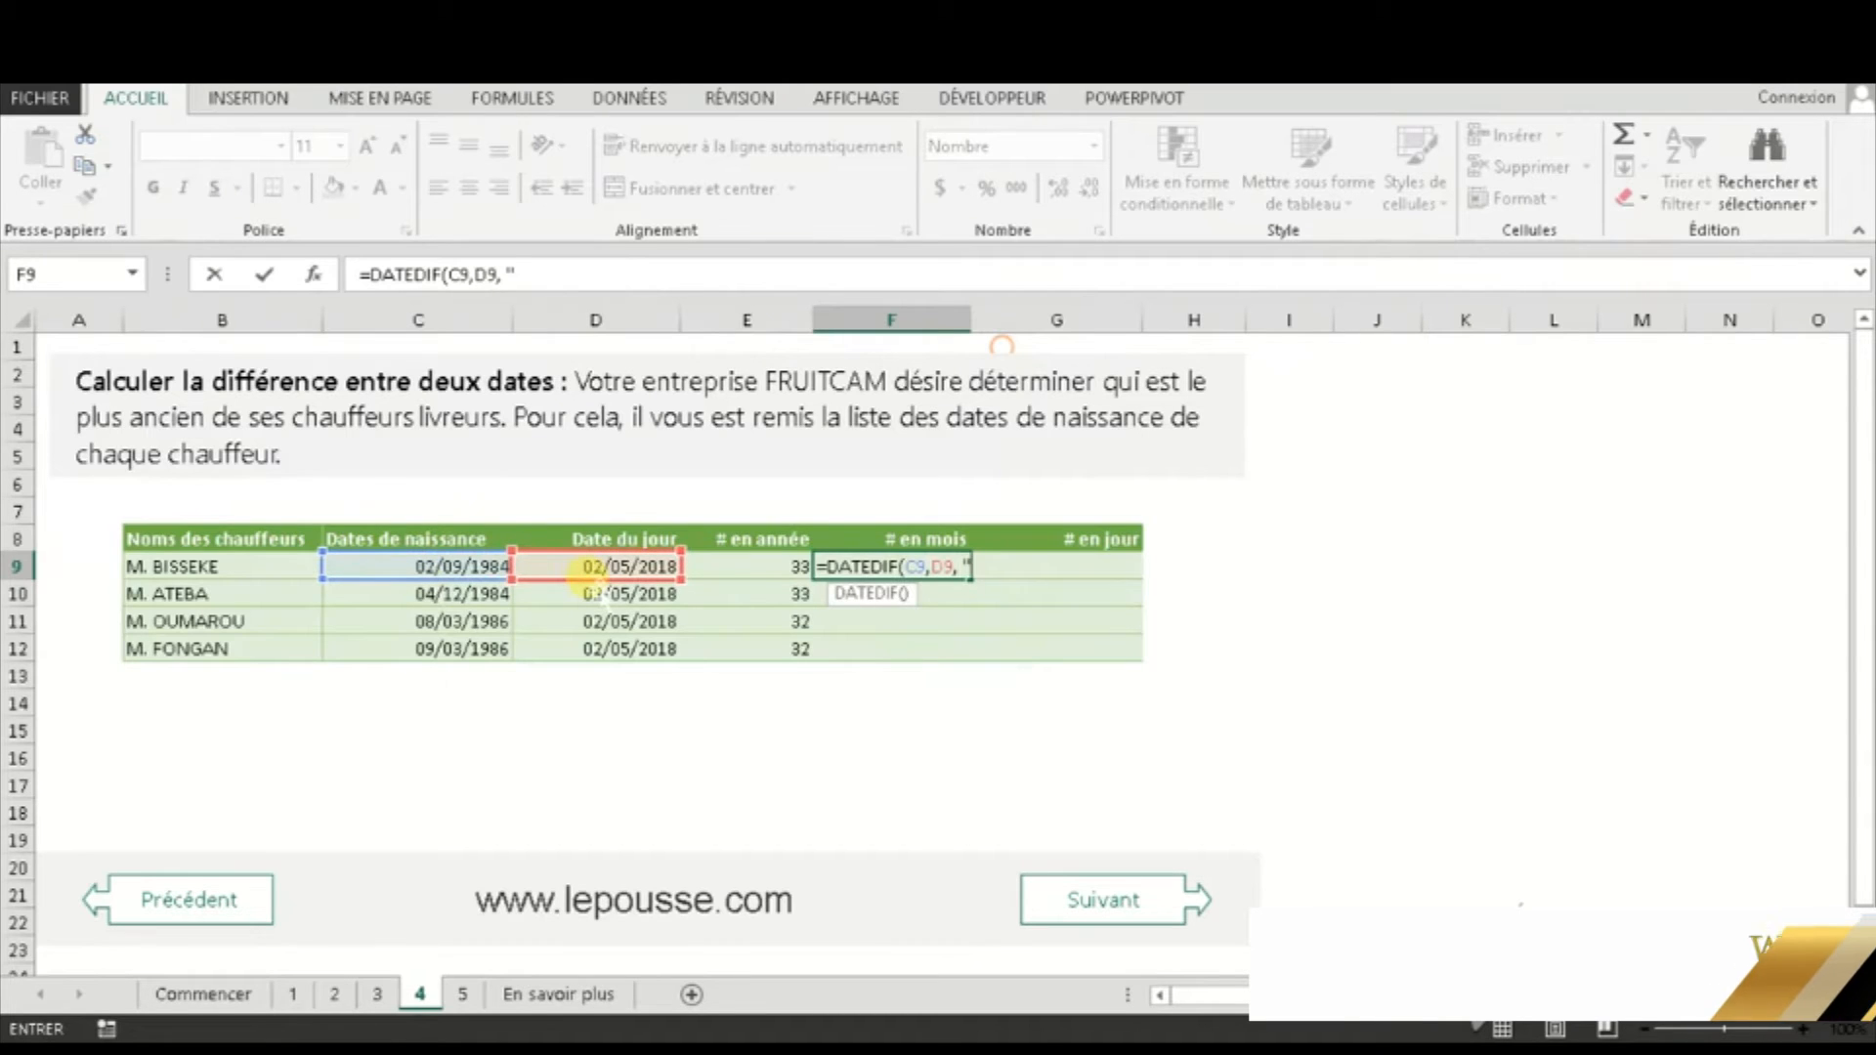
text( "M")
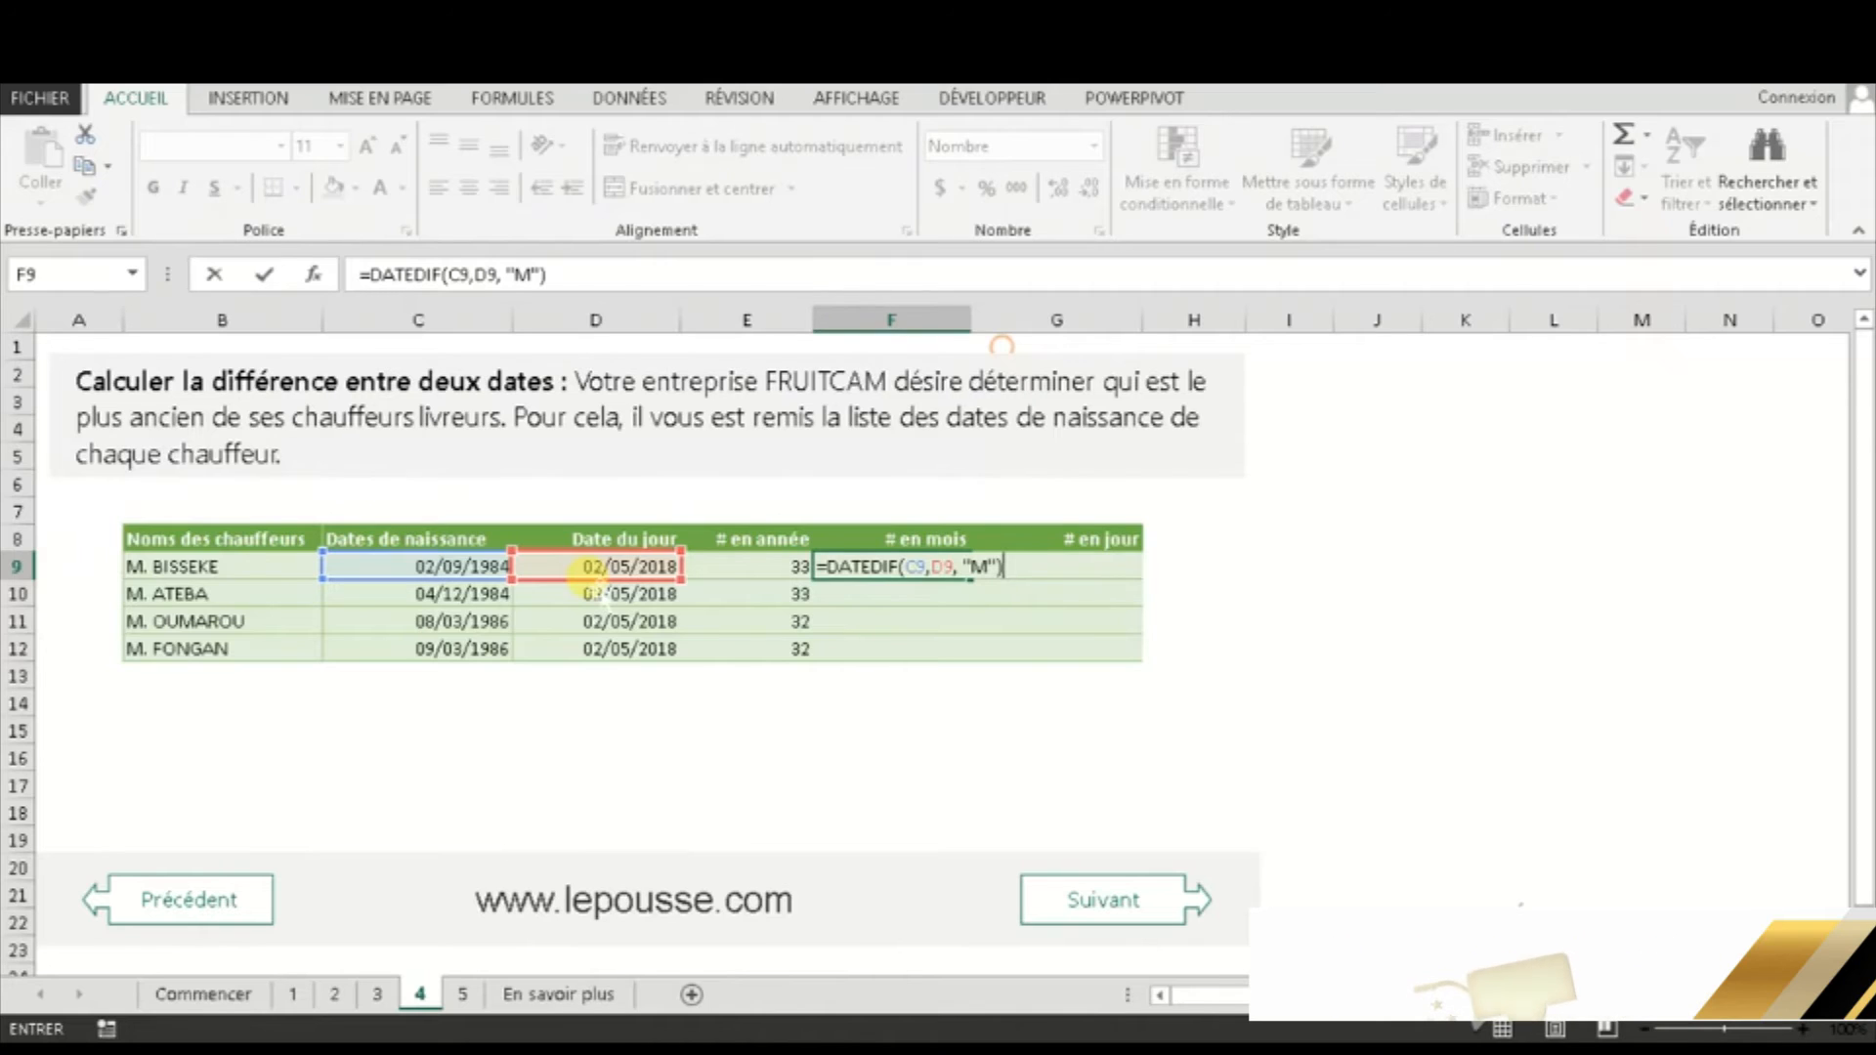
key(Return)
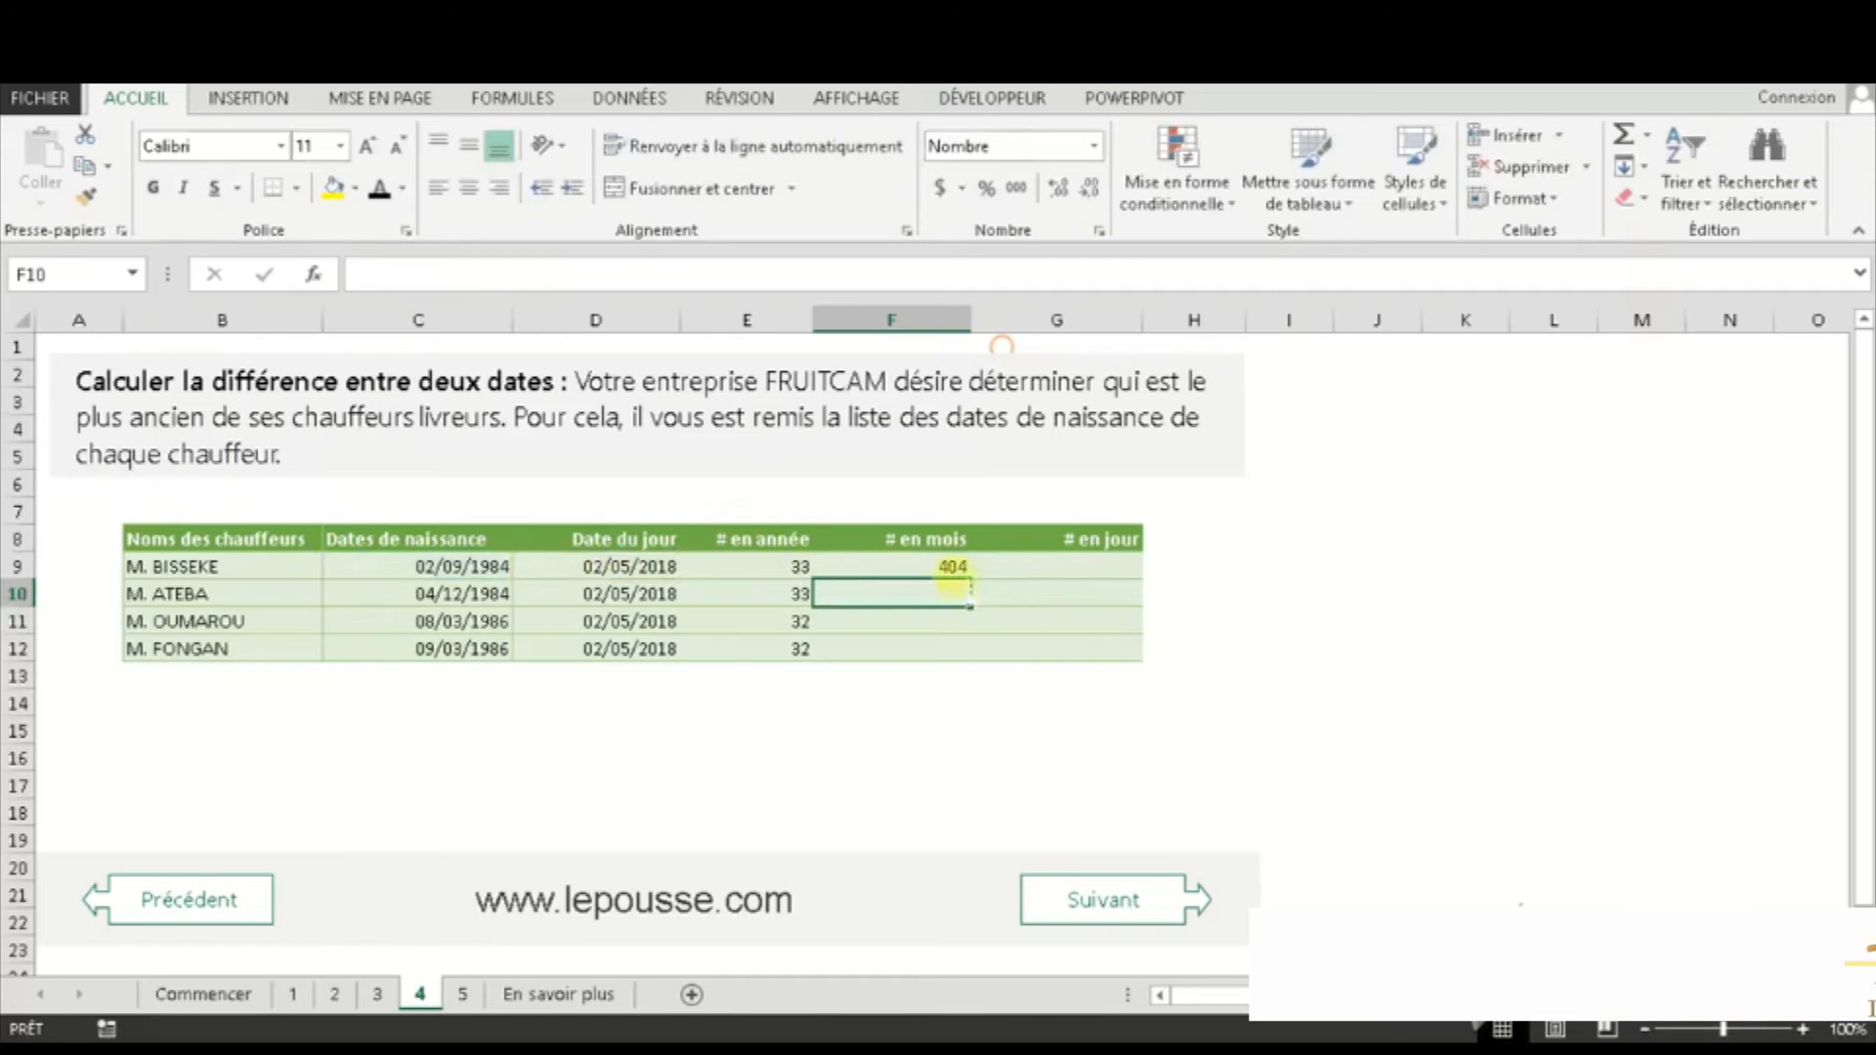
- Copy the months formula from F9 down through F12 for the other drivers
click(953, 569)
drag(968, 578, 972, 657)
- Examine the ages in months in F9:F12, comparing the last two drivers in F11 and F12
click(956, 567)
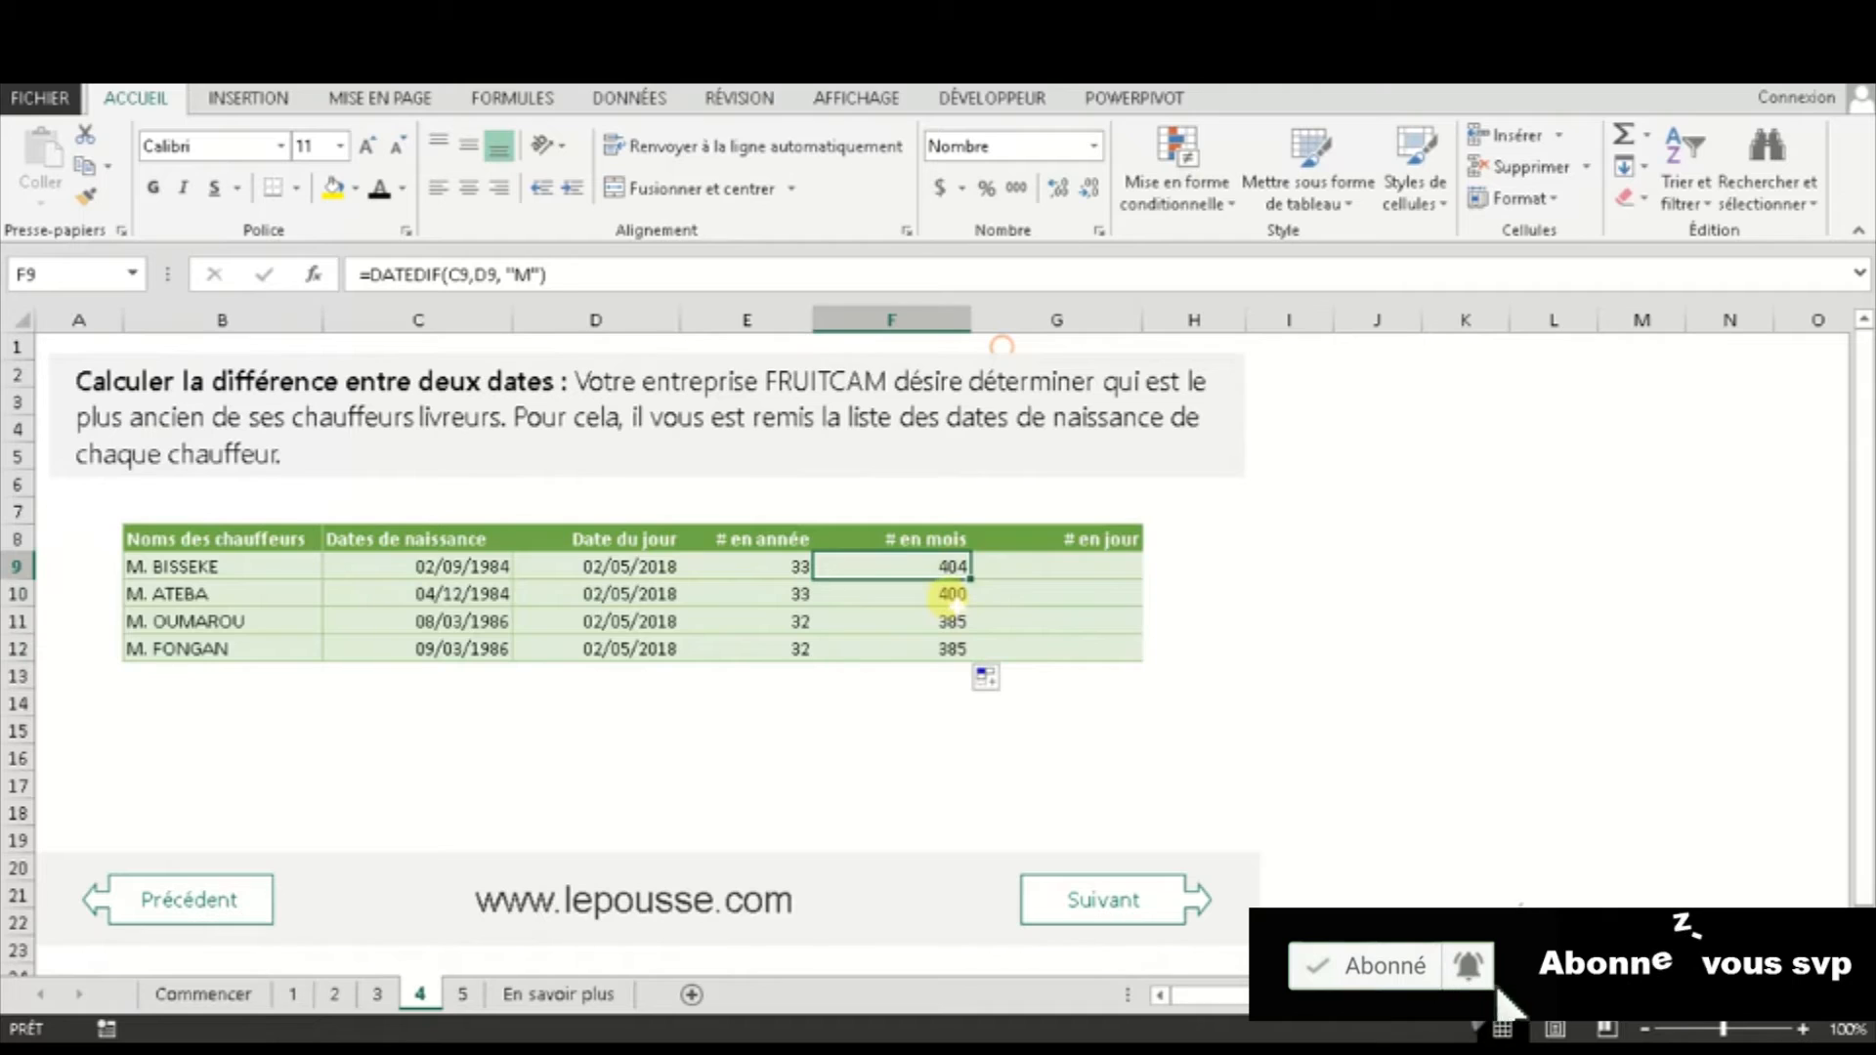
click(953, 593)
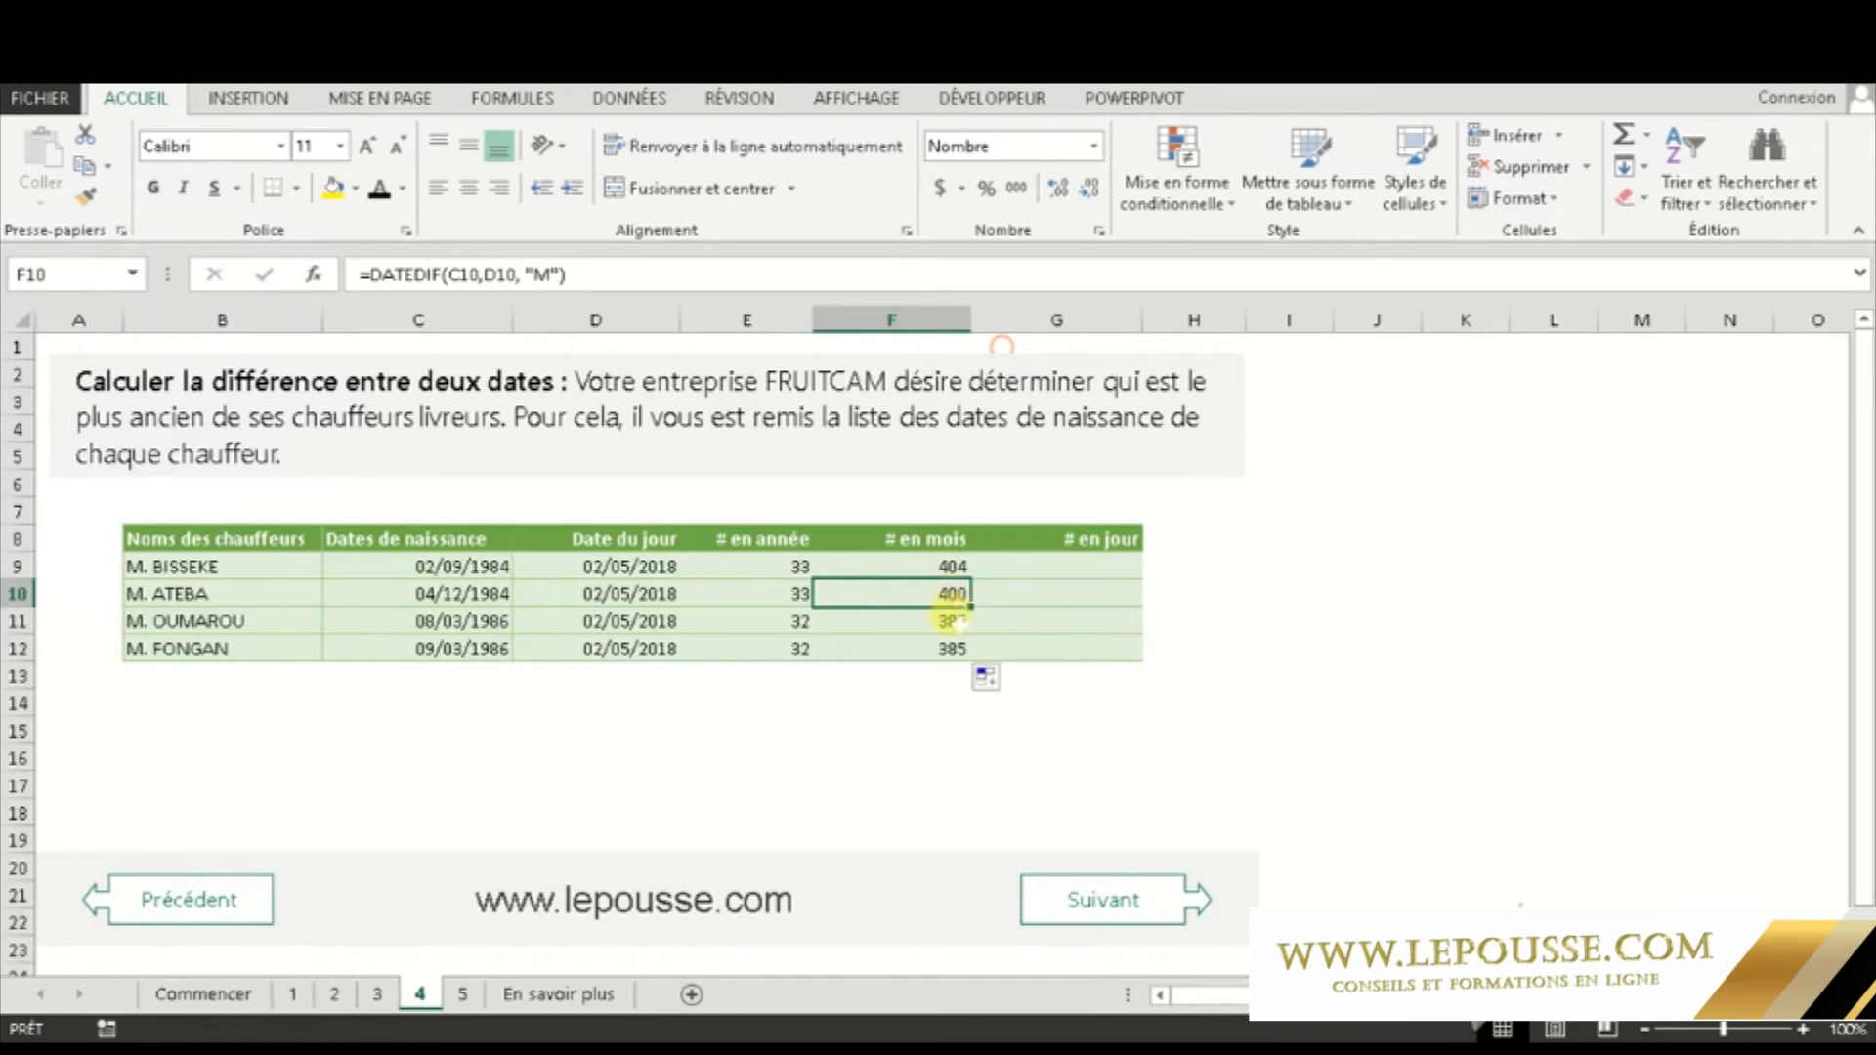
click(956, 621)
click(923, 650)
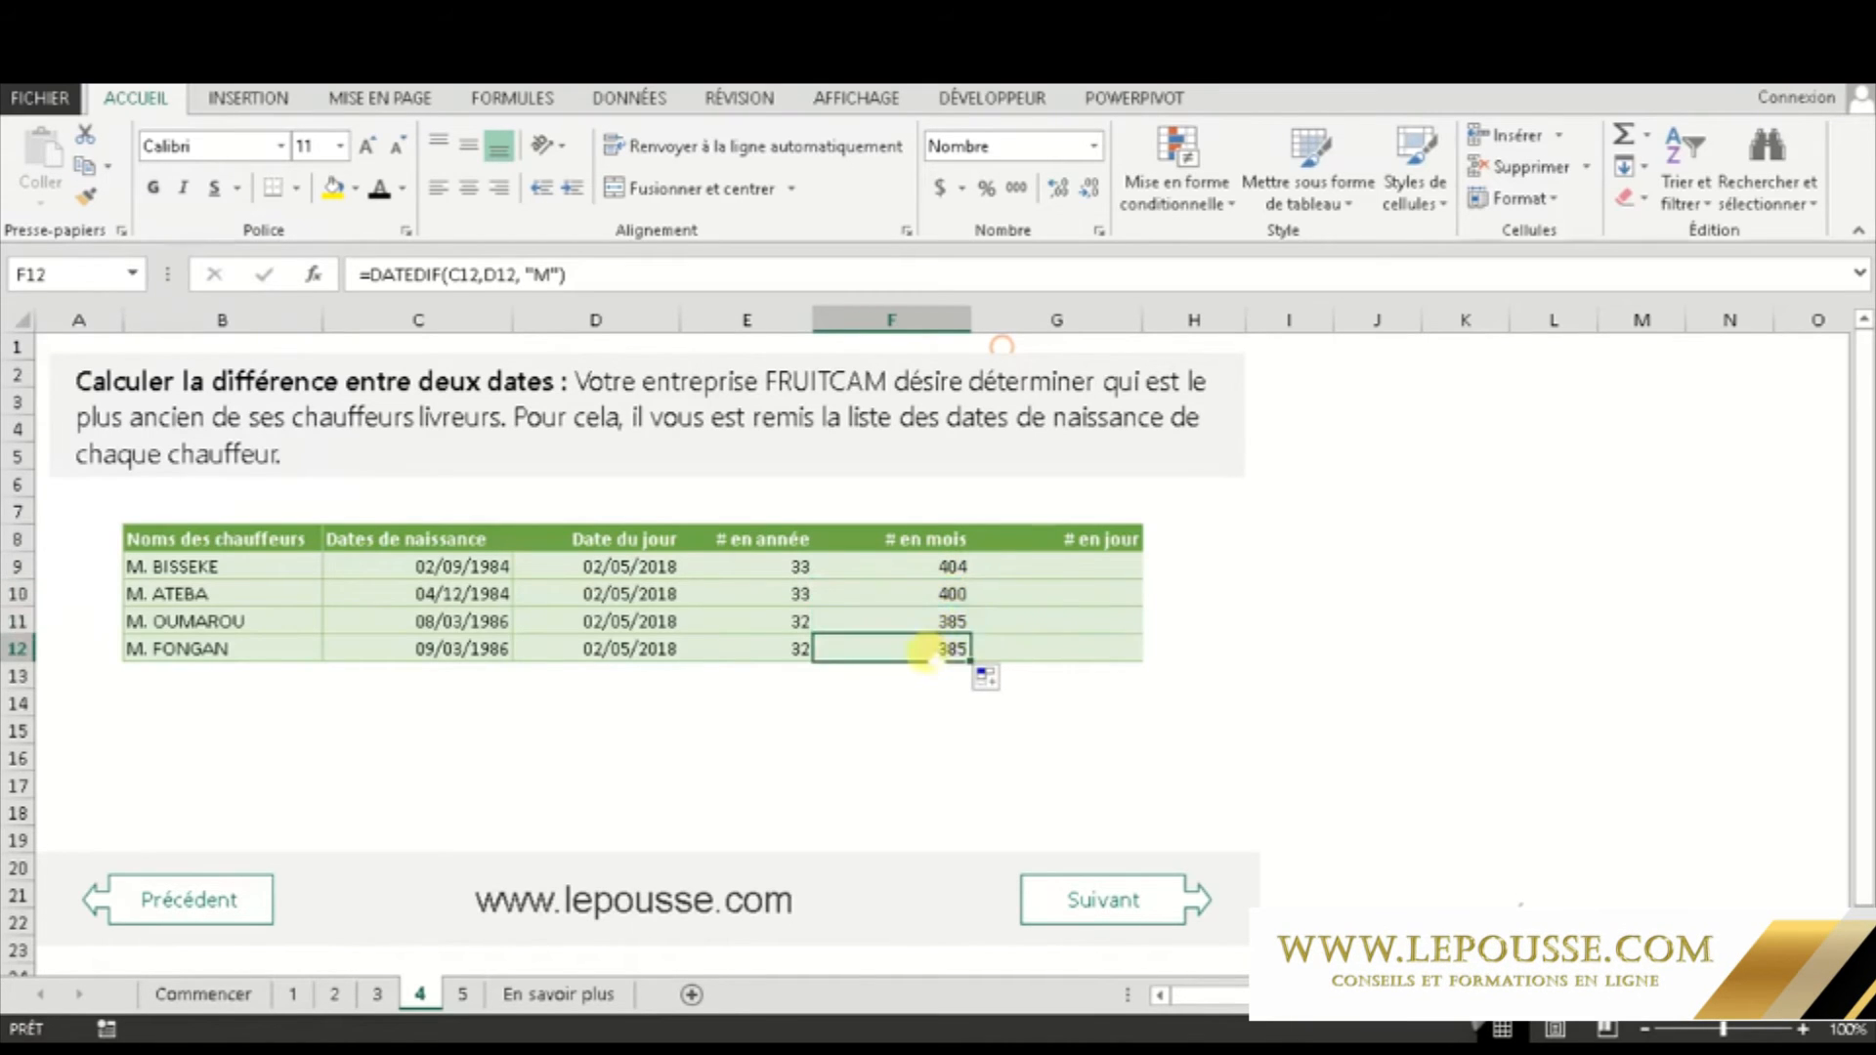
click(936, 622)
click(945, 649)
click(949, 622)
click(939, 651)
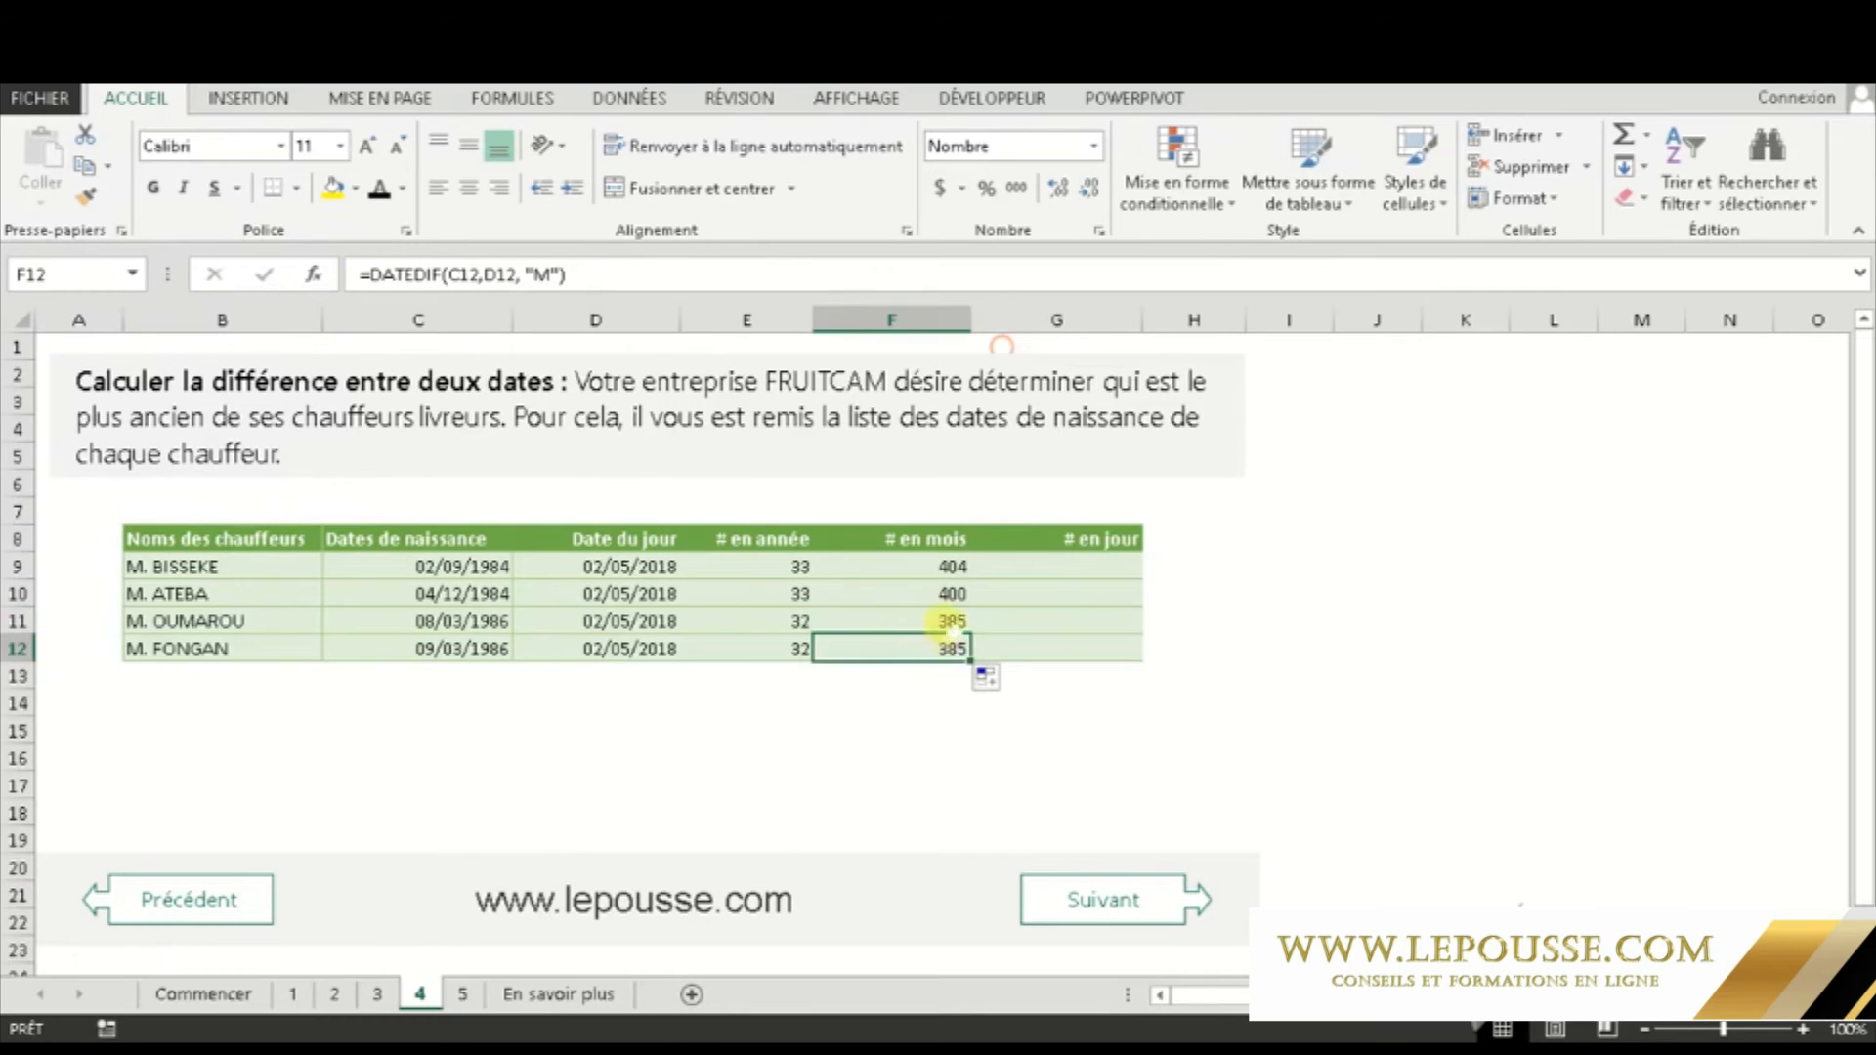
- Enter =DATEDIF(C9,D9, "D") in G9 to calculate the first driver's age in days
click(1061, 572)
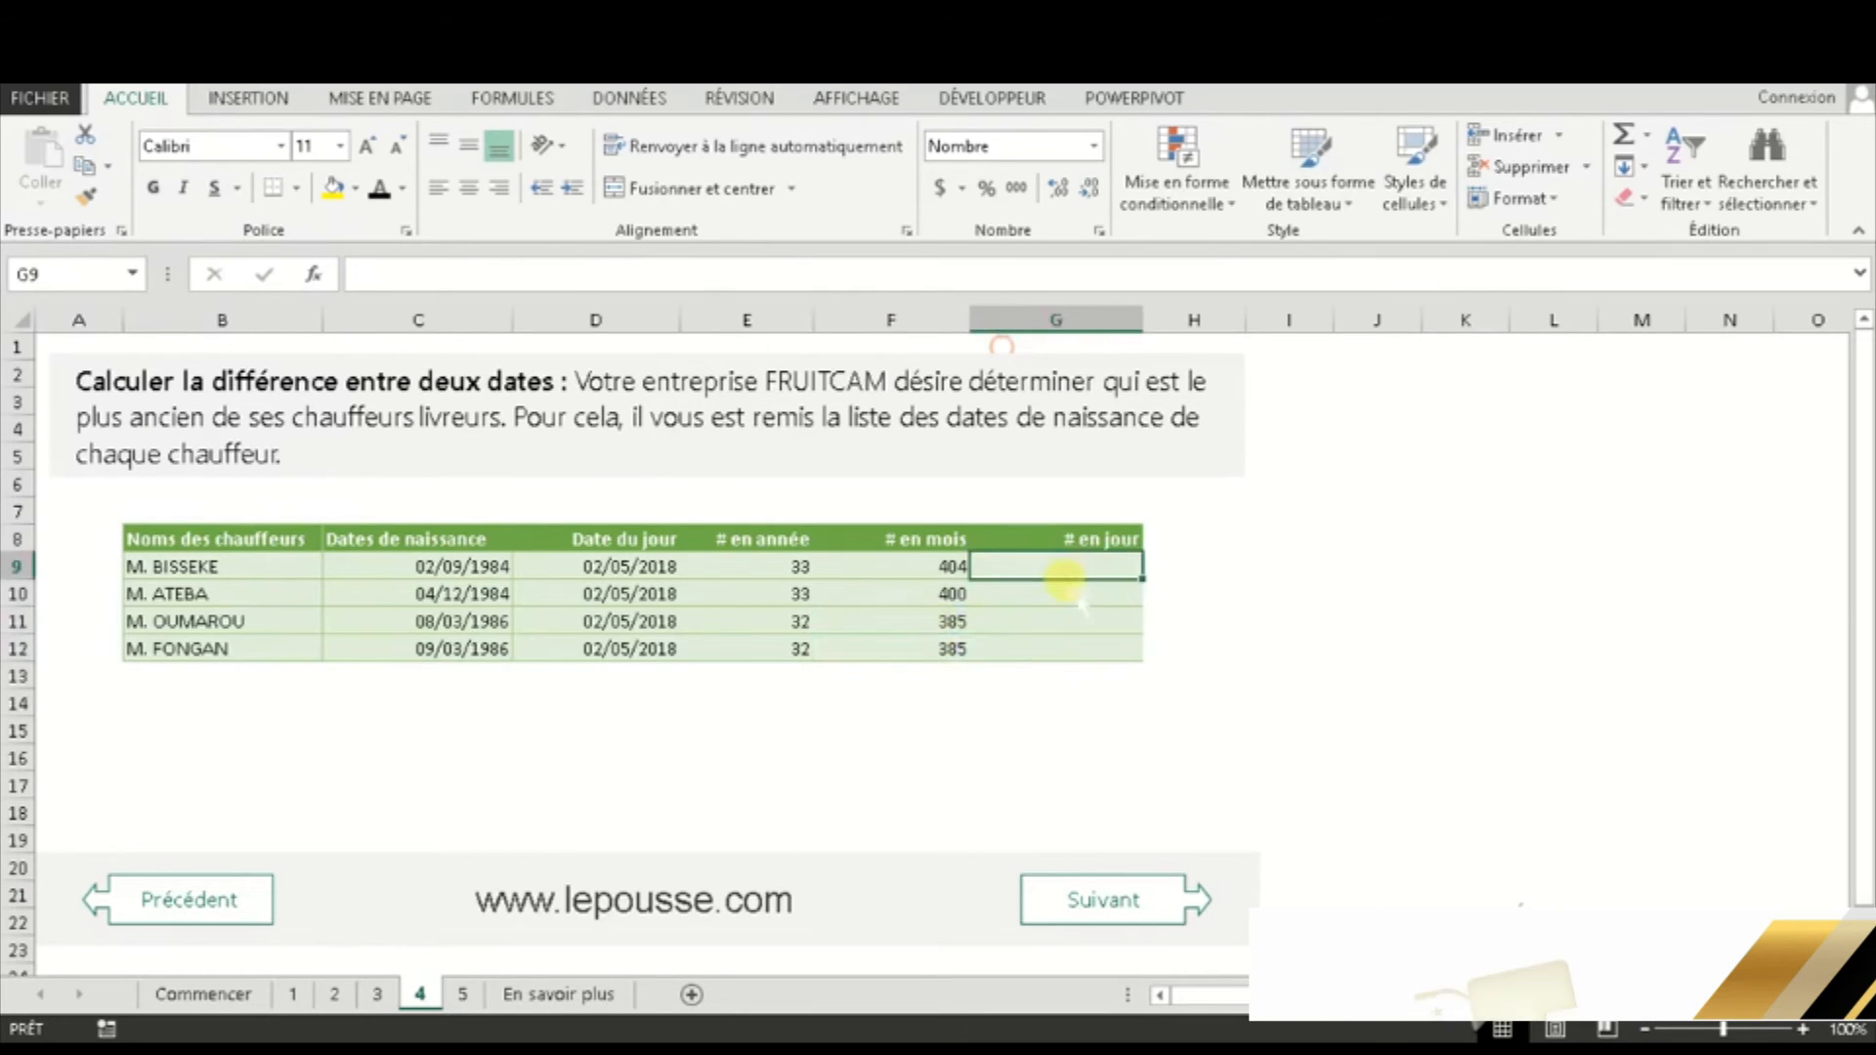
text(=DATEDI)
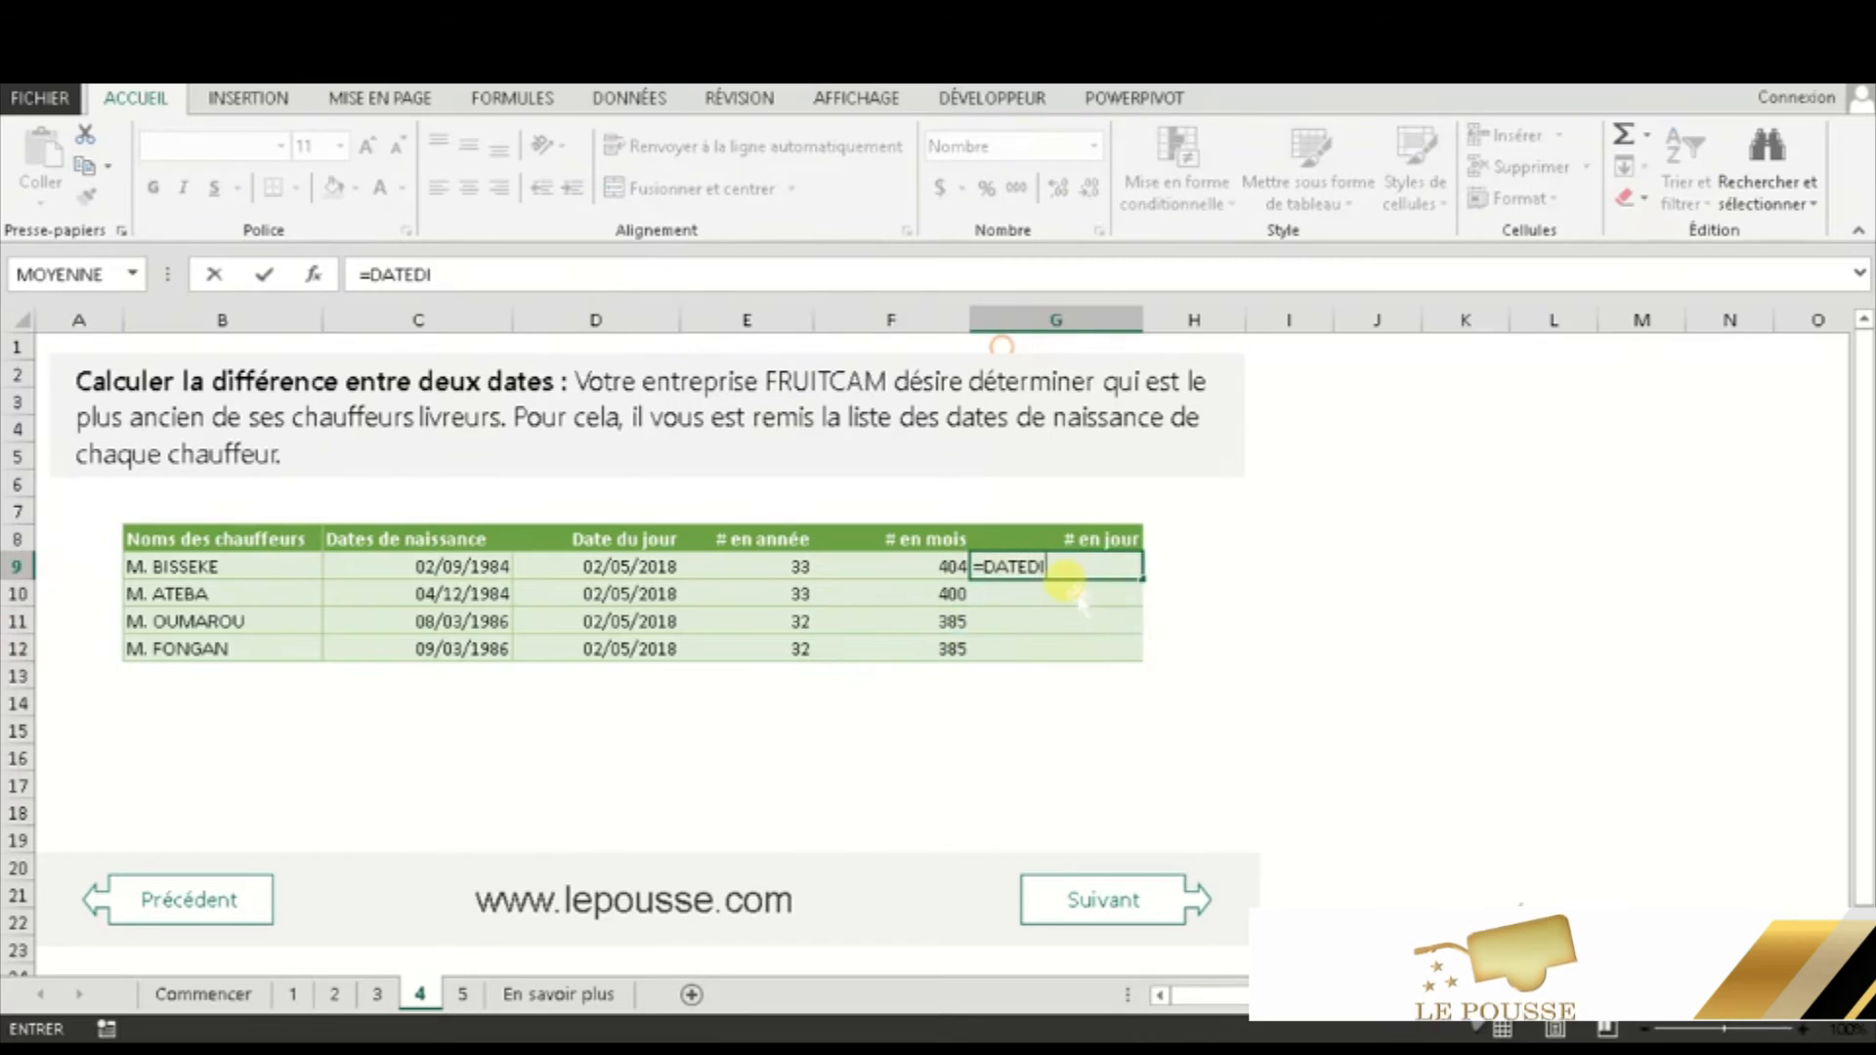
text(F()
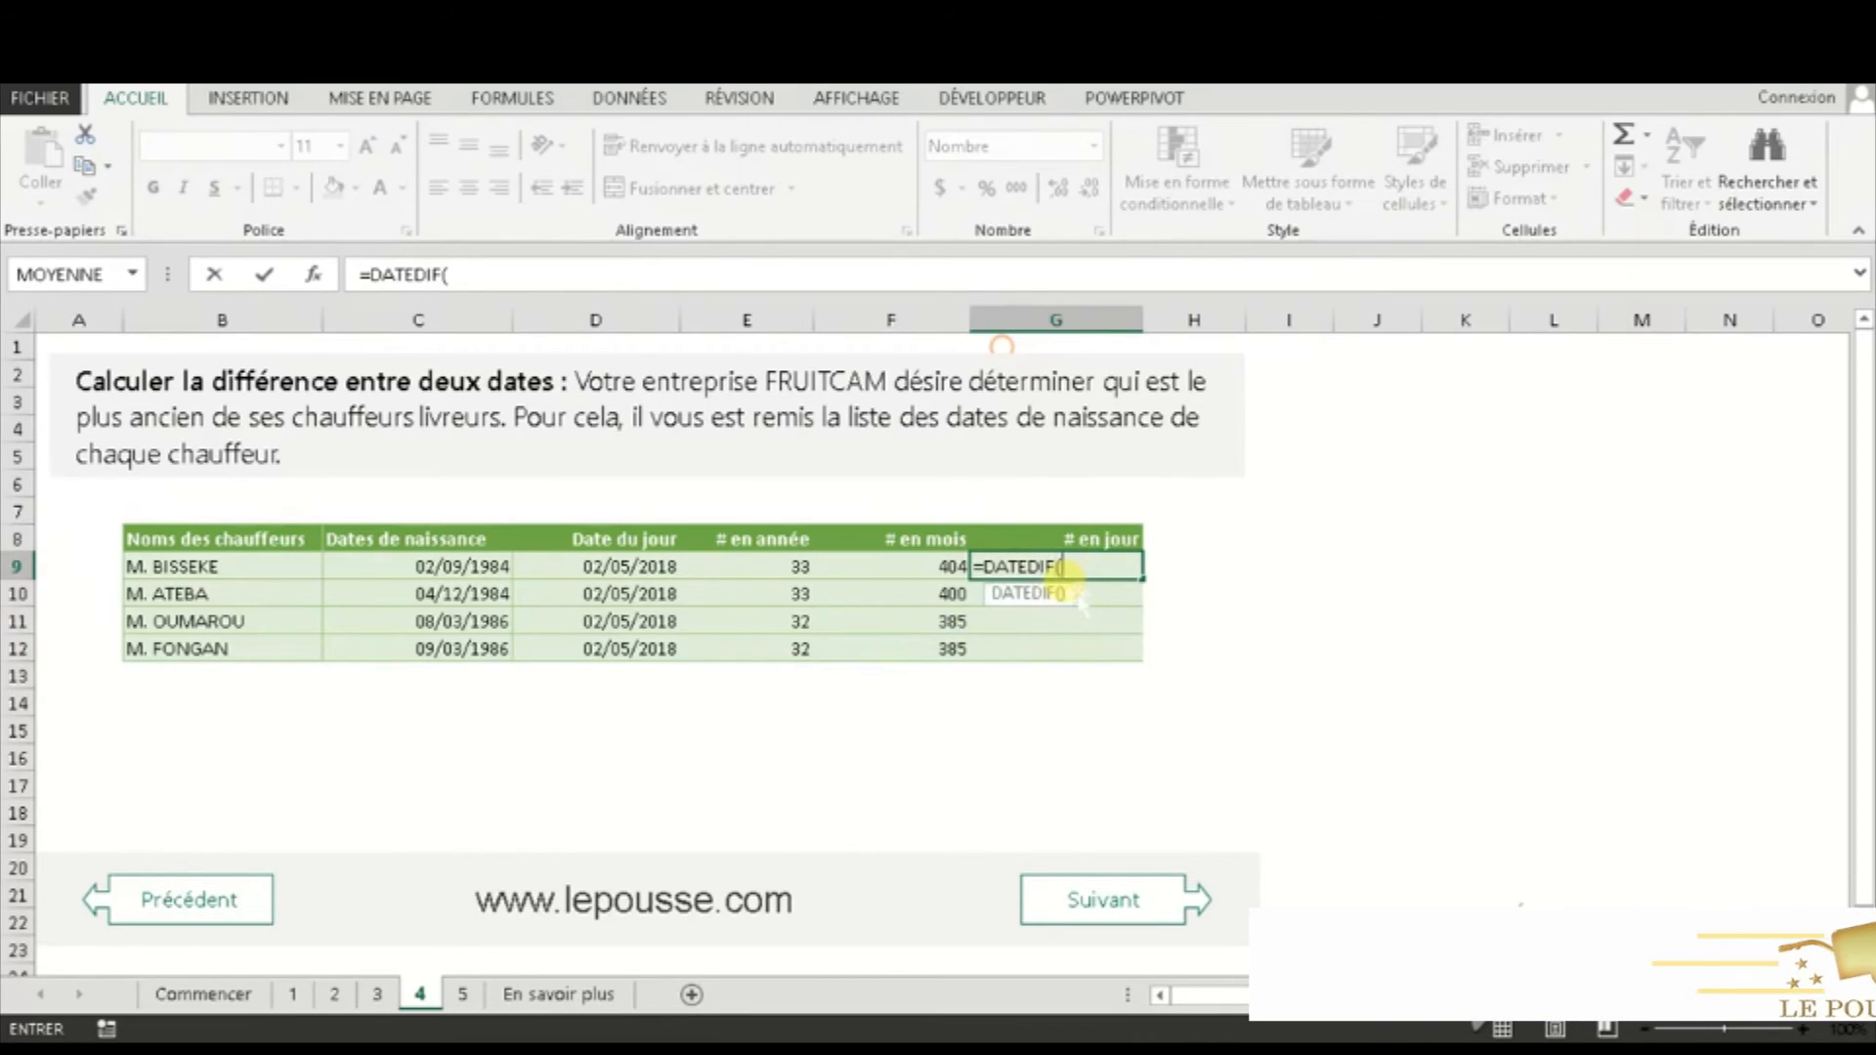
click(467, 571)
text(,)
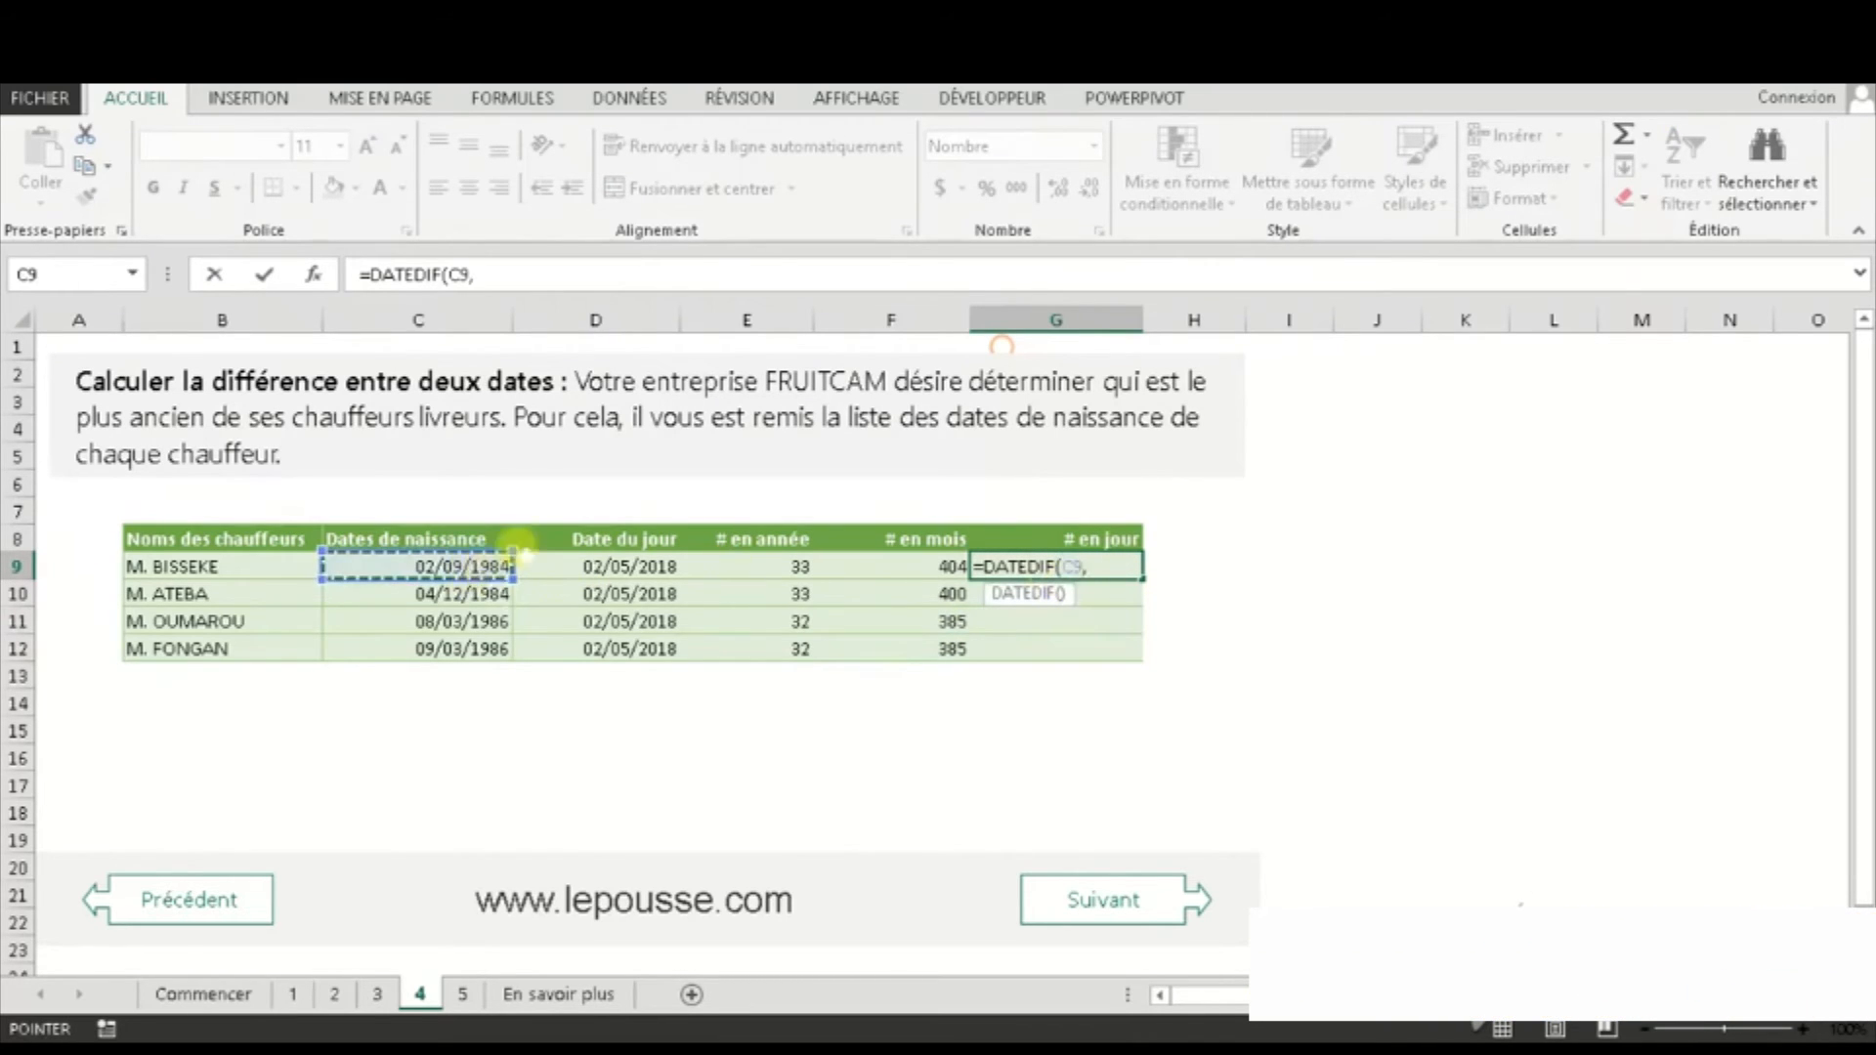
click(621, 569)
text(,)
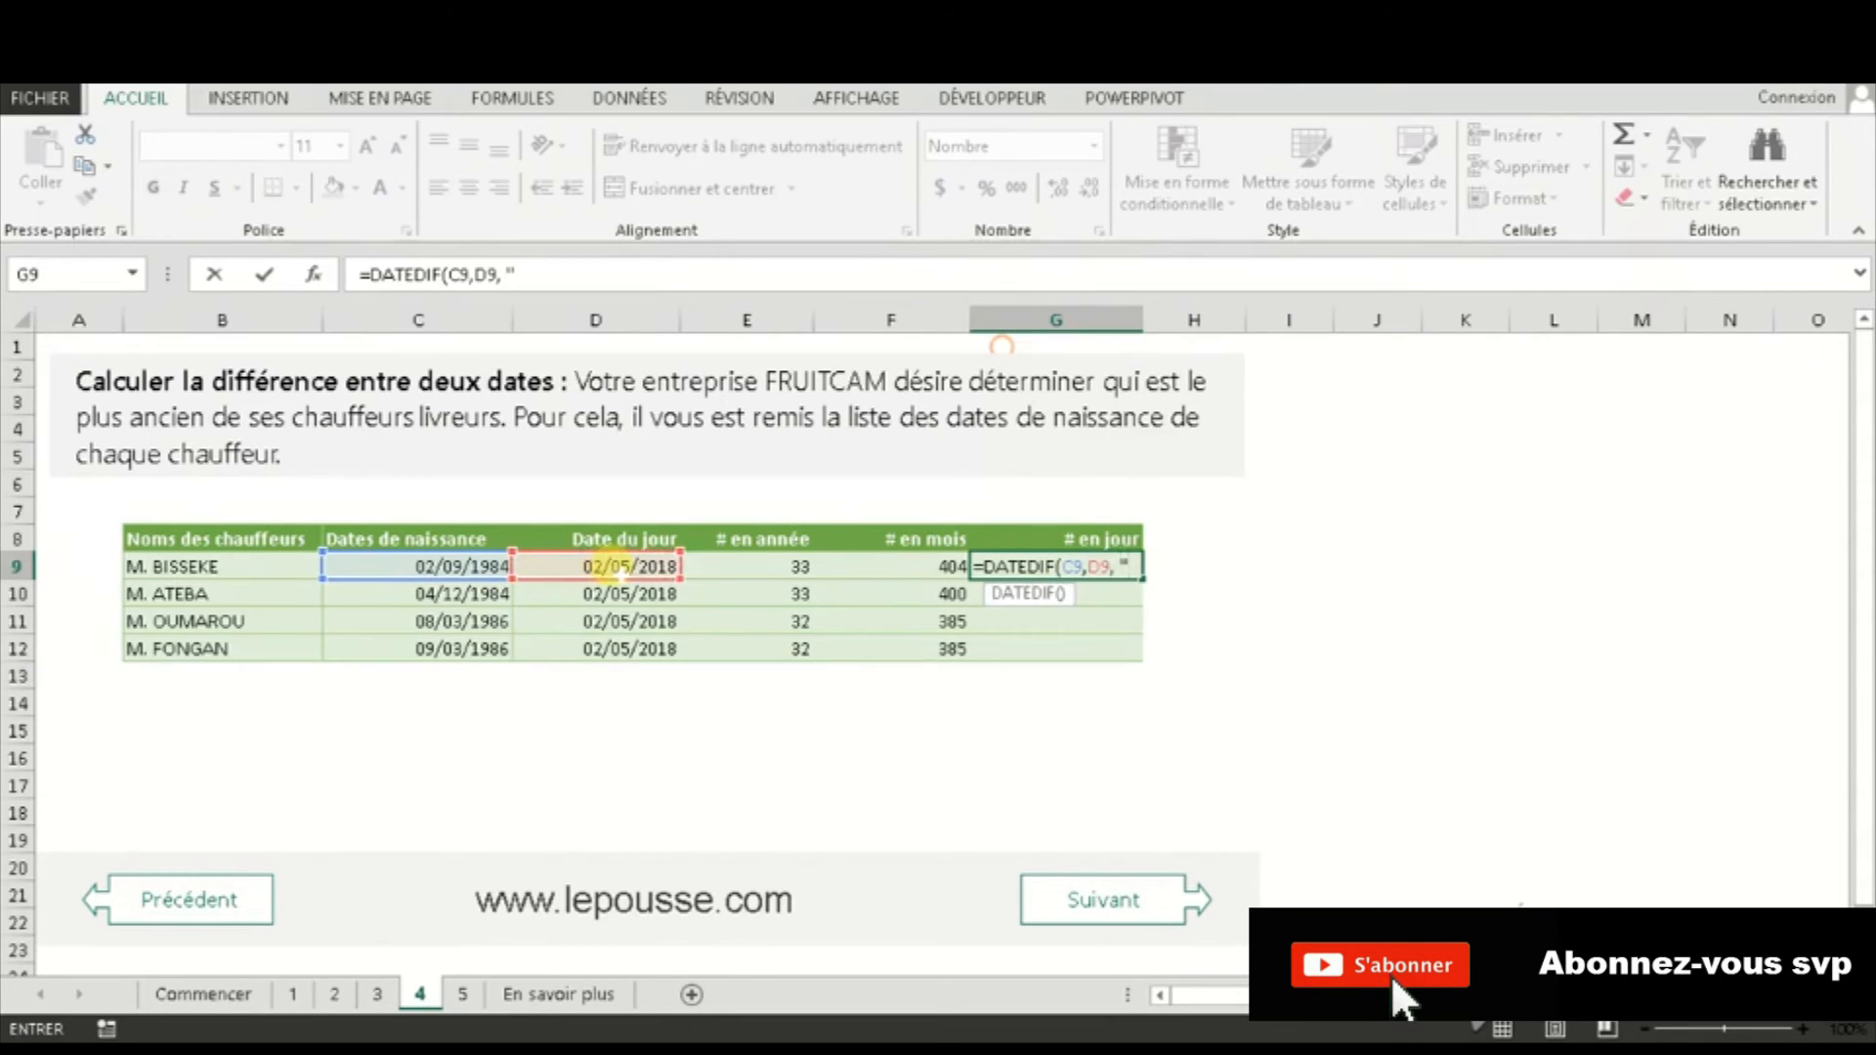
text( ")
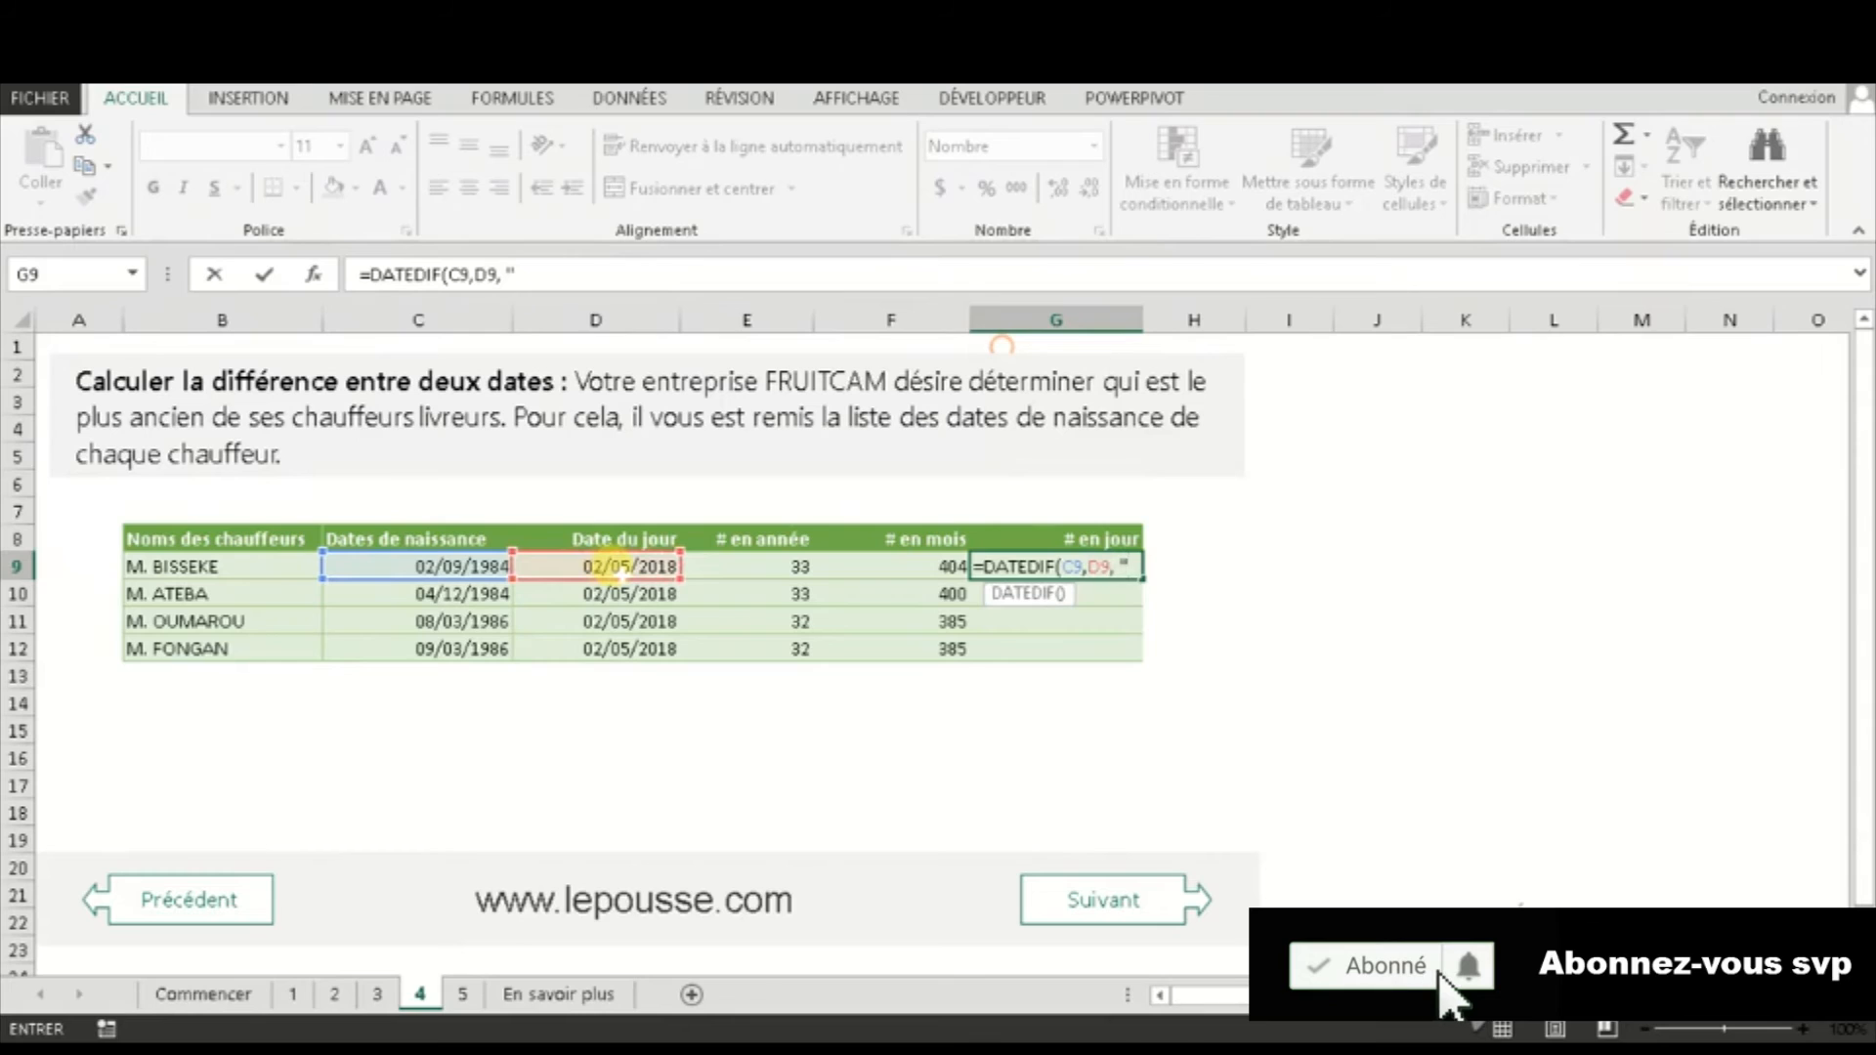
text(D")
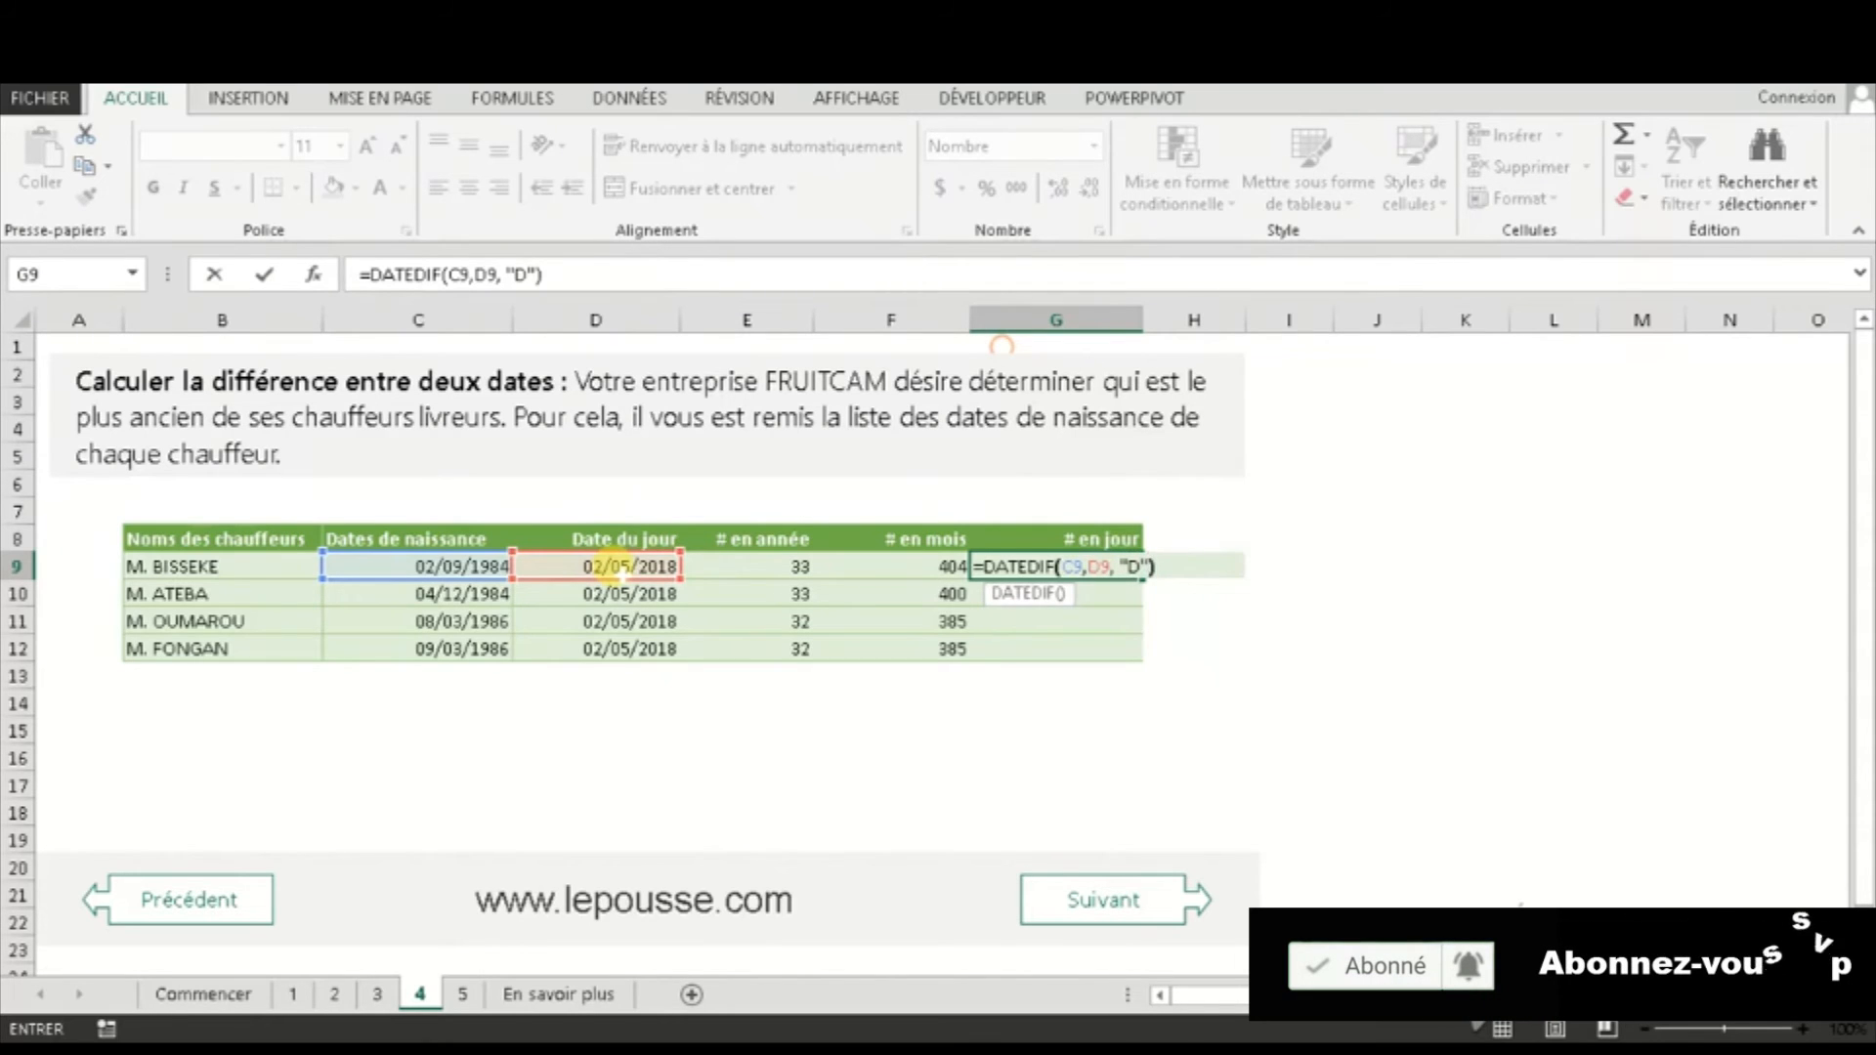
text())
key(Return)
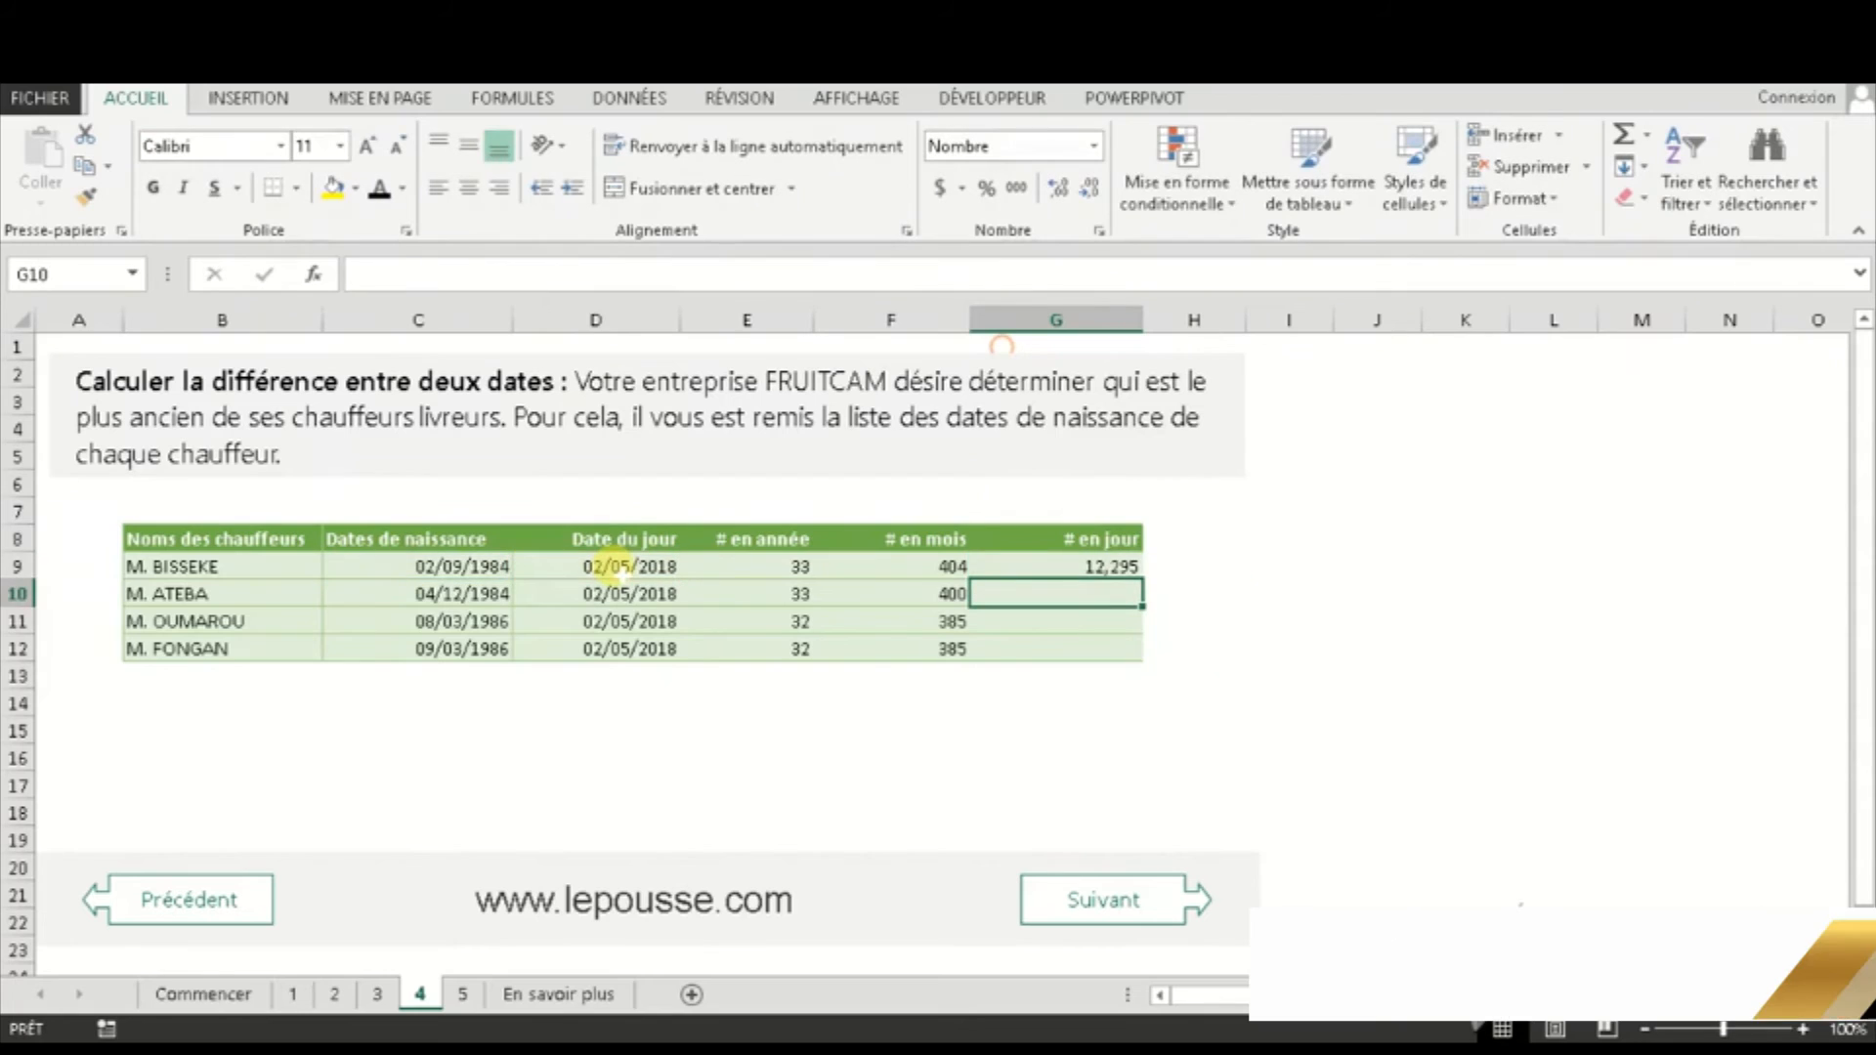
- Copy the days formula from G9 down through G12 and compare the last two drivers' ages in G11 and G12
click(1099, 569)
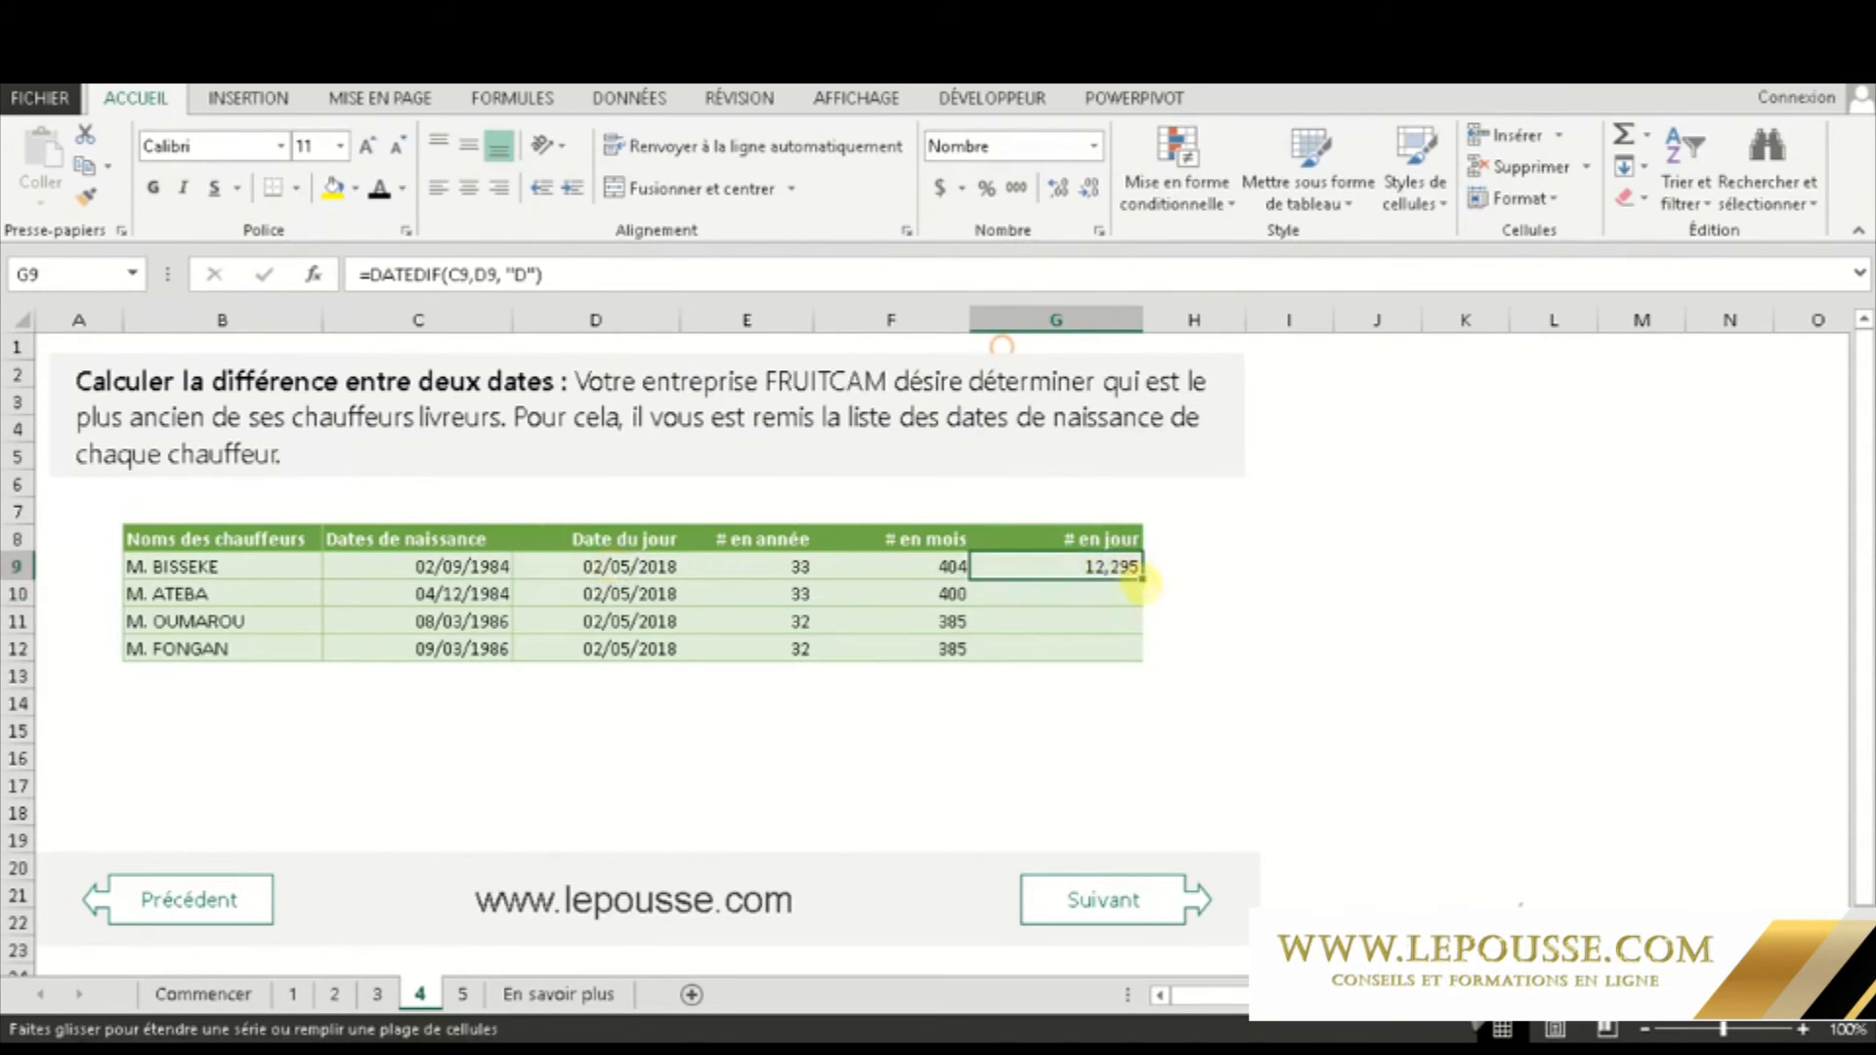
drag(1140, 578, 1141, 653)
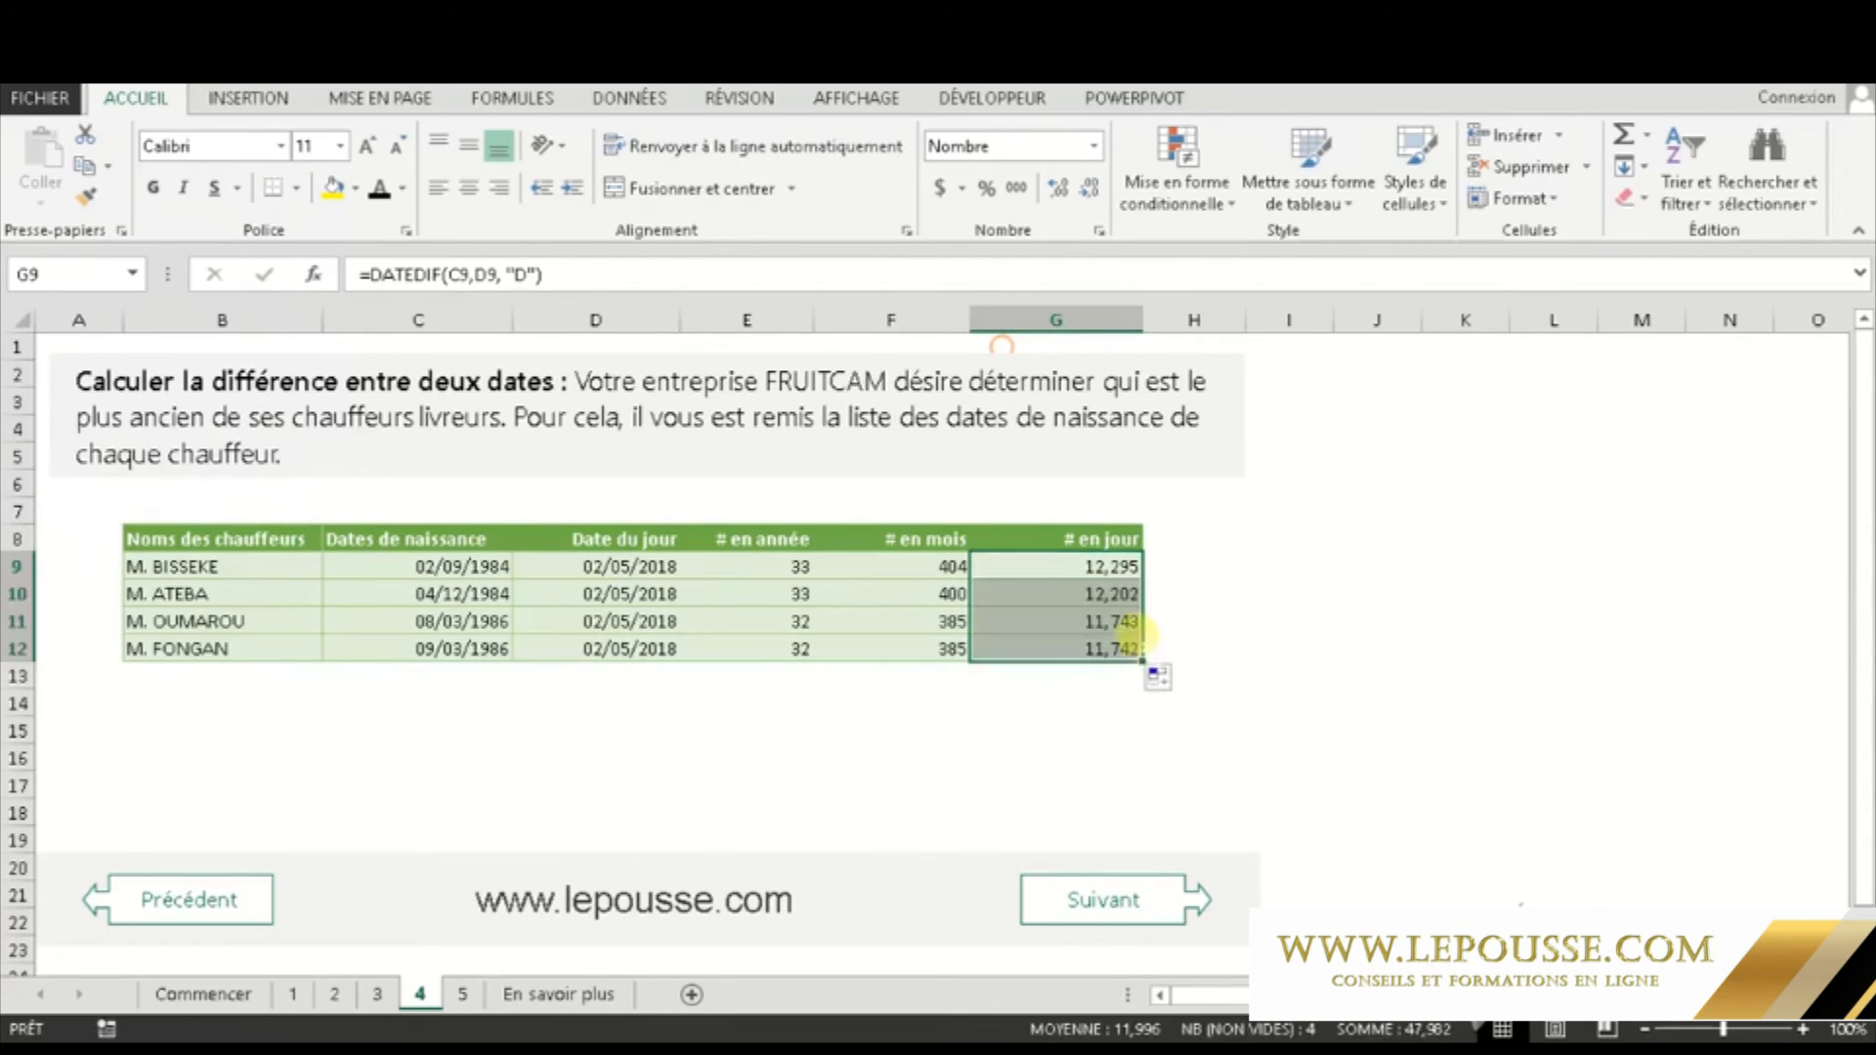
click(1107, 574)
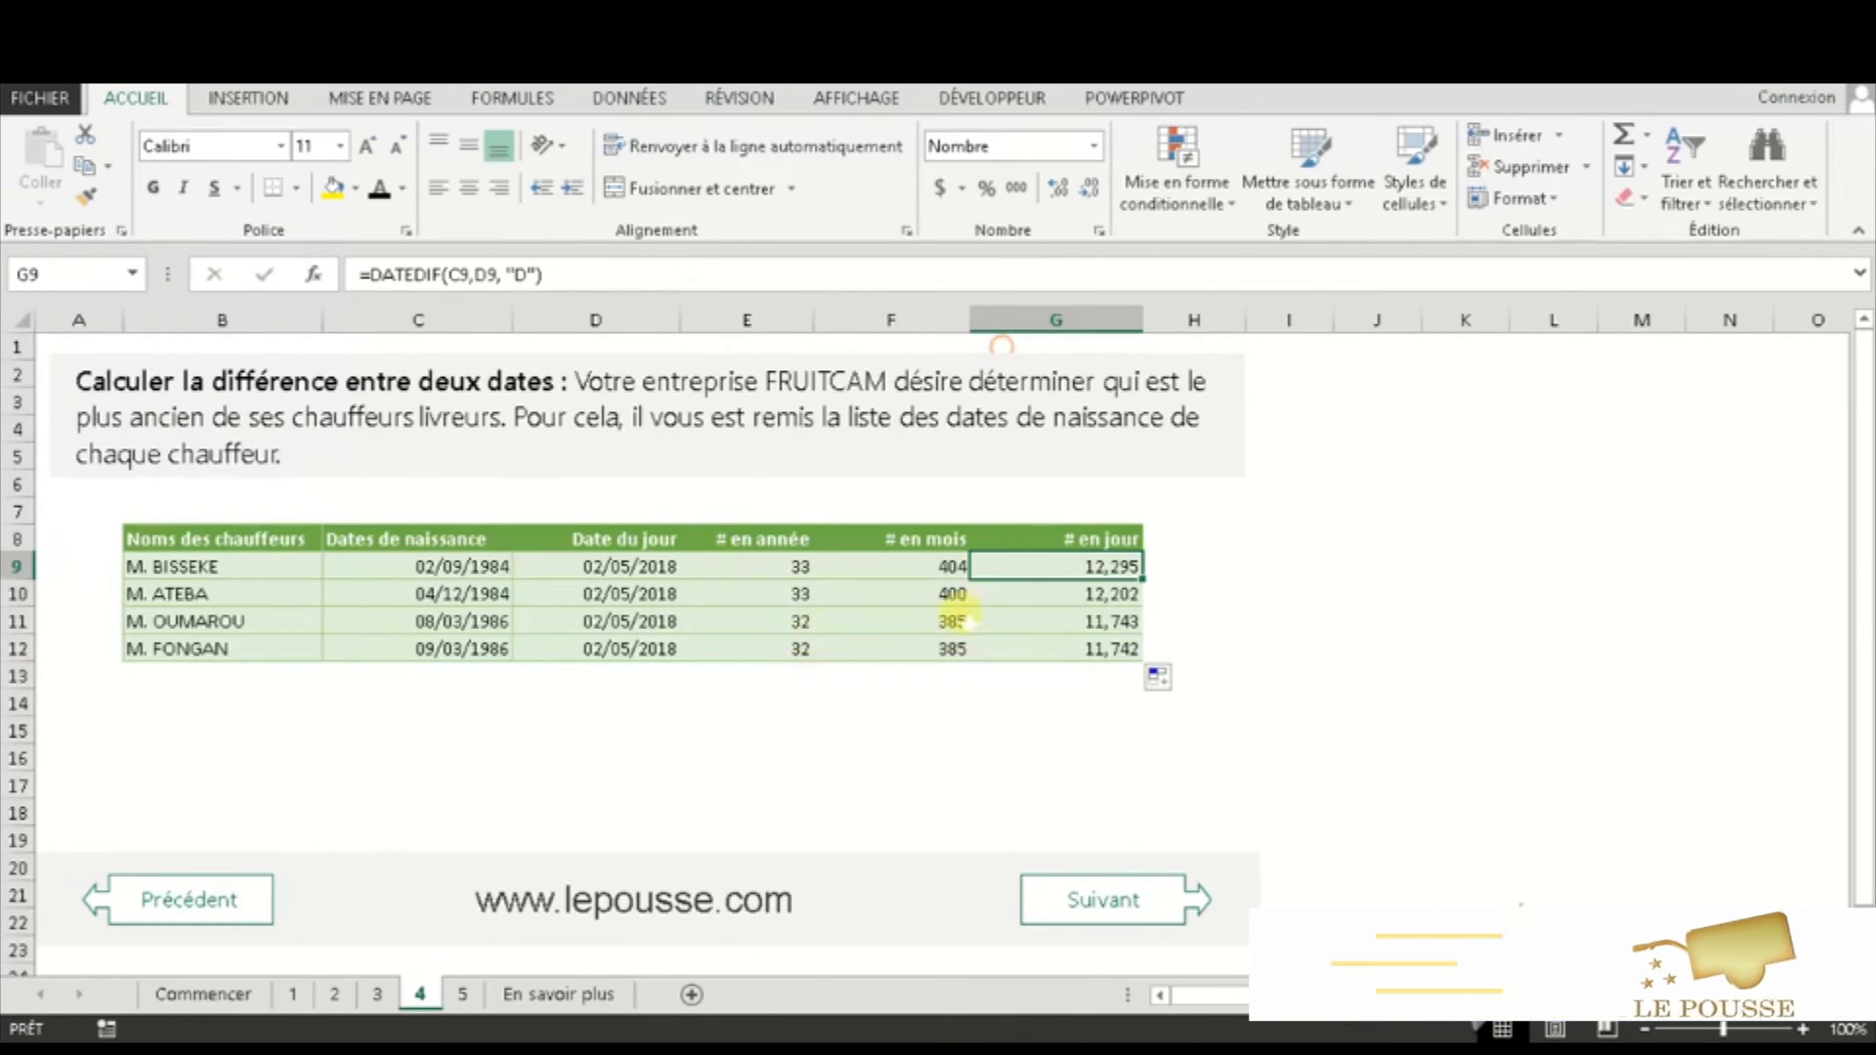
drag(1117, 624, 1129, 648)
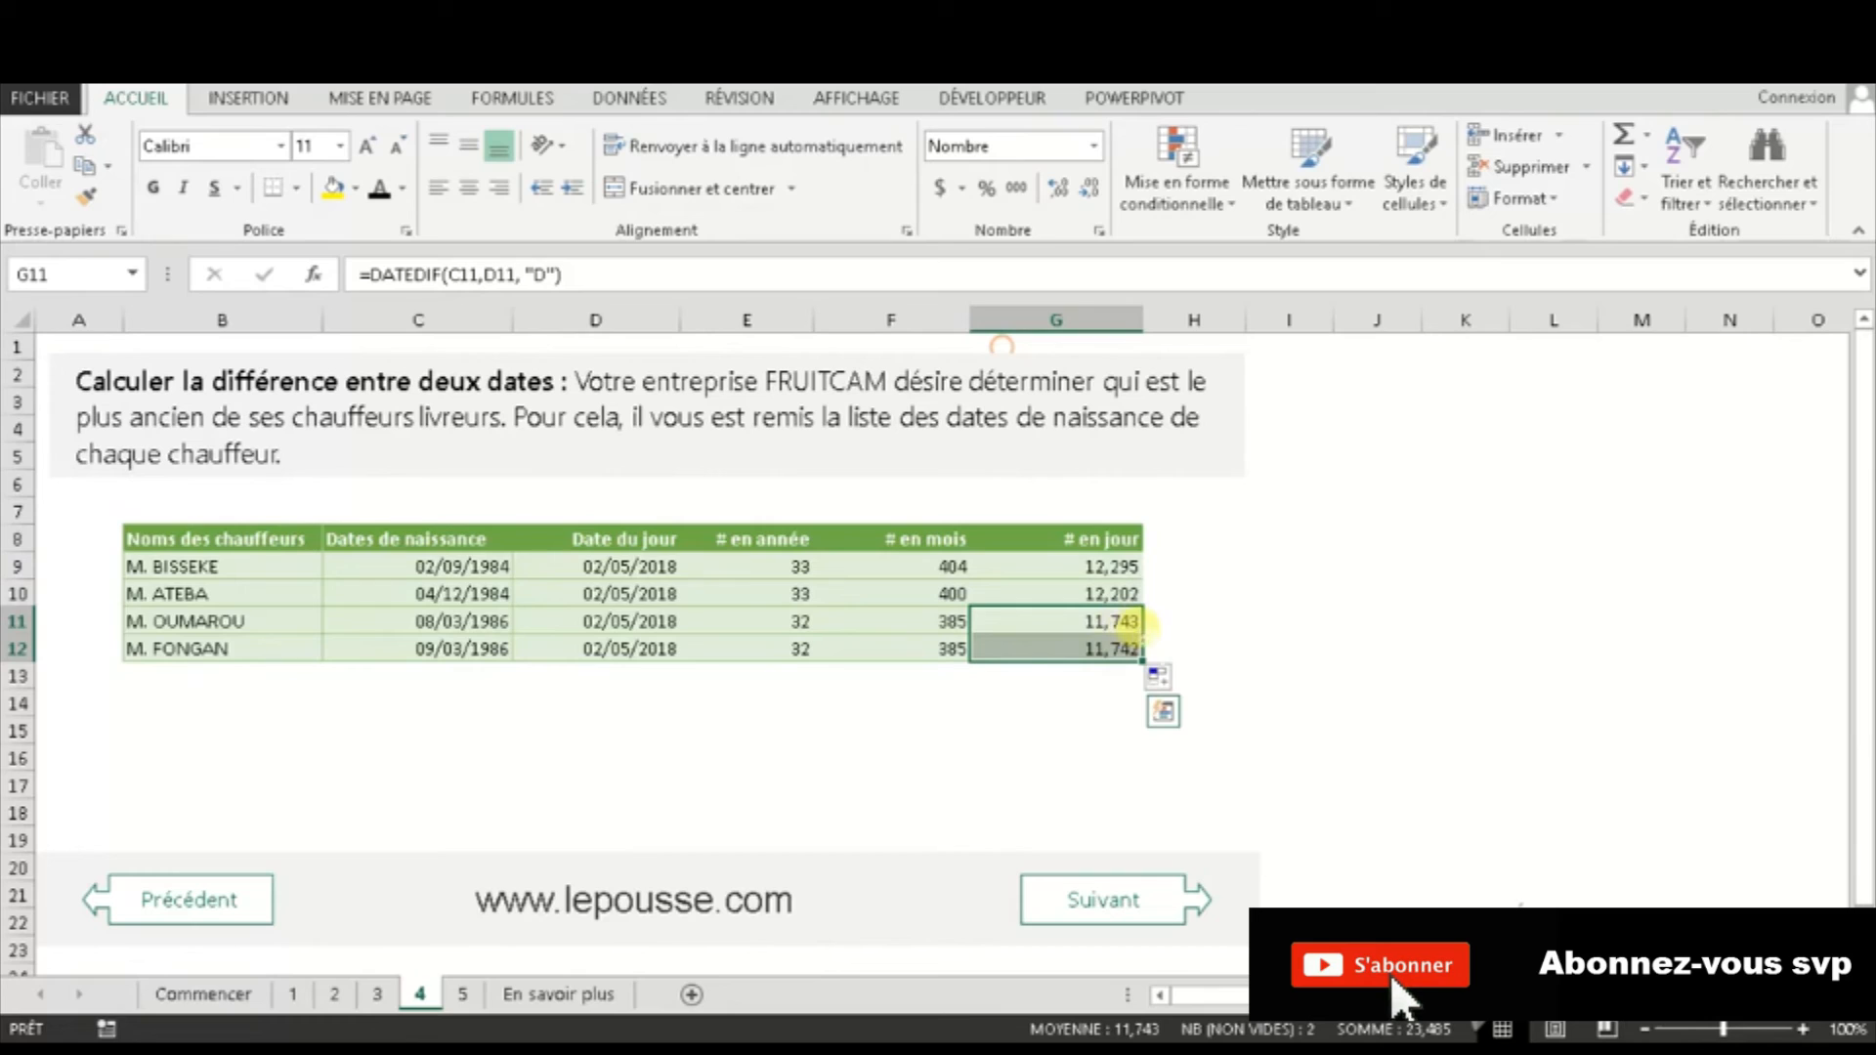
click(1124, 648)
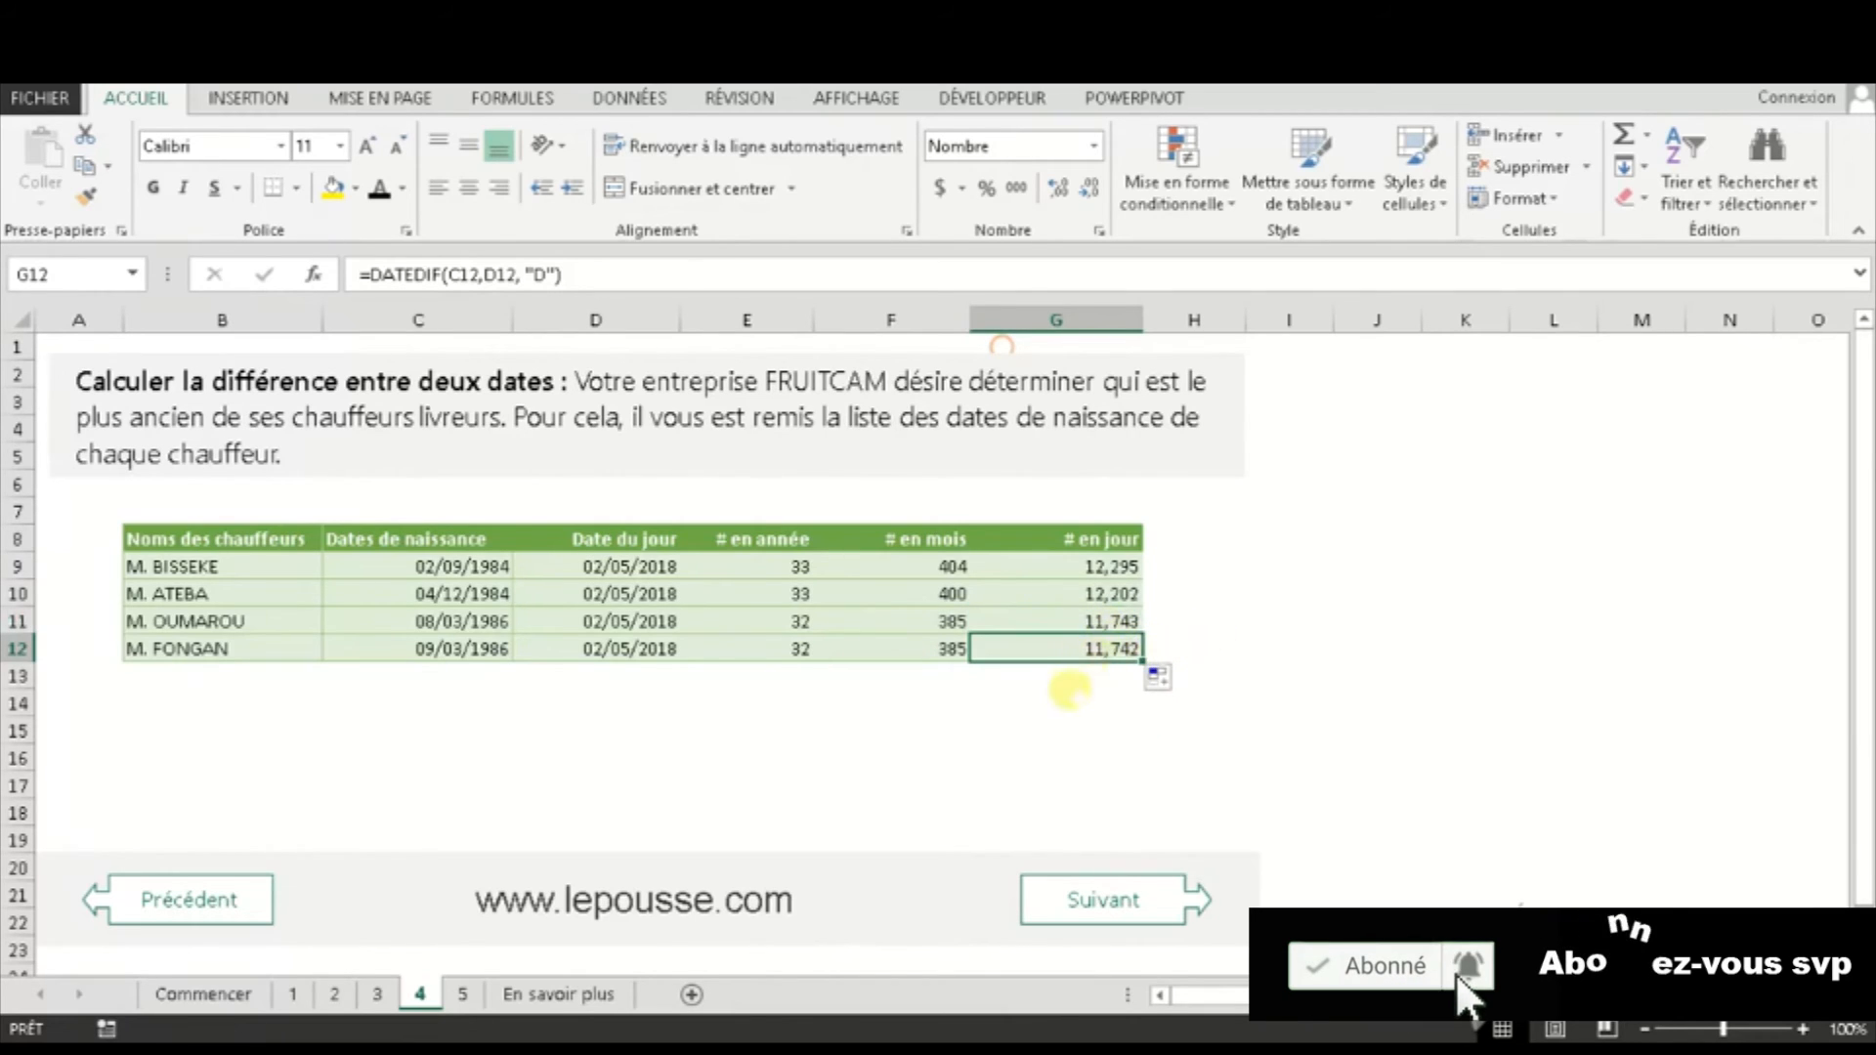
- Cross-check the last driver's age in days by subtracting C12 from D12 in G14, and clear the check cell
click(1021, 710)
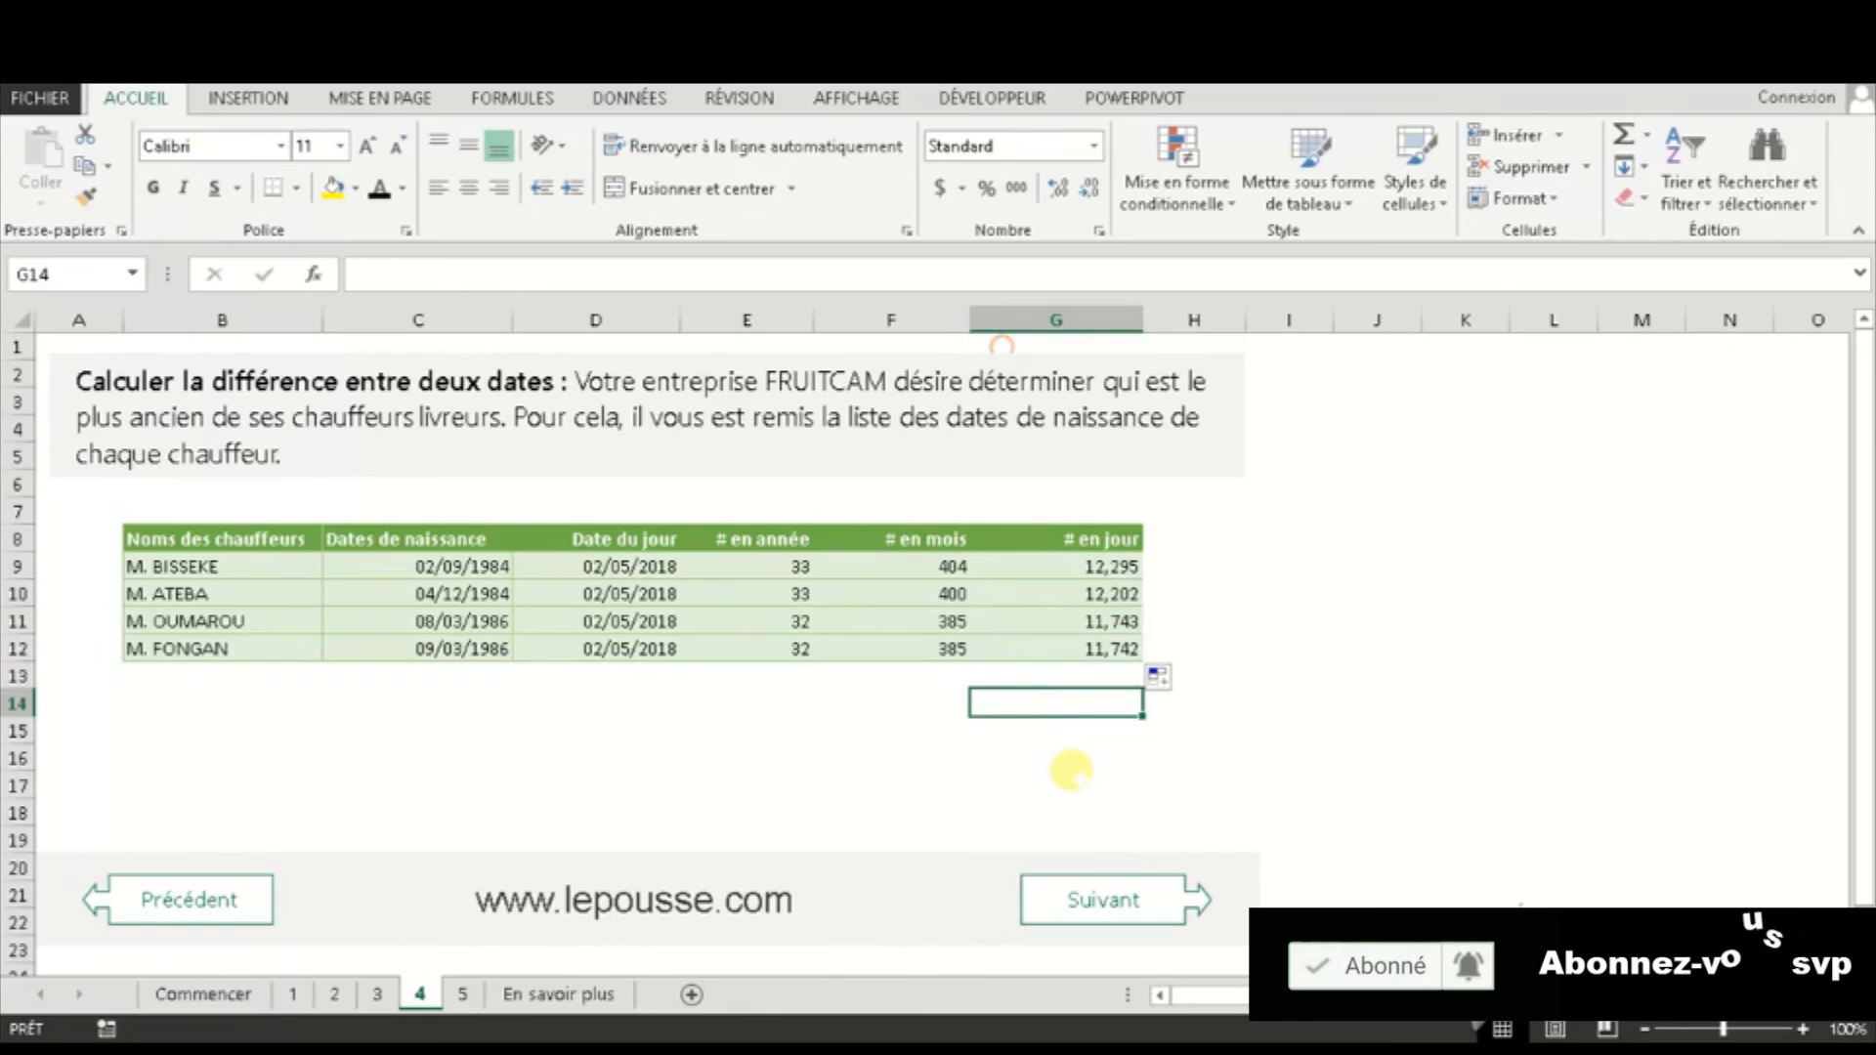
text(=)
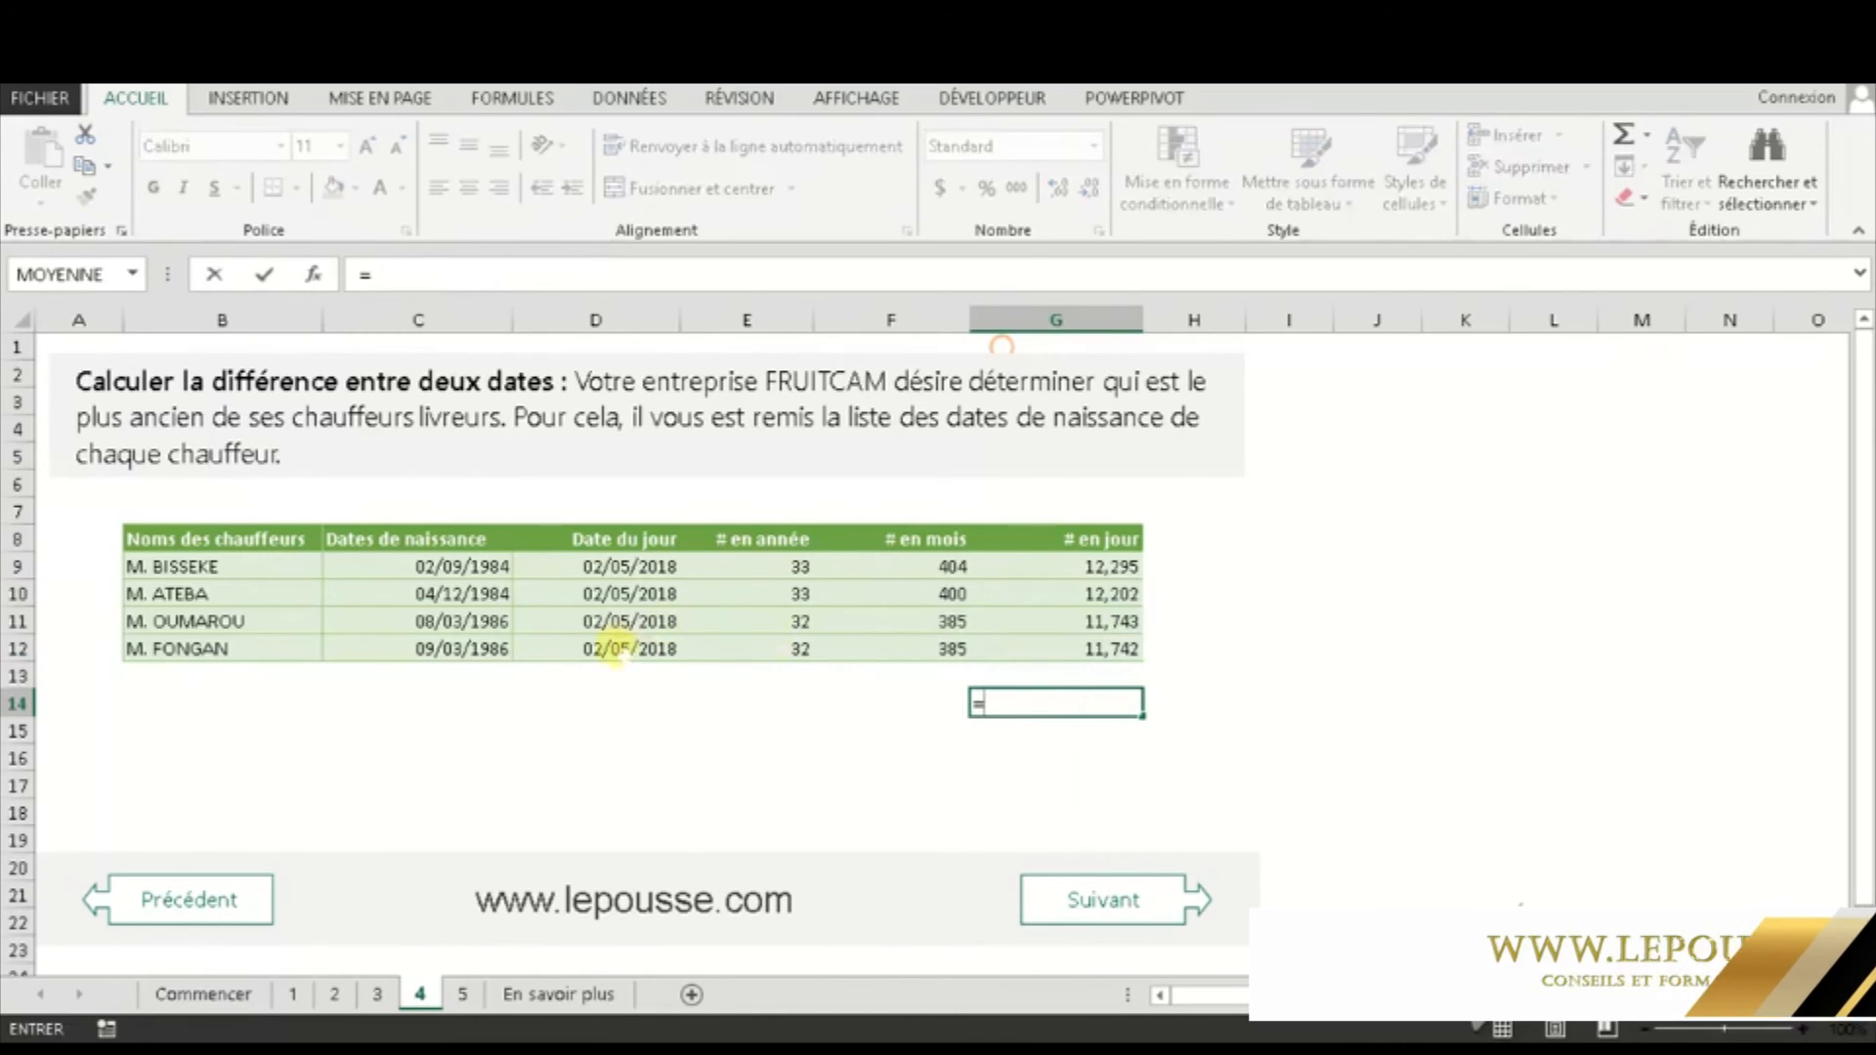
click(625, 649)
text(-)
click(478, 651)
key(Return)
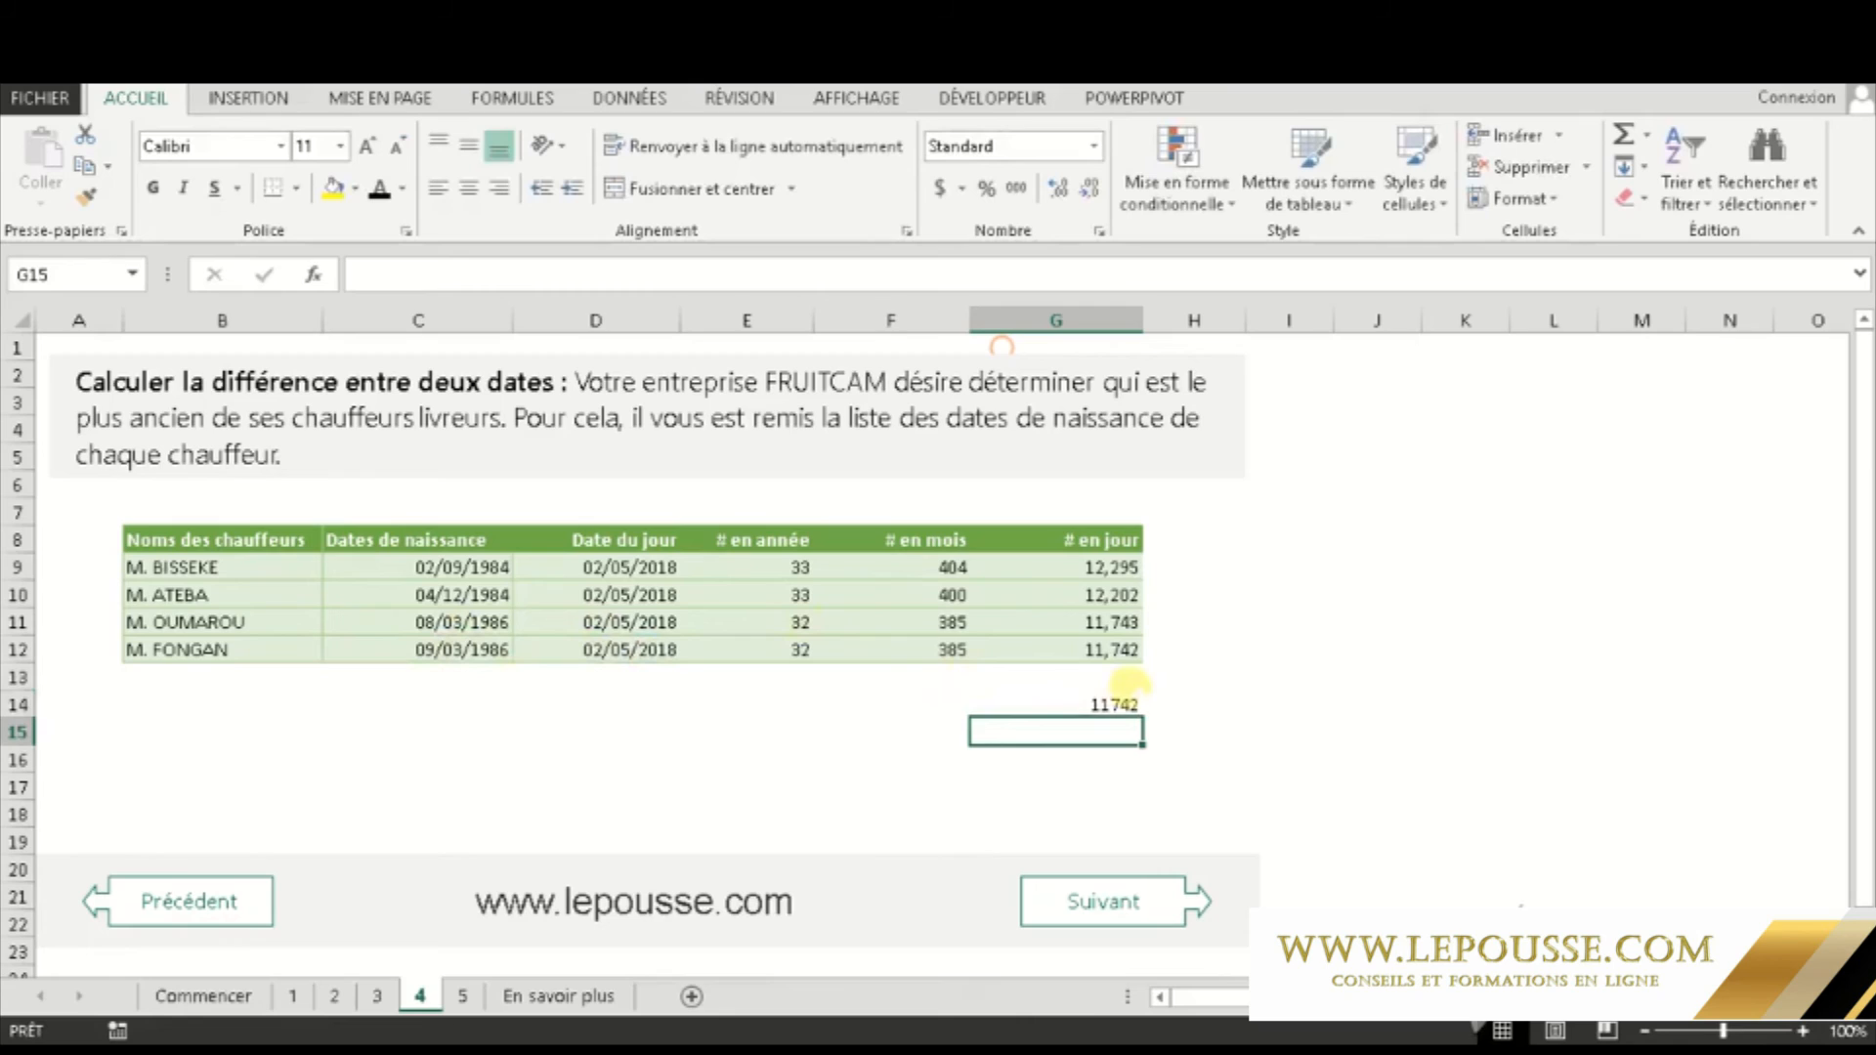
click(1112, 704)
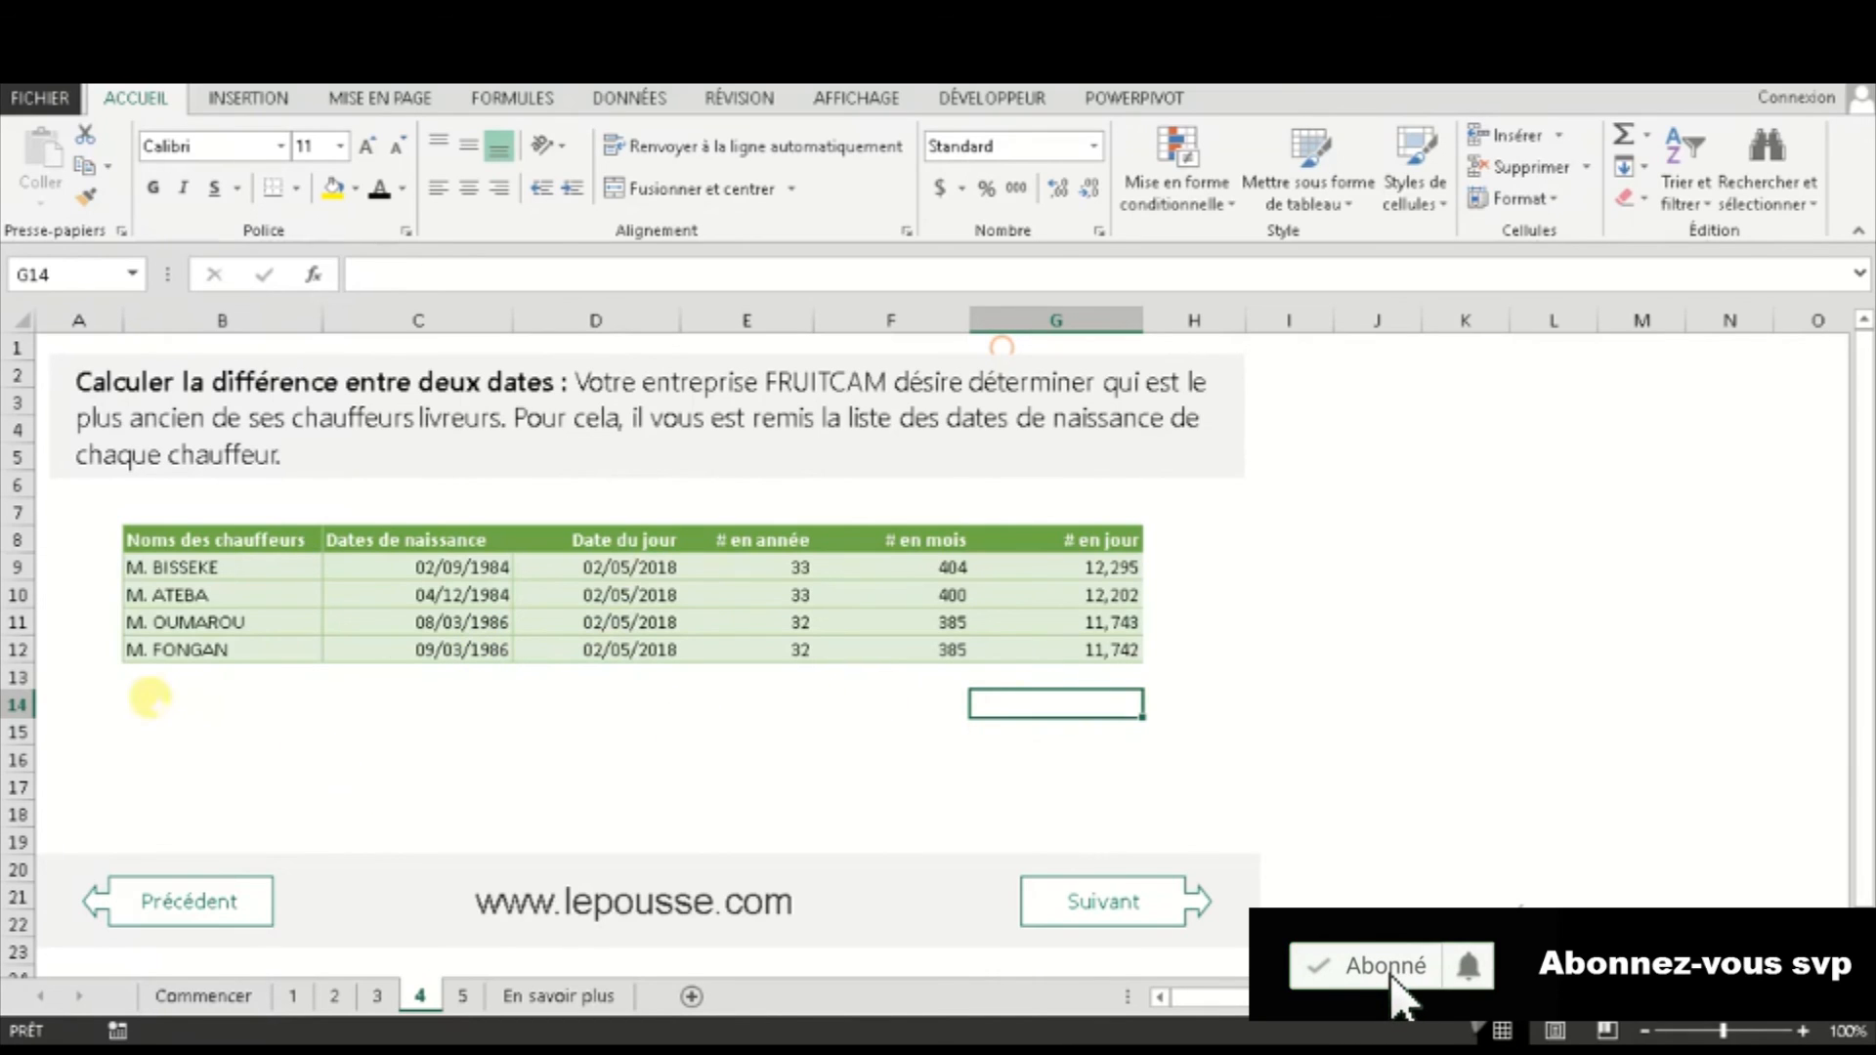
- Apply the black font colour to the hidden remarks in B14 and B16:B17 so they can be read
click(156, 700)
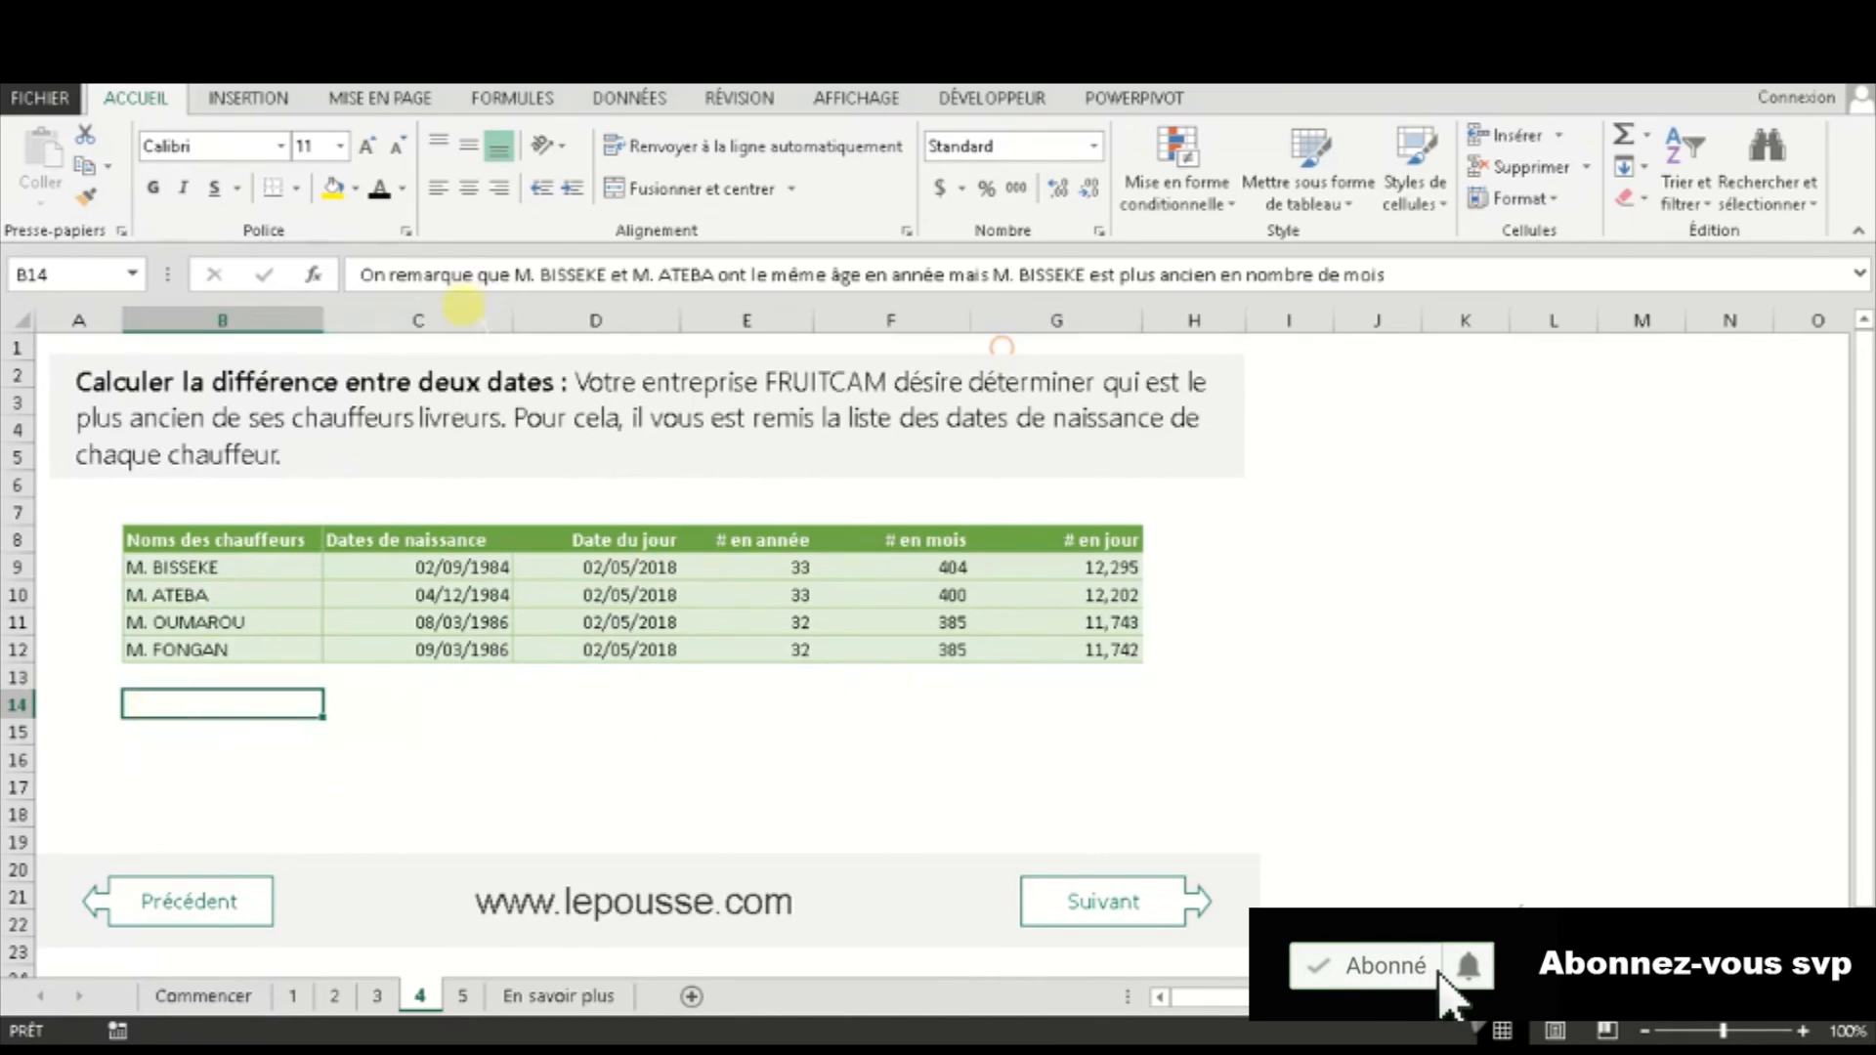
click(378, 194)
drag(195, 761, 195, 787)
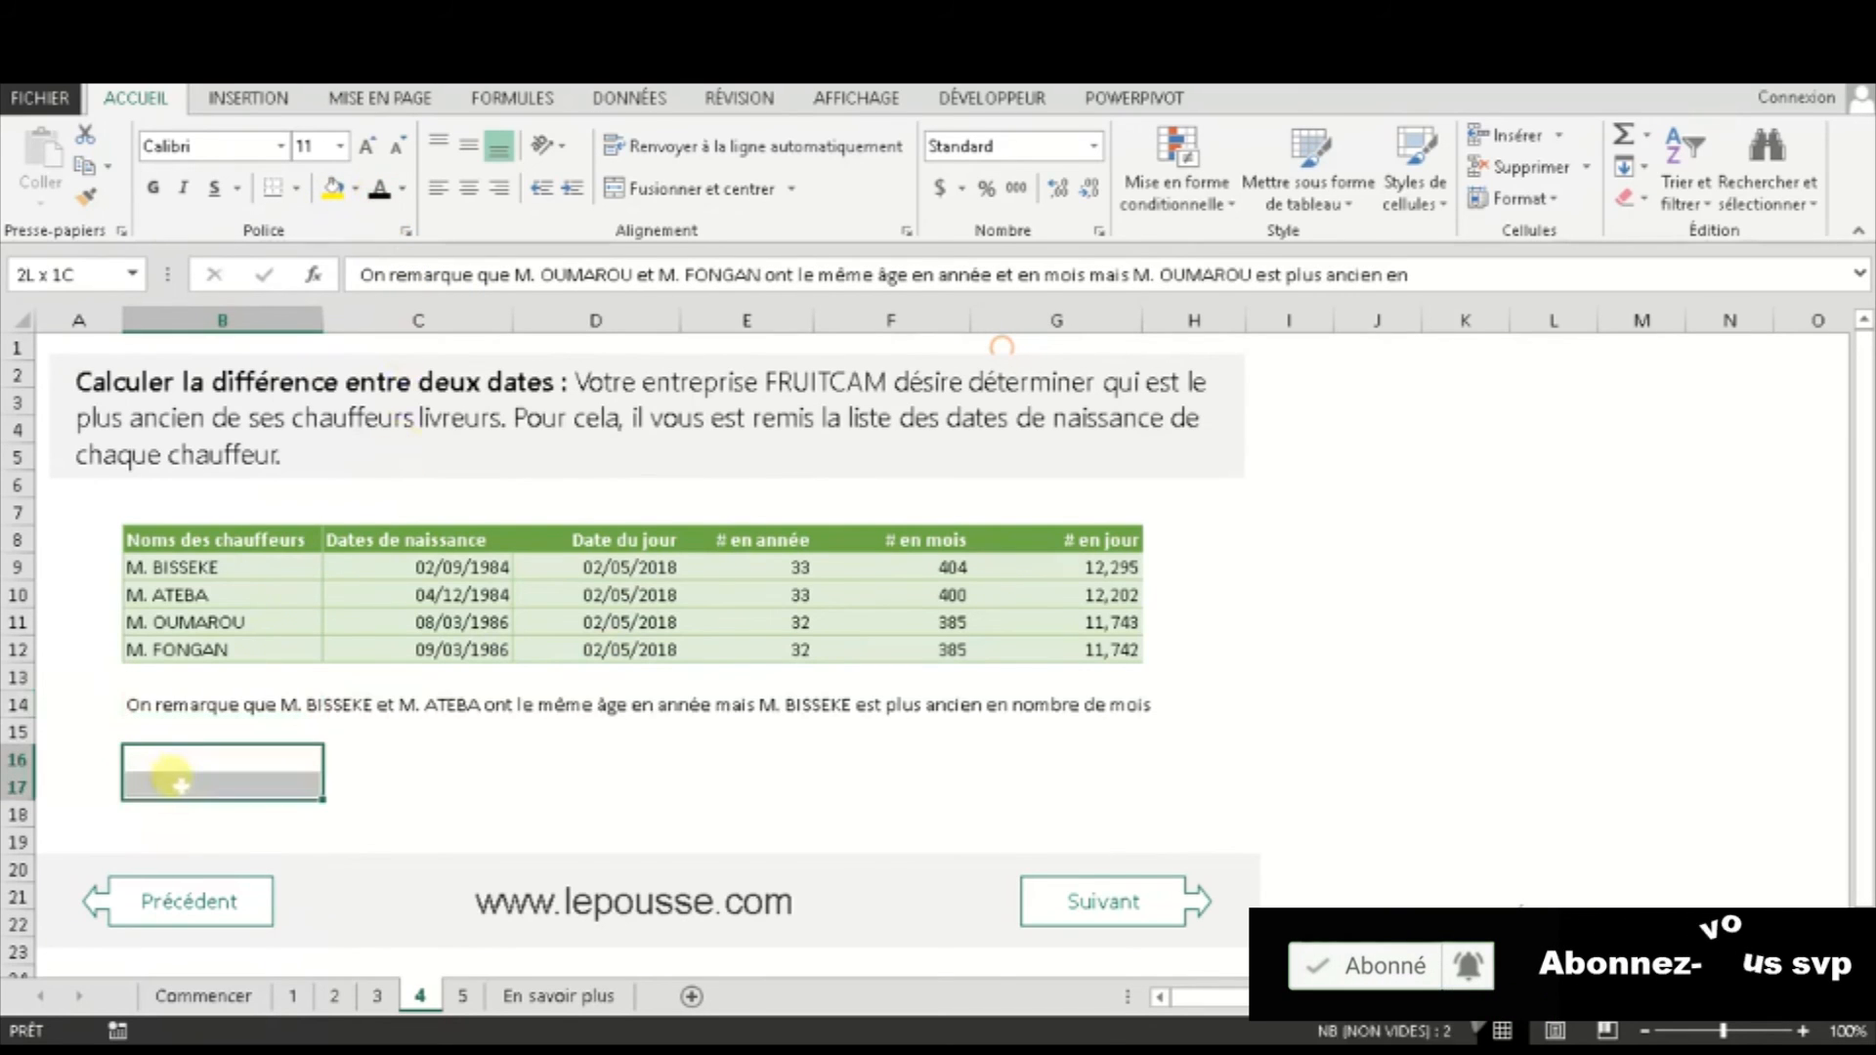
click(383, 193)
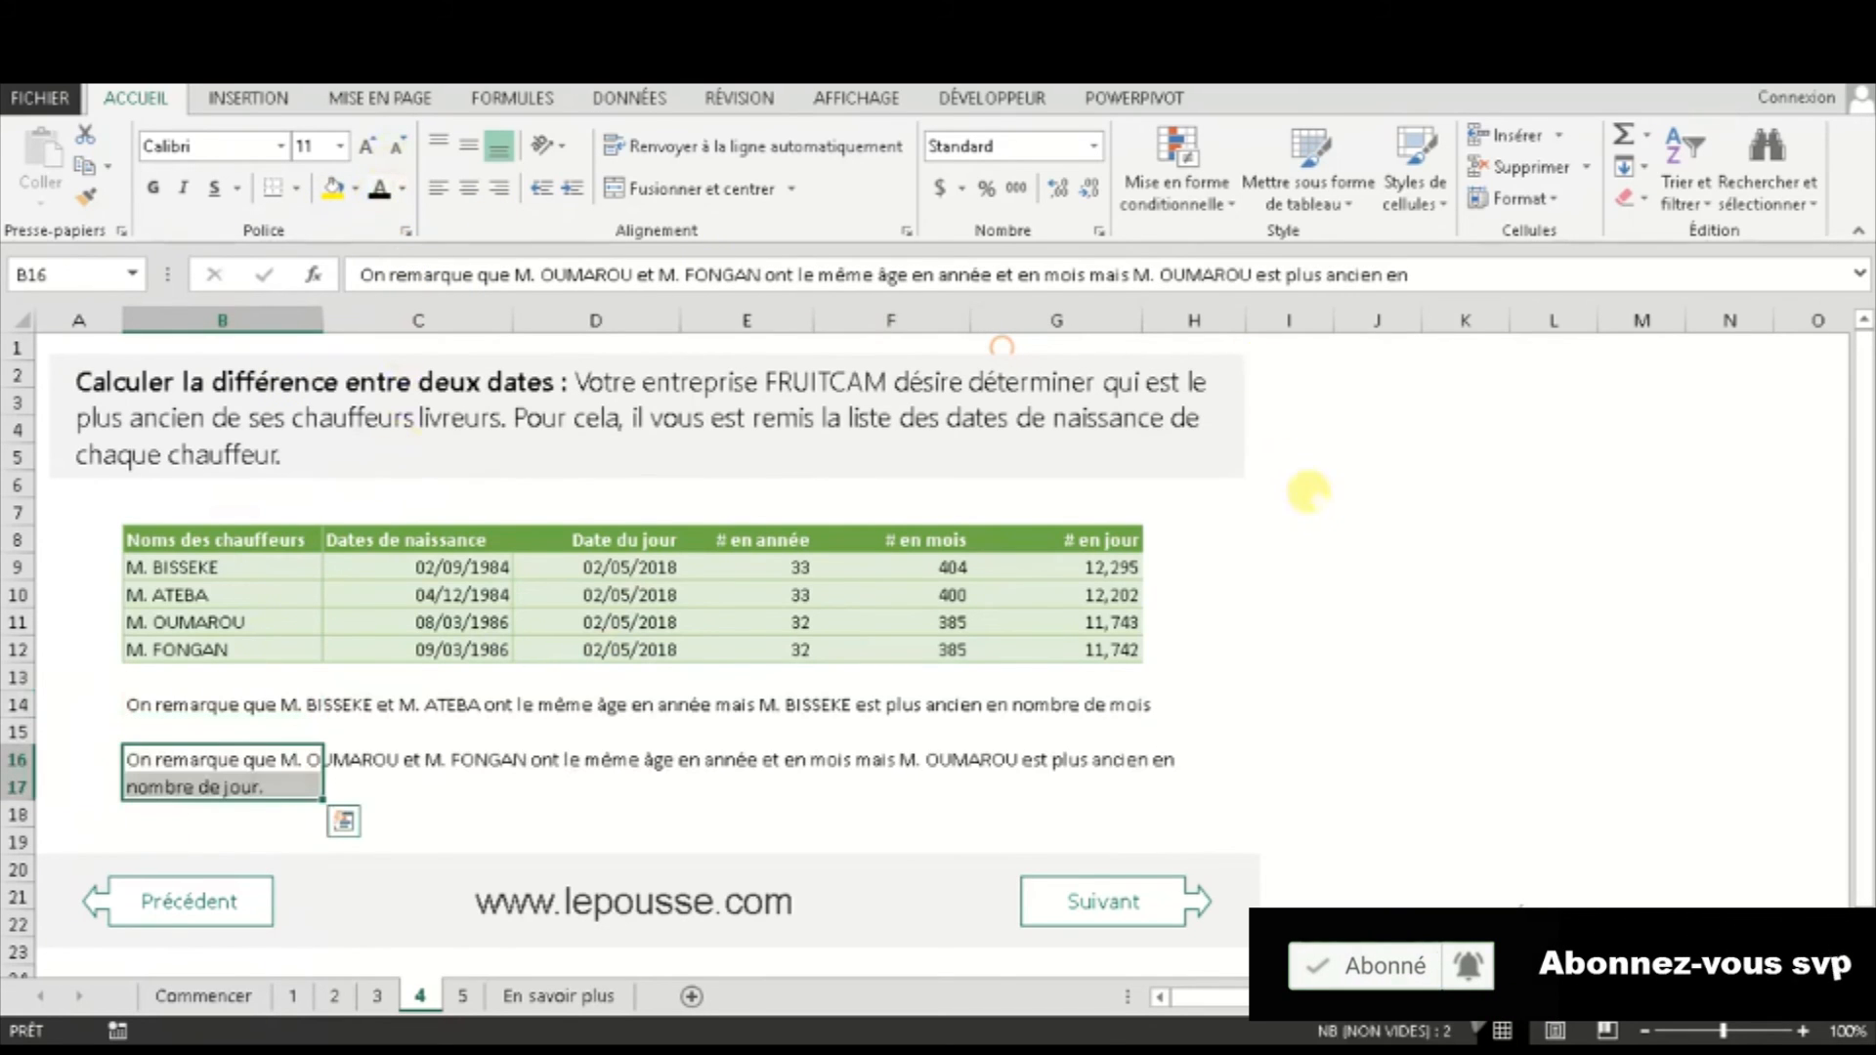
click(1373, 511)
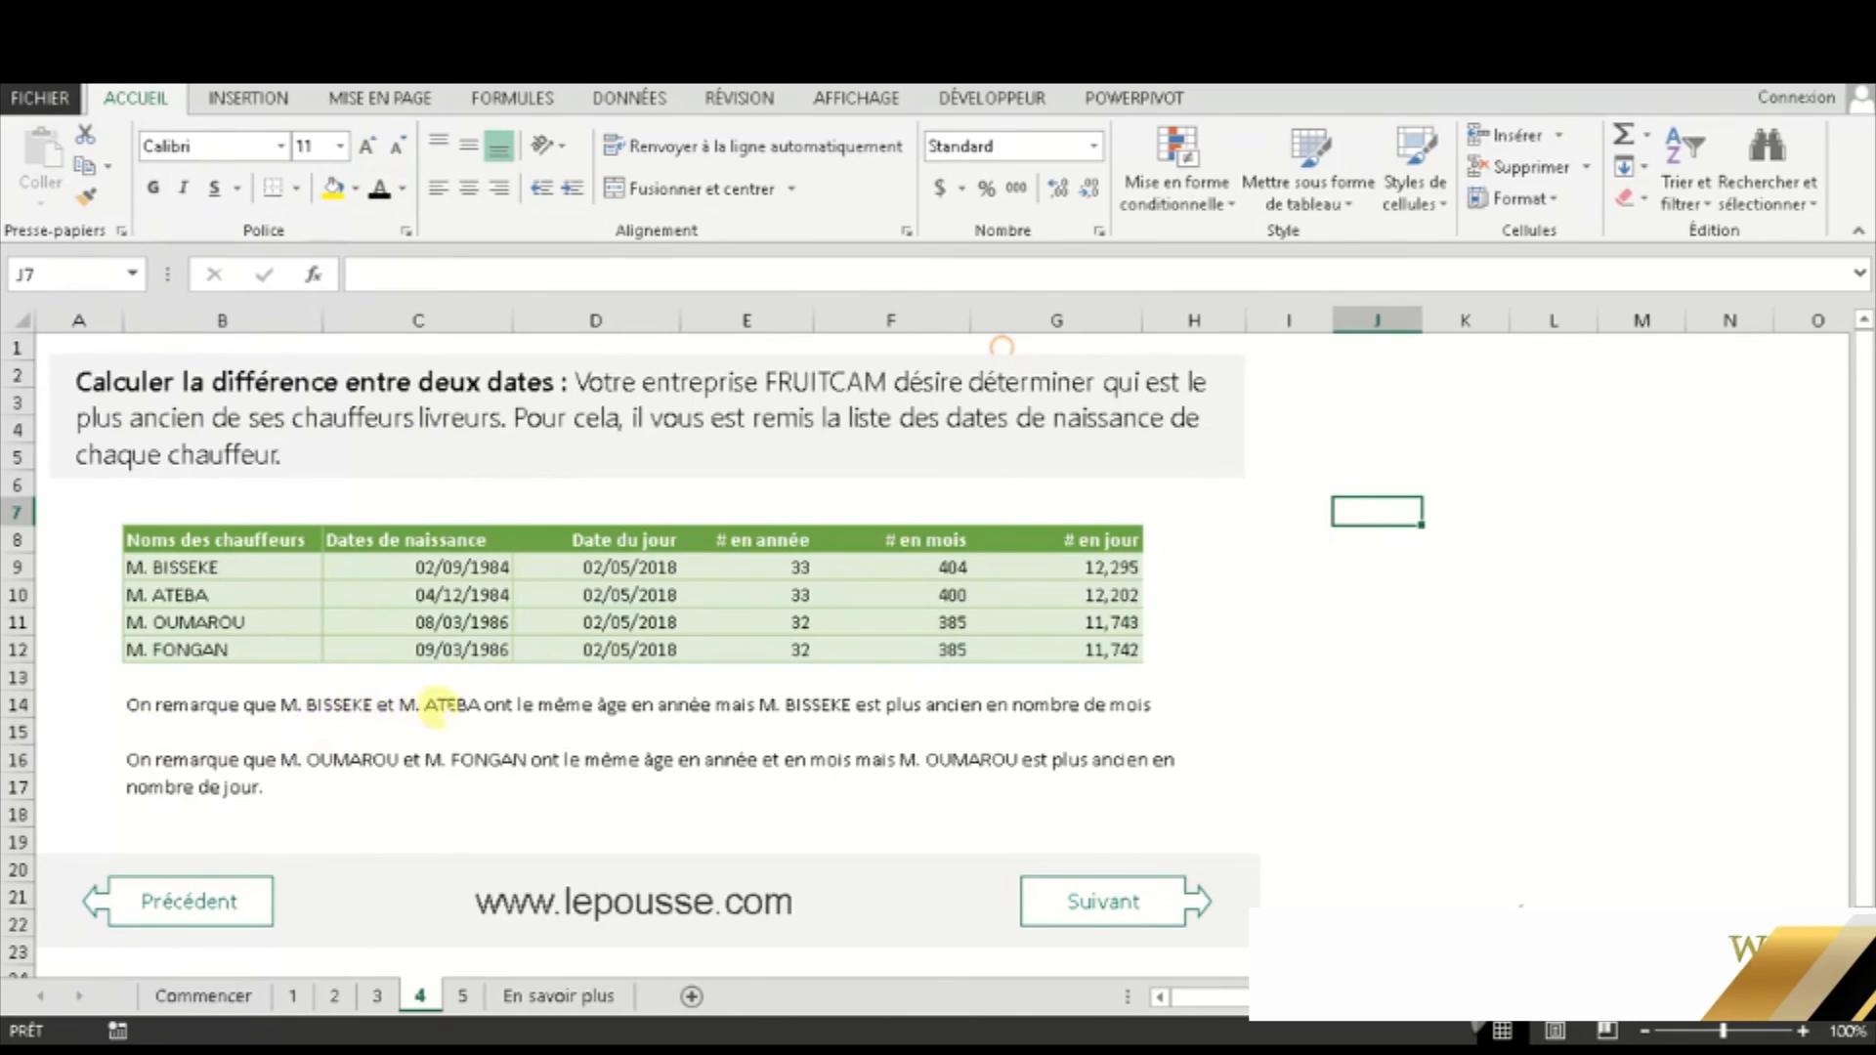